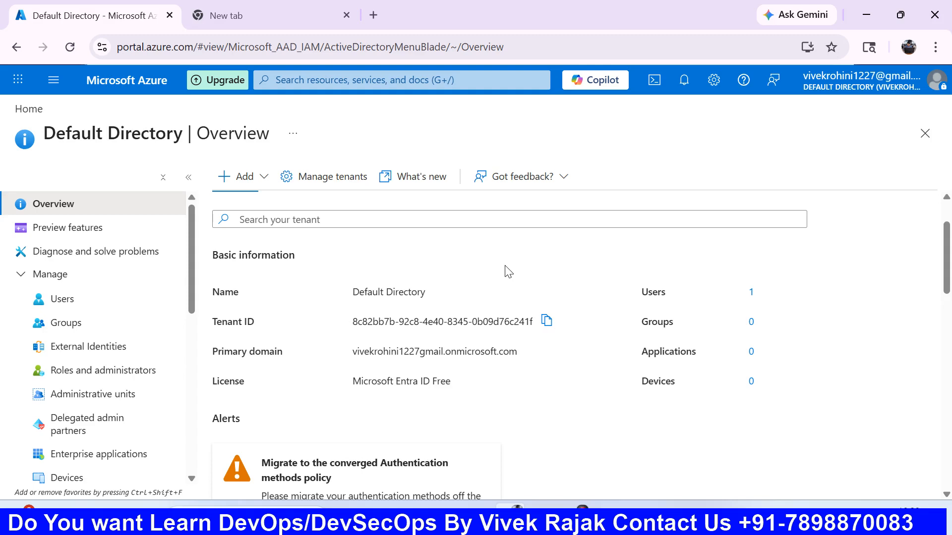
# - Open the Default Directory's Users page from the '1' user count under Basic information
pyautogui.scroll(-5, 470, 389)
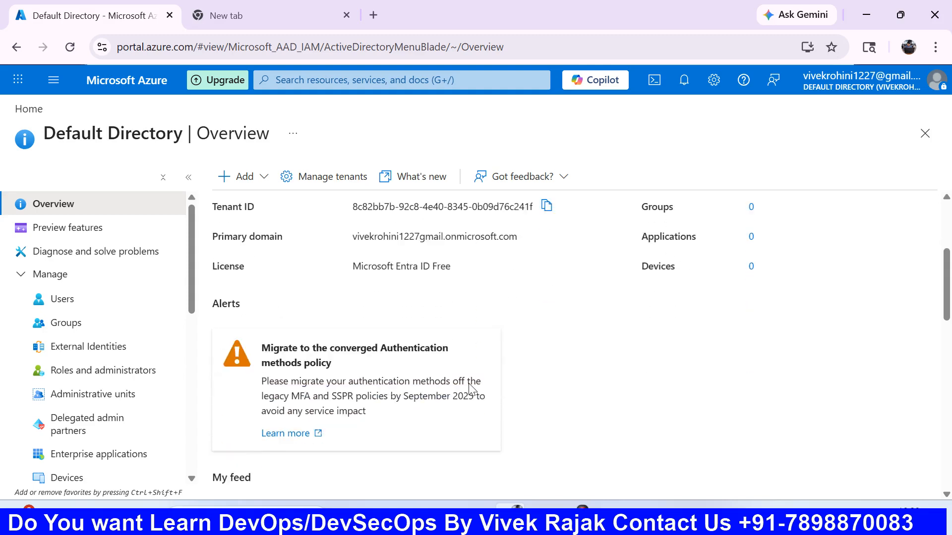
pyautogui.scroll(-5, 471, 389)
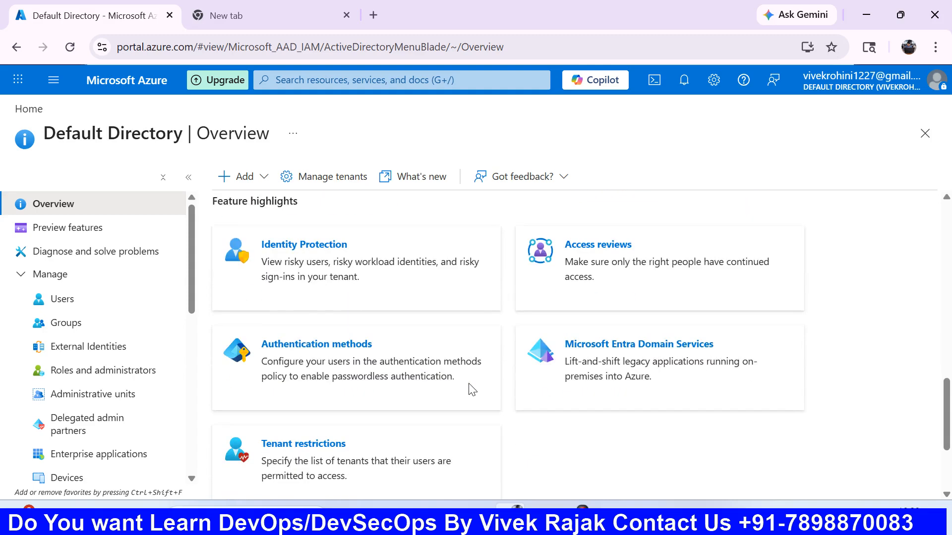
pyautogui.scroll(10, 470, 389)
pyautogui.scroll(2, 471, 389)
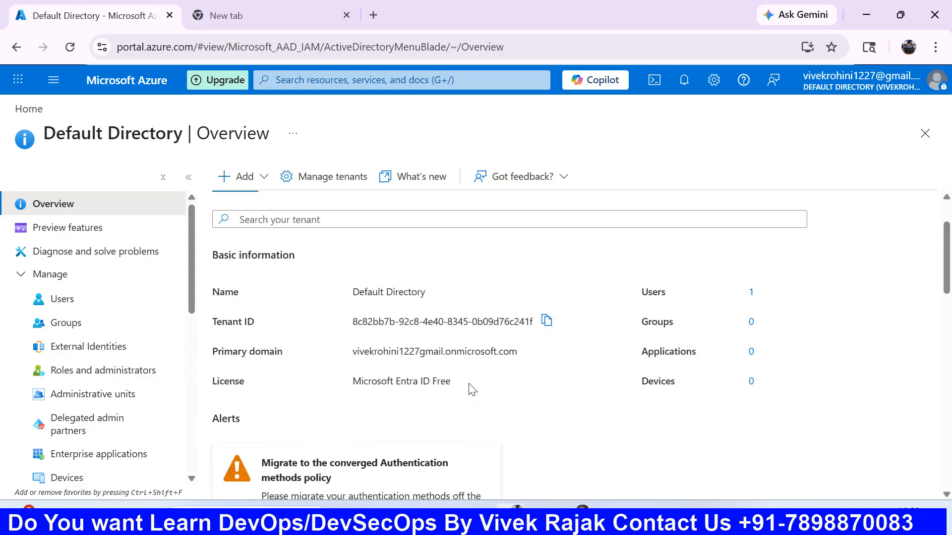
pyautogui.scroll(2, 471, 389)
pyautogui.scroll(-2, 495, 389)
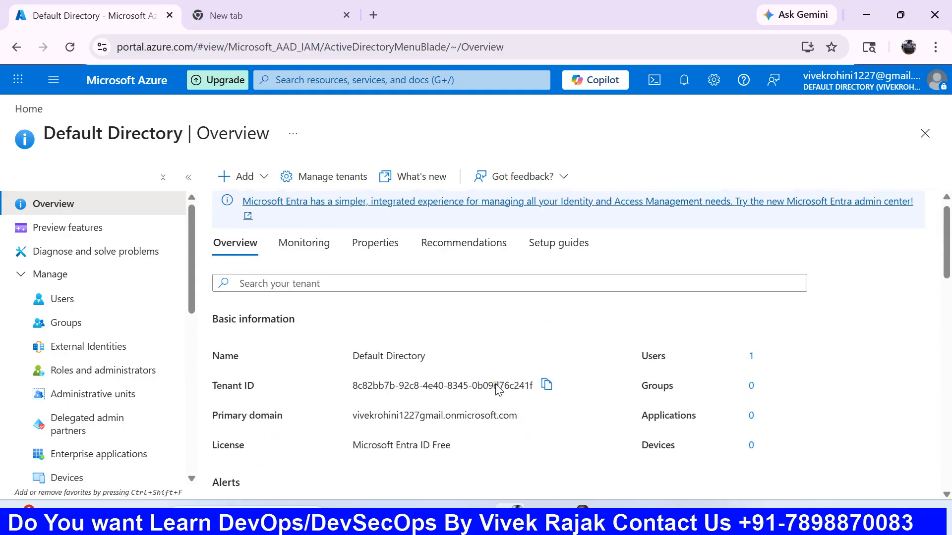
pyautogui.click(751, 295)
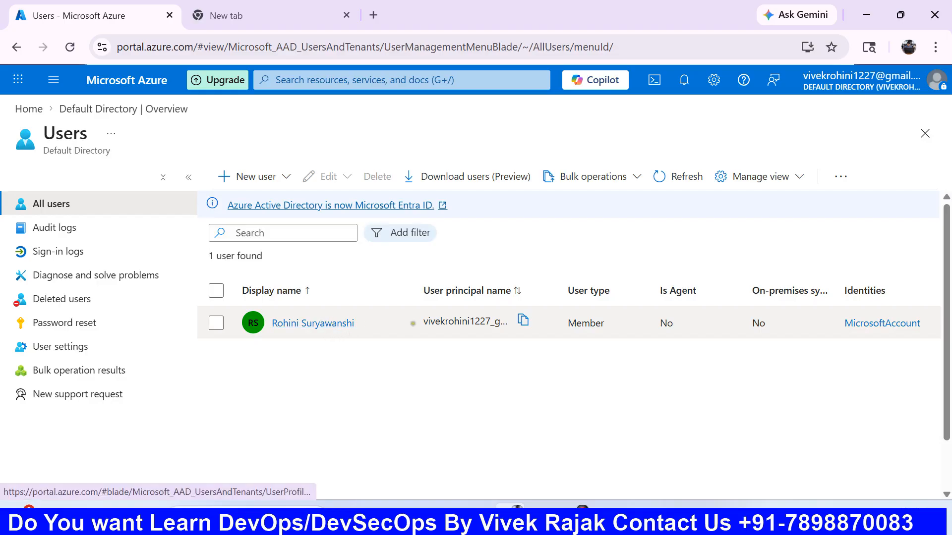
# - Open the existing user's profile and look through its Overview details
pyautogui.click(326, 328)
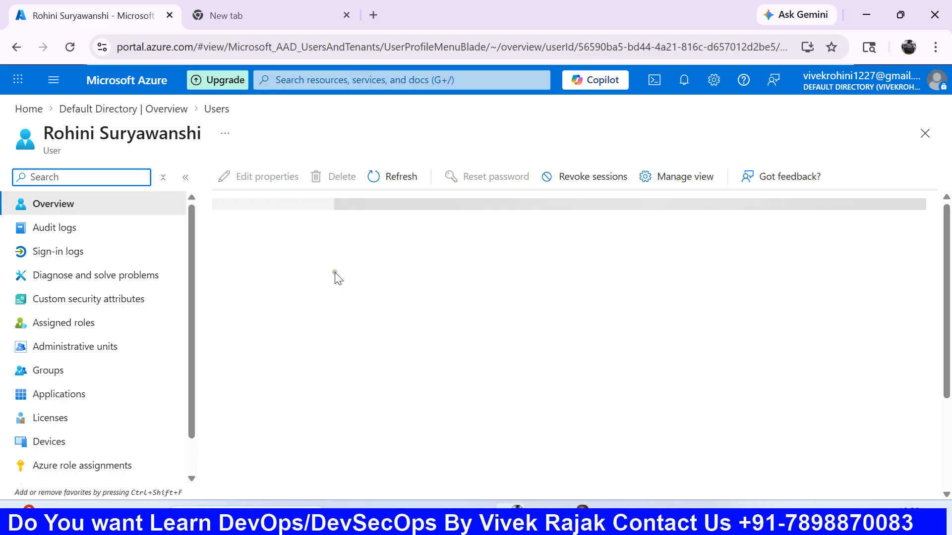
pyautogui.scroll(-2, 580, 347)
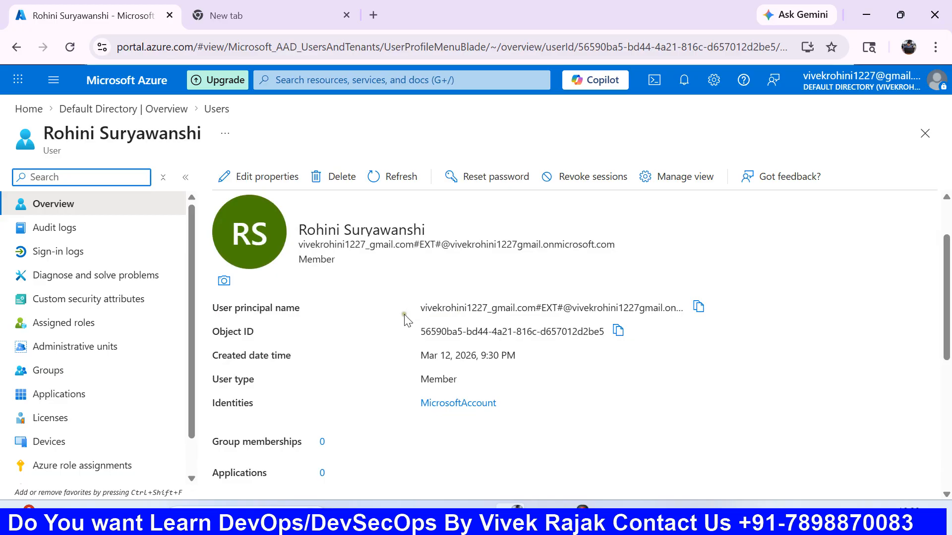
pyautogui.scroll(-2, 408, 324)
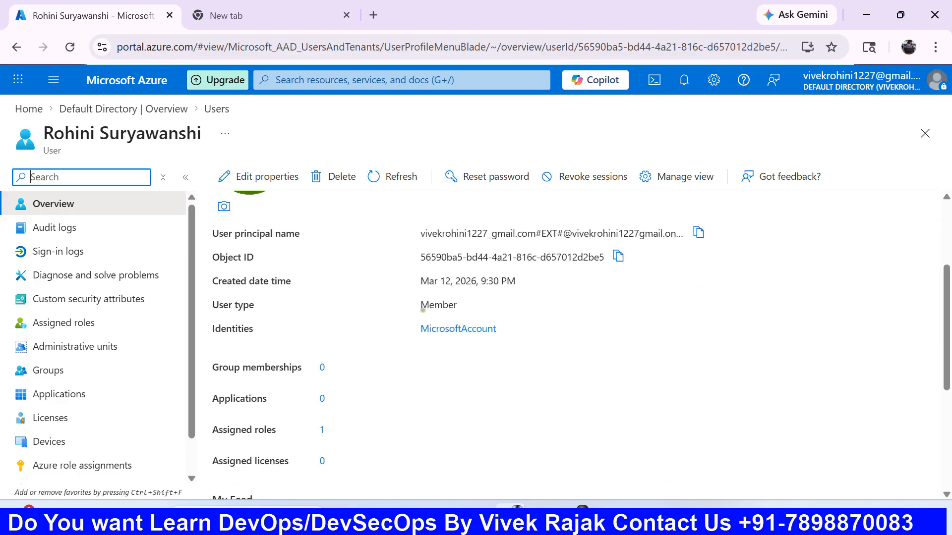
pyautogui.scroll(-6, 438, 311)
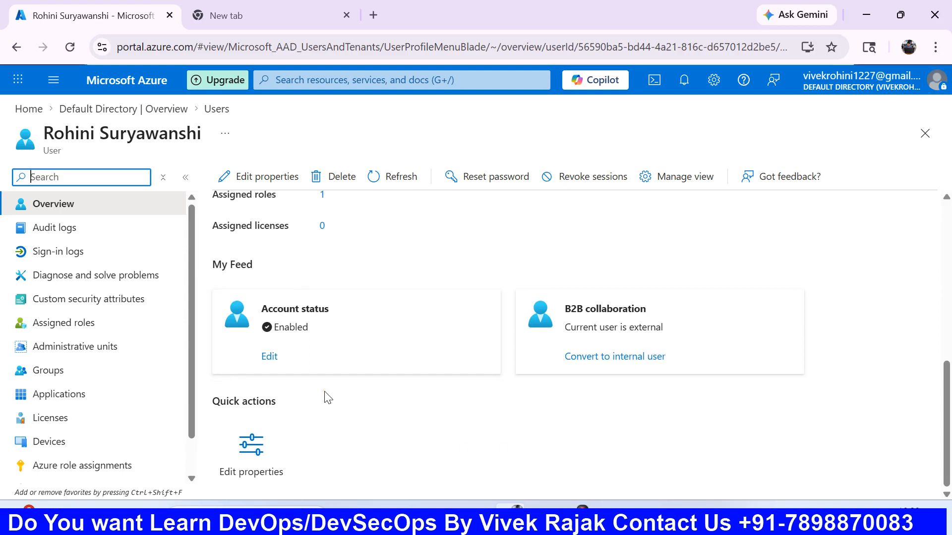
pyautogui.scroll(2, 328, 396)
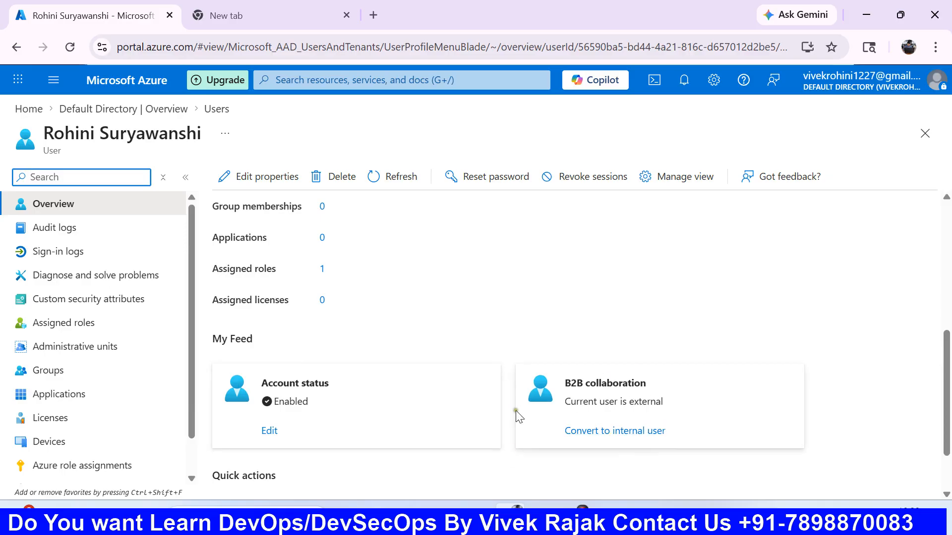
pyautogui.scroll(2, 515, 411)
pyautogui.scroll(4, 516, 416)
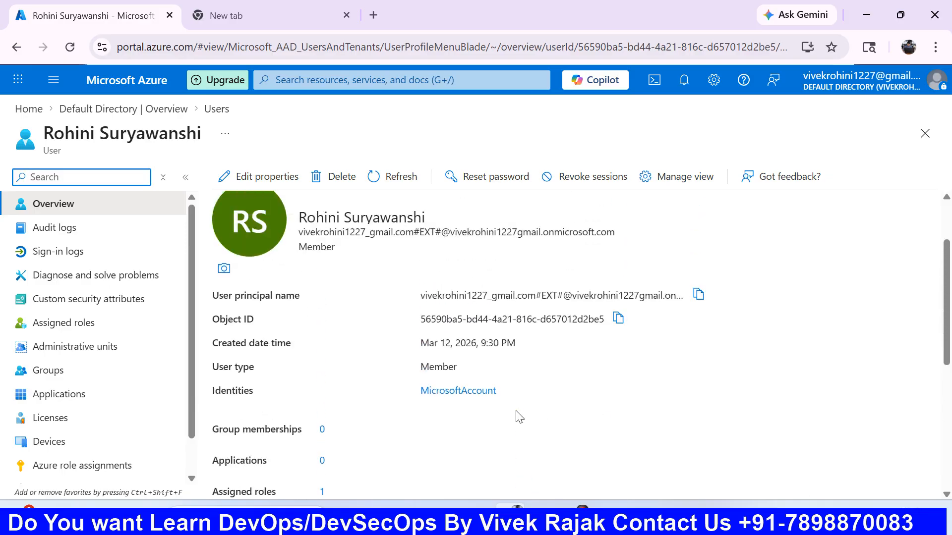
# - Highlight the Member user type and part of the user principal name on the profile
pyautogui.doubleClick(439, 367)
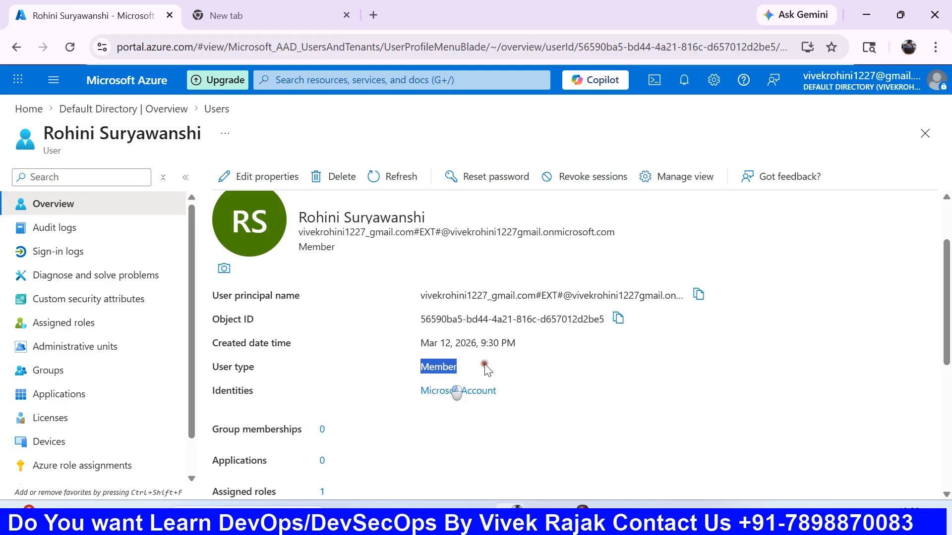
pyautogui.click(575, 357)
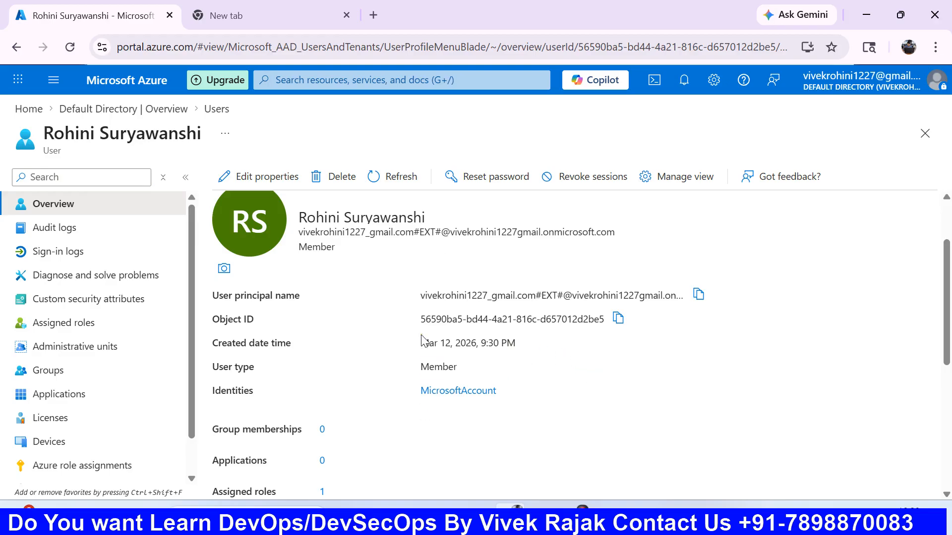
pyautogui.scroll(2, 421, 341)
pyautogui.scroll(-2, 420, 327)
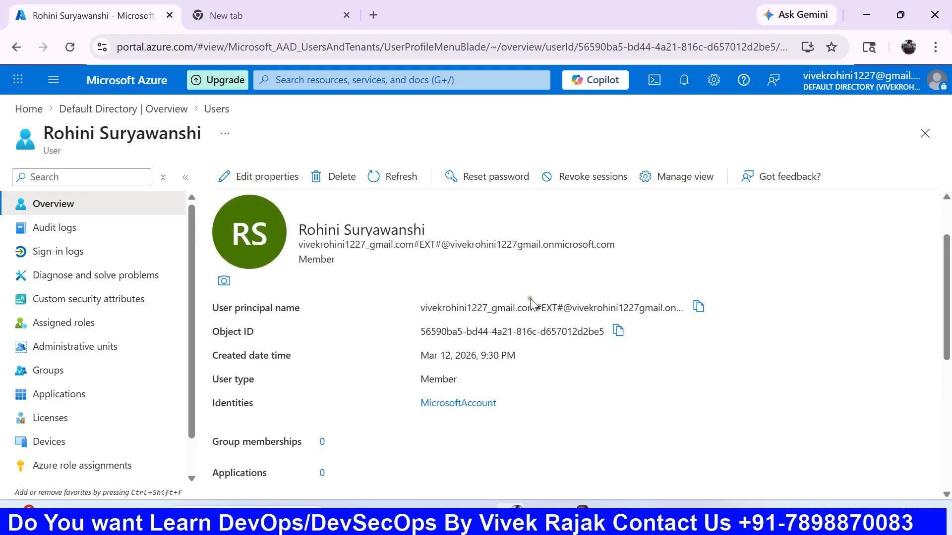
pyautogui.moveTo(502, 310); pyautogui.dragTo(619, 311)
pyautogui.click(618, 311)
# - Go back to the Default Directory overview via its breadcrumb and scroll the left menu
pyautogui.click(110, 109)
pyautogui.scroll(-3, 142, 281)
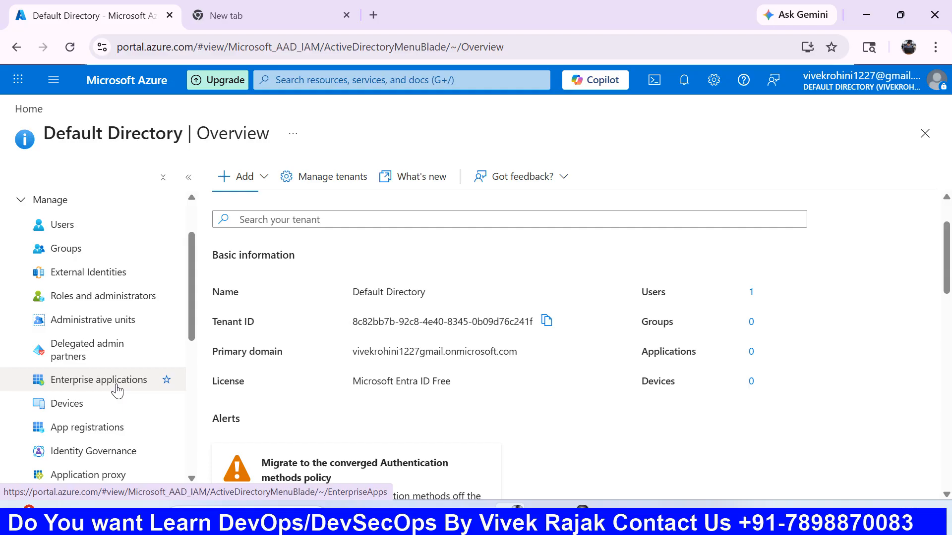
pyautogui.scroll(-1, 114, 377)
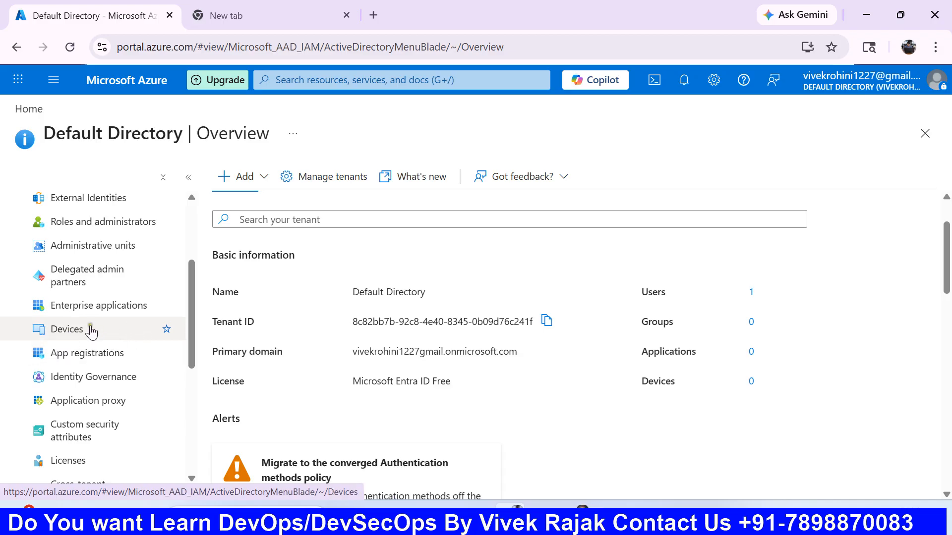
pyautogui.click(113, 329)
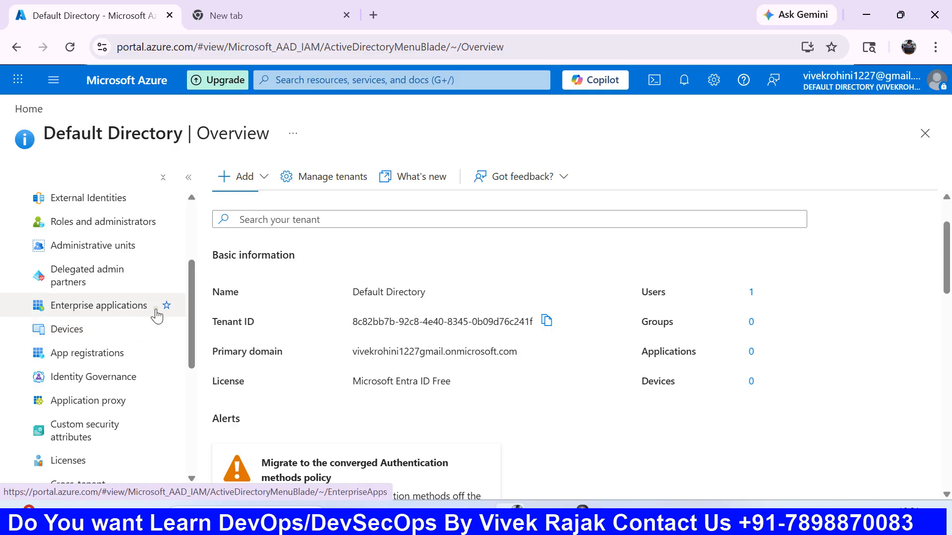
pyautogui.click(101, 337)
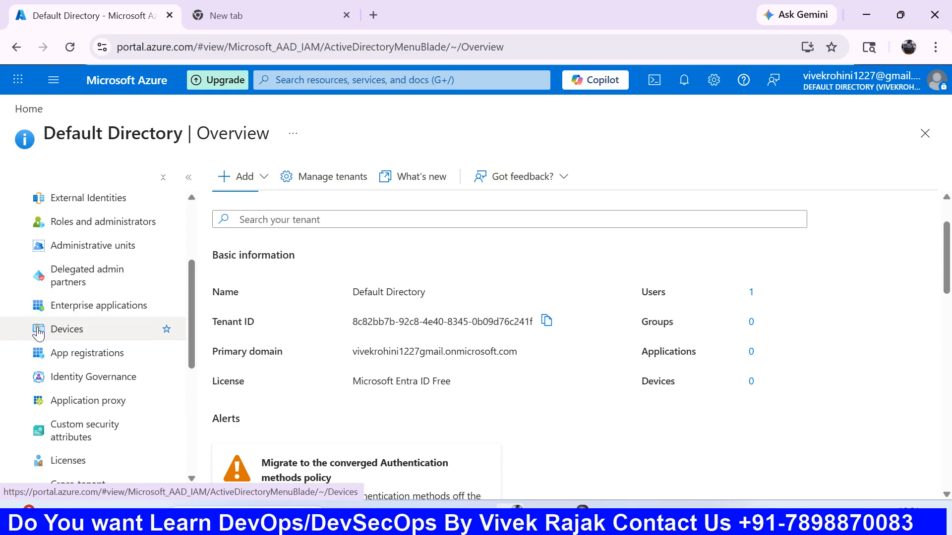
pyautogui.moveTo(608, 518)
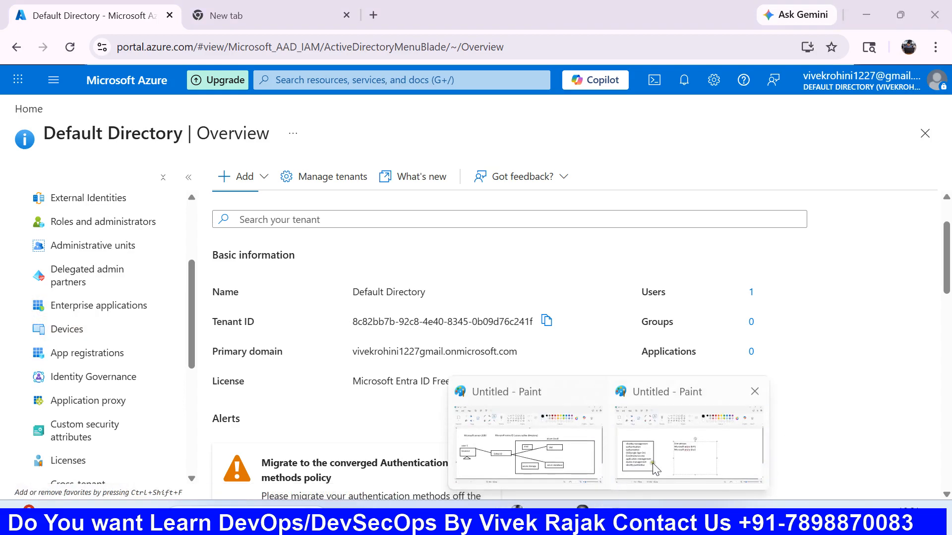
pyautogui.click(655, 468)
pyautogui.click(528, 446)
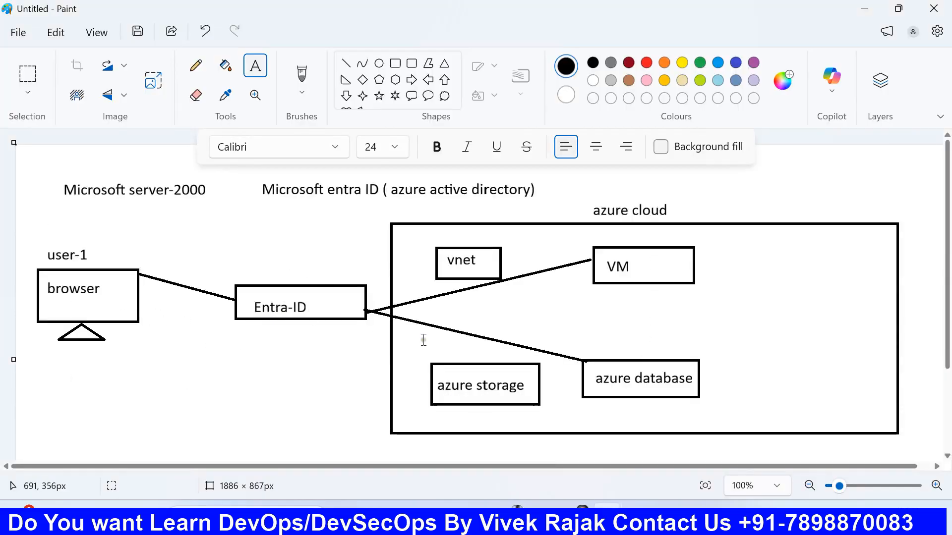
pyautogui.click(517, 515)
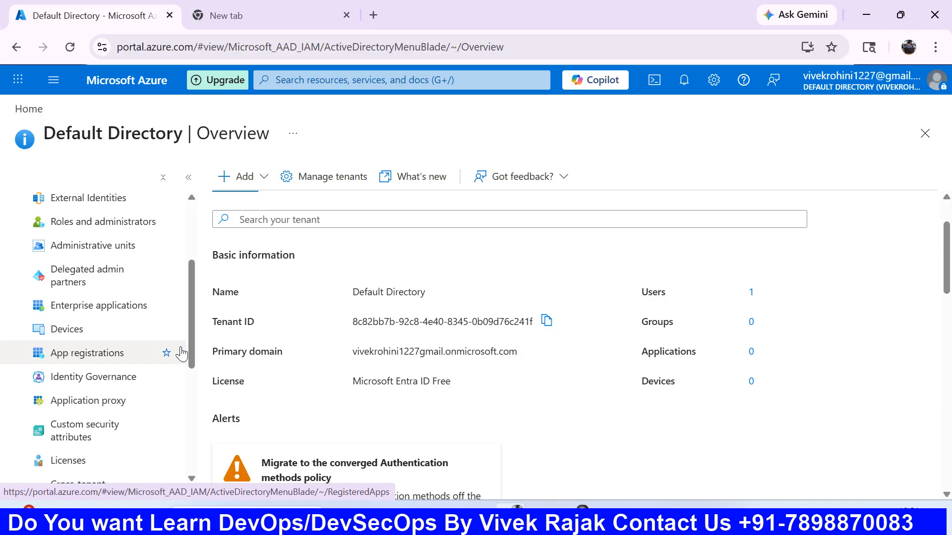
pyautogui.click(132, 333)
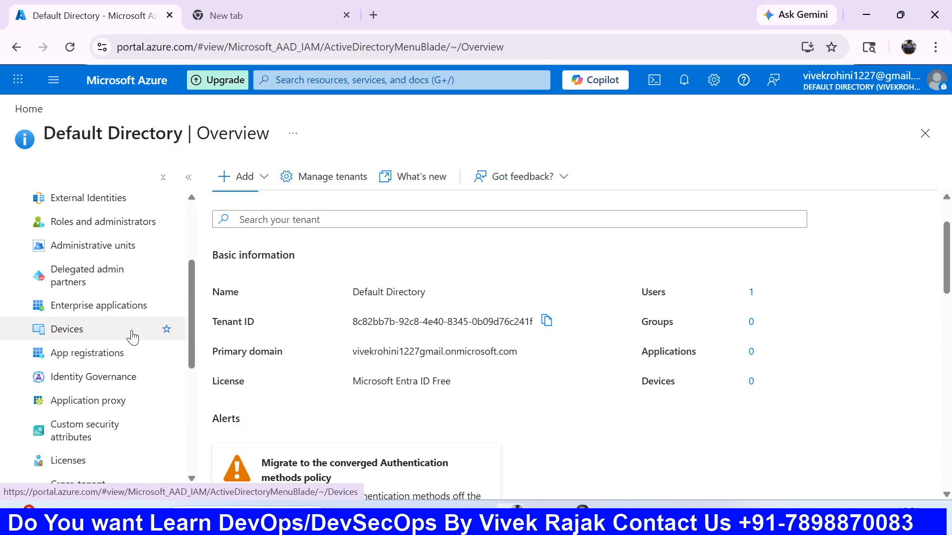
pyautogui.click(132, 331)
pyautogui.click(155, 355)
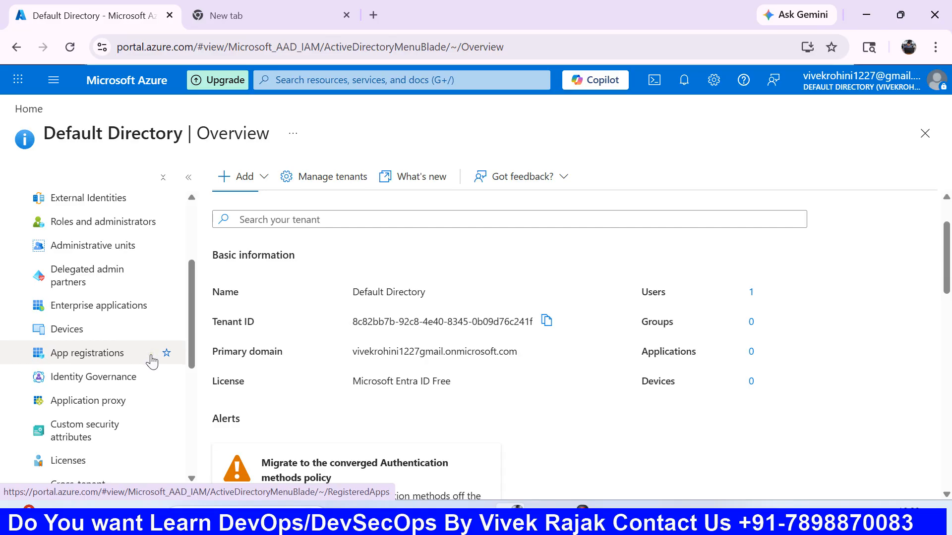
pyautogui.scroll(-3, 124, 379)
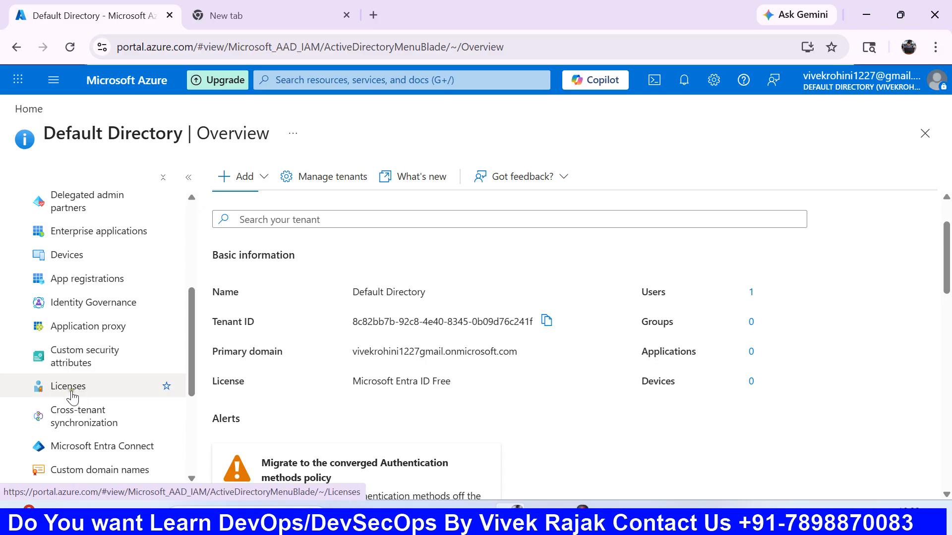
pyautogui.click(80, 390)
pyautogui.click(114, 421)
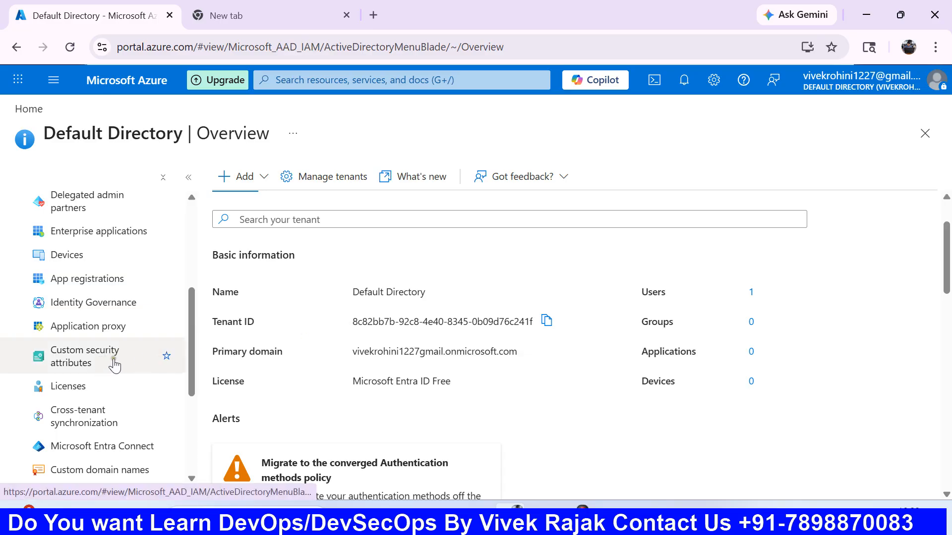
pyautogui.scroll(-3, 121, 413)
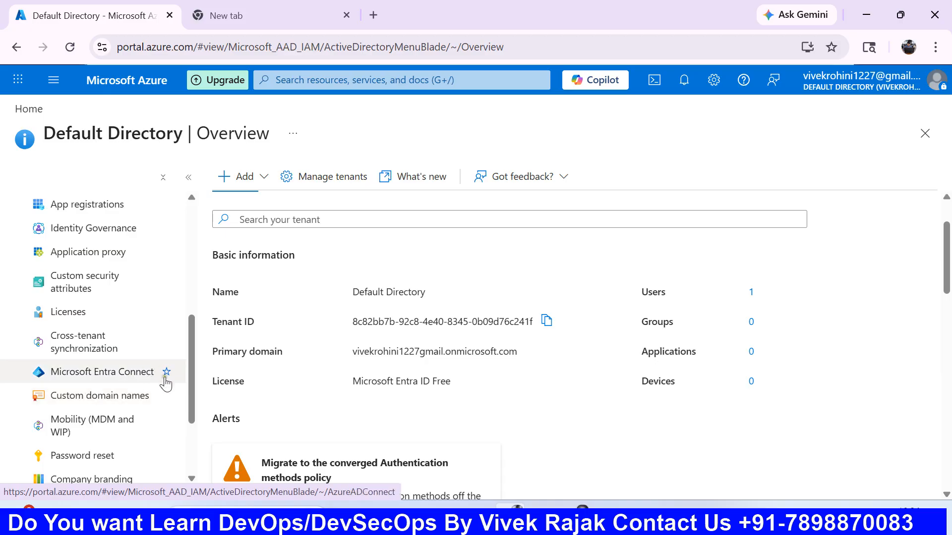
pyautogui.scroll(-2, 174, 381)
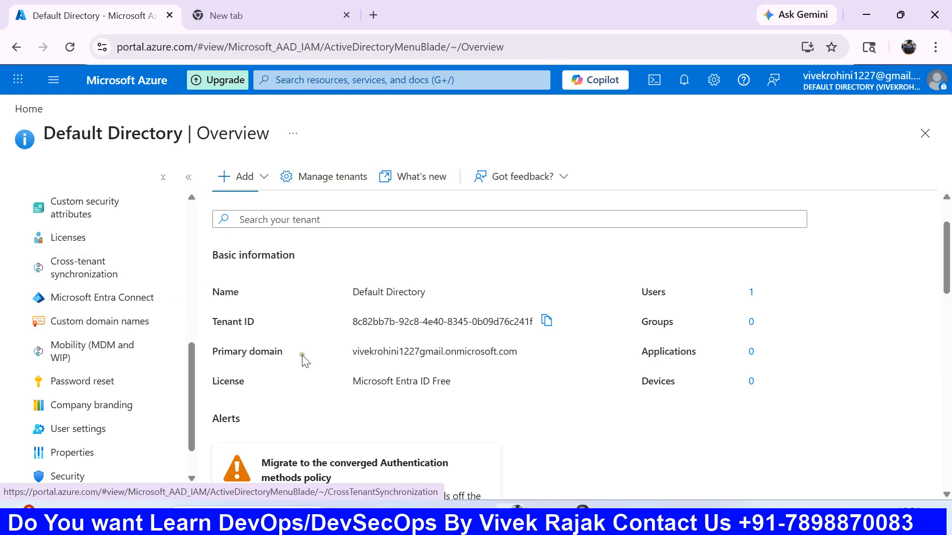
pyautogui.moveTo(444, 351); pyautogui.dragTo(518, 353)
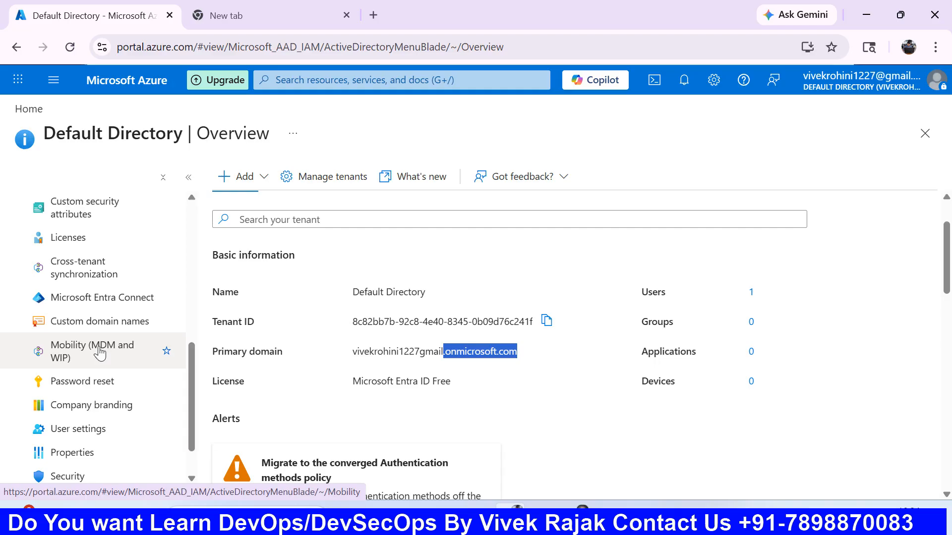
pyautogui.scroll(-1, 106, 382)
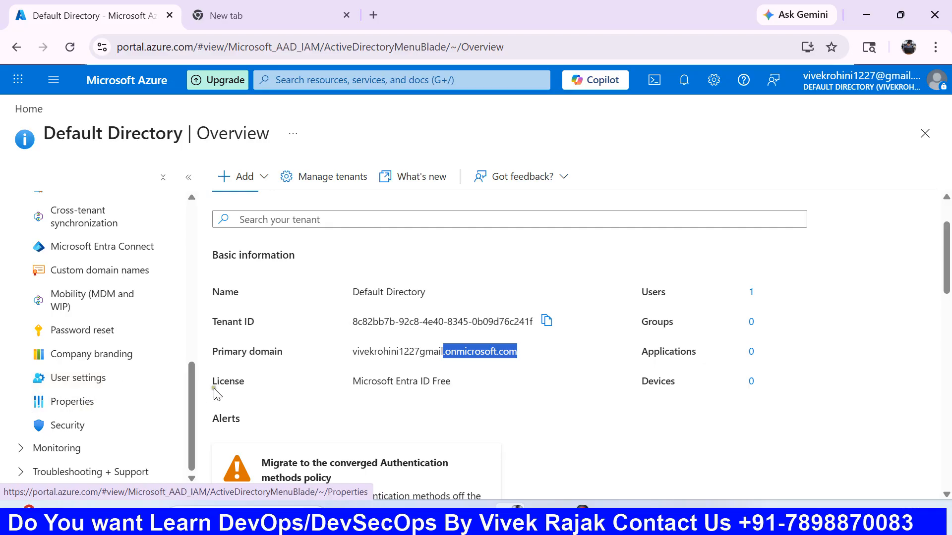
# - Review the Default Directory's Properties form, then go to its Security page
pyautogui.click(118, 409)
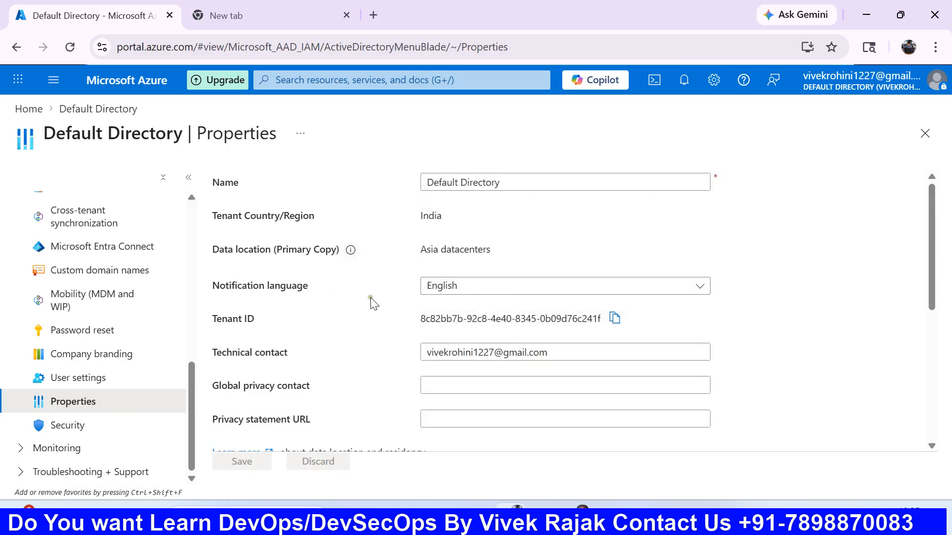
pyautogui.scroll(-1, 374, 304)
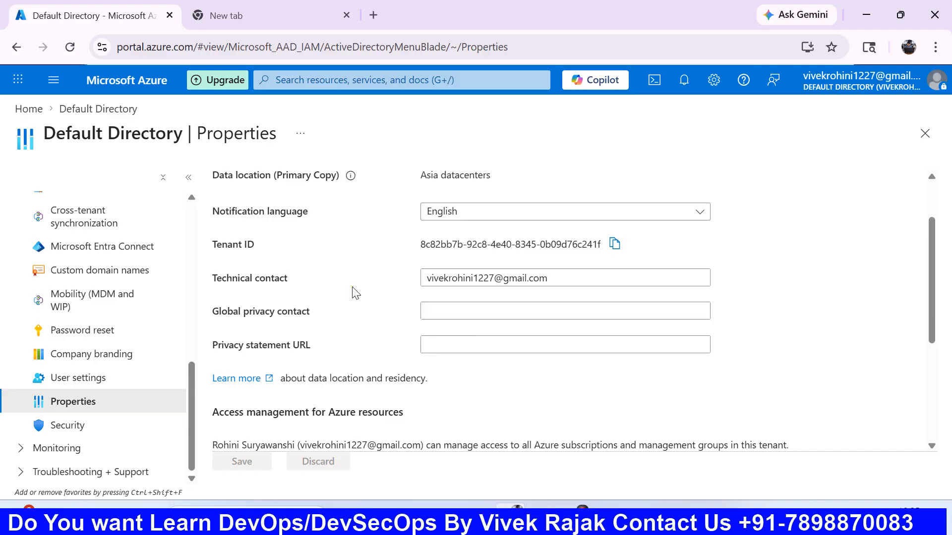
pyautogui.scroll(-3, 463, 299)
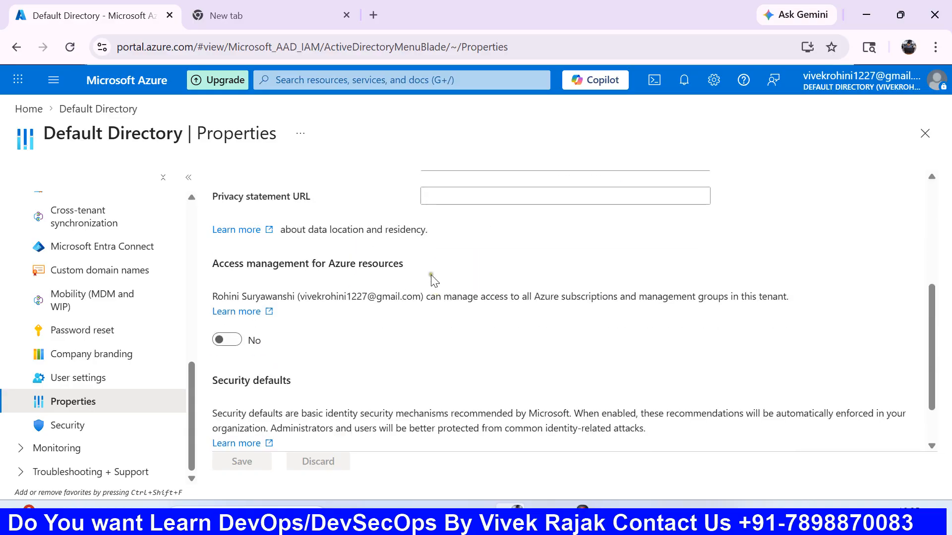
pyautogui.scroll(-1, 432, 279)
pyautogui.scroll(3, 435, 279)
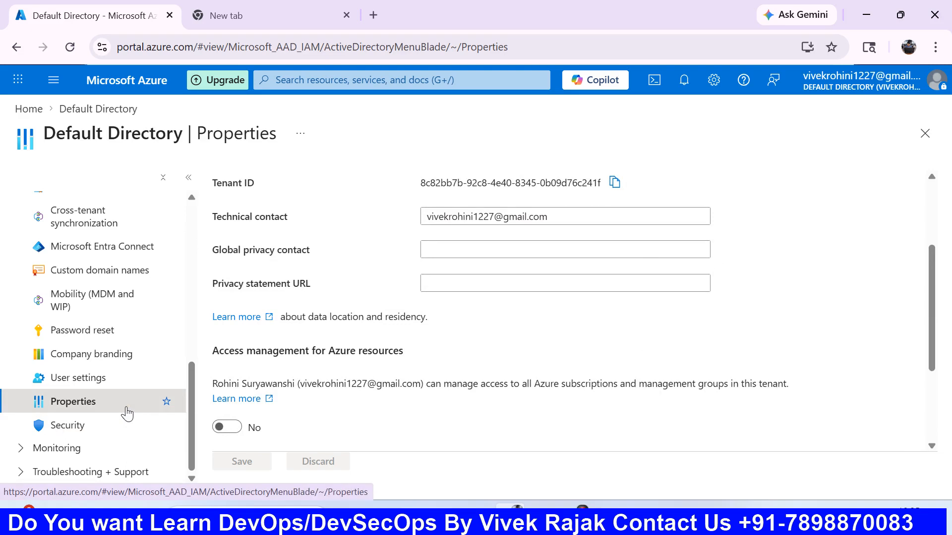
pyautogui.click(78, 427)
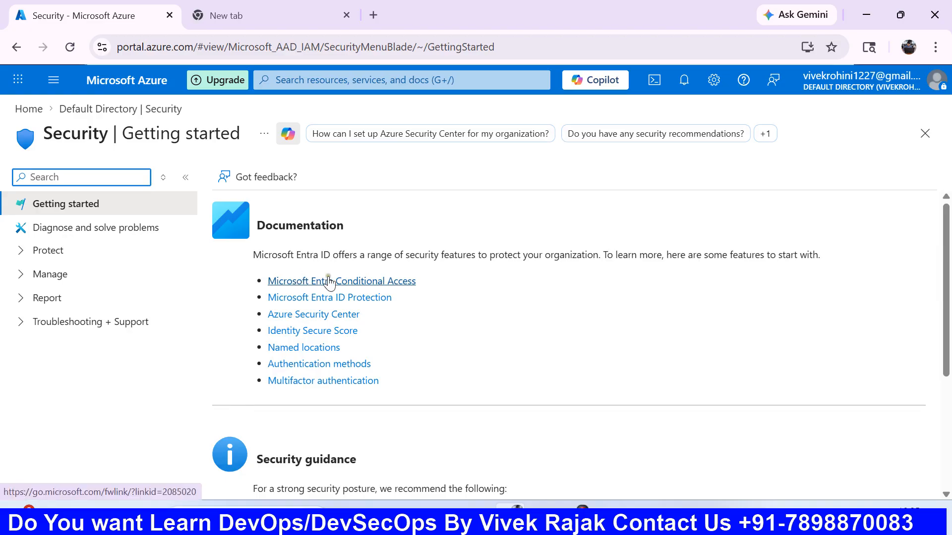
pyautogui.scroll(-4, 329, 403)
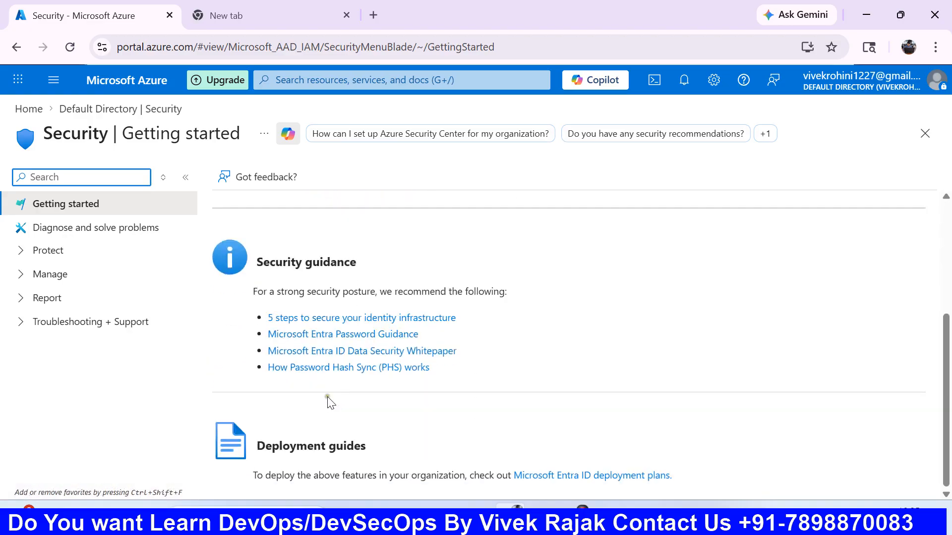
pyautogui.scroll(4, 329, 402)
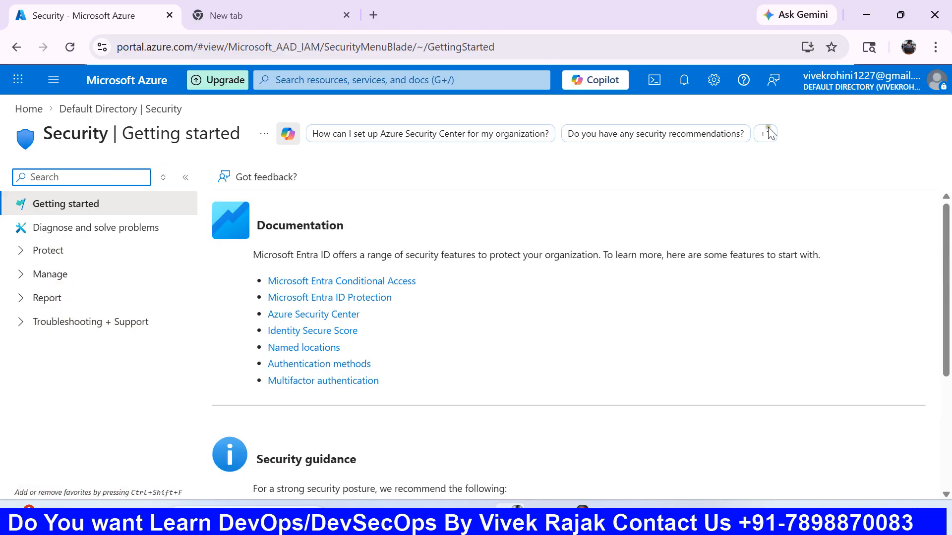
# - Return to Default Directory through the breadcrumb and open Manage > Users
pyautogui.click(82, 109)
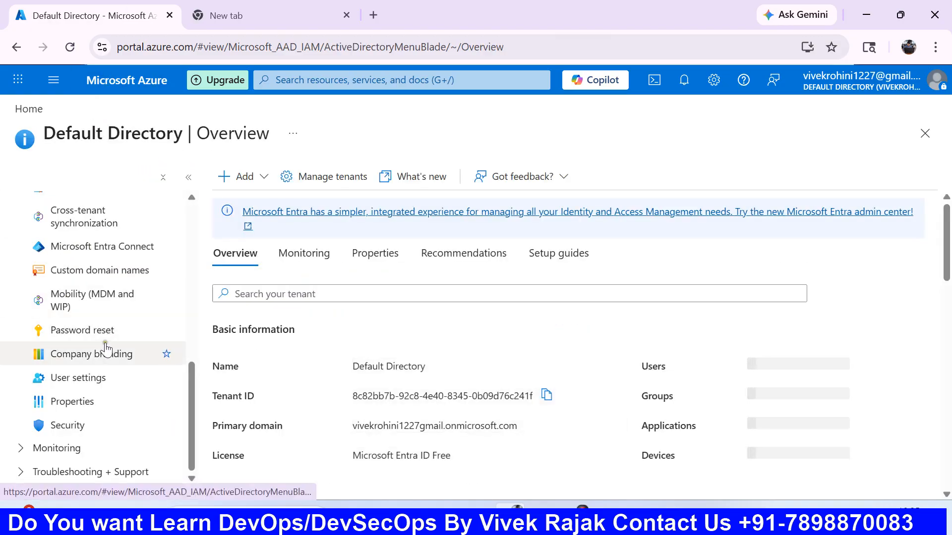
pyautogui.scroll(10, 79, 342)
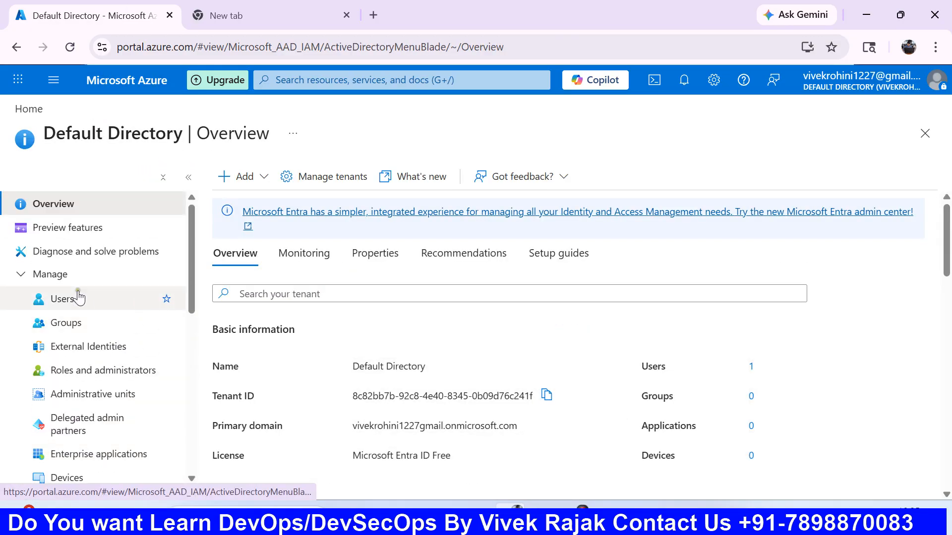
pyautogui.click(79, 298)
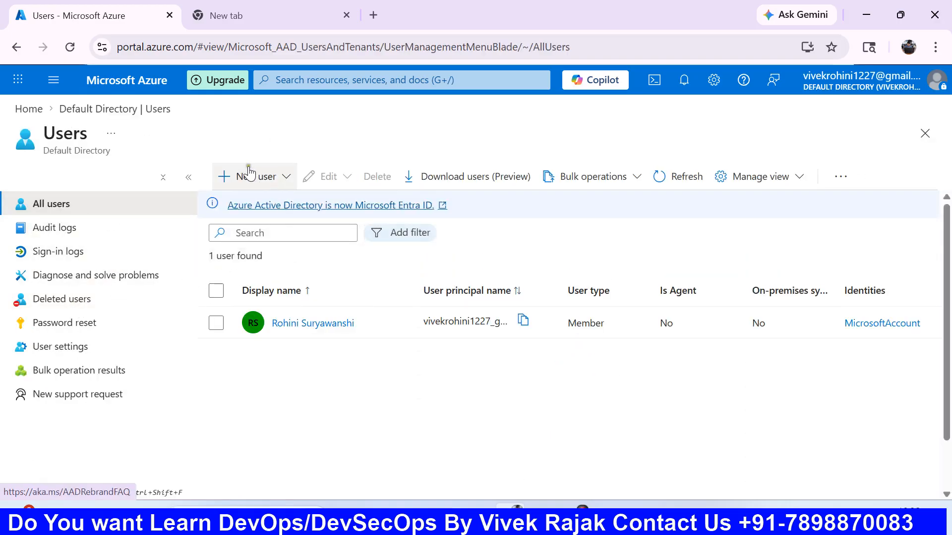
# - Choose Create new user from the New user dropdown
pyautogui.click(279, 184)
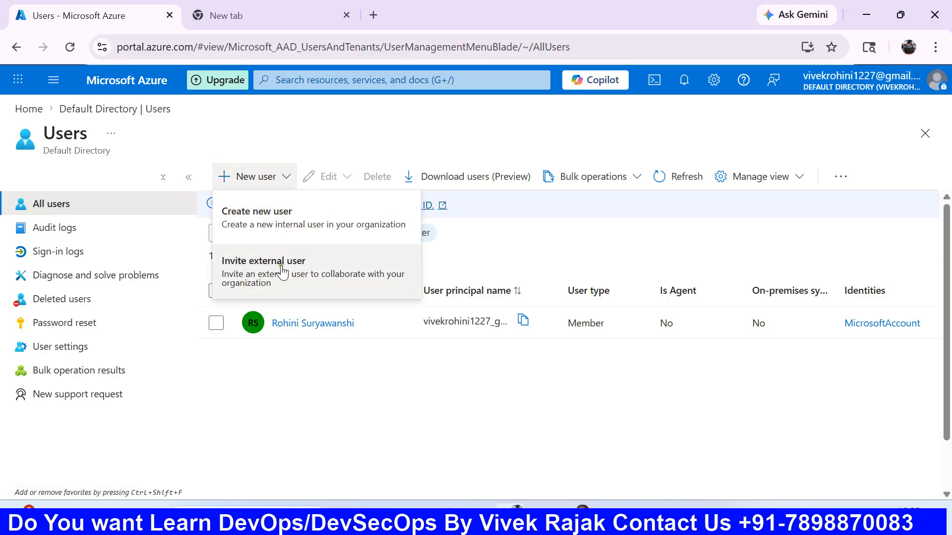
pyautogui.click(328, 417)
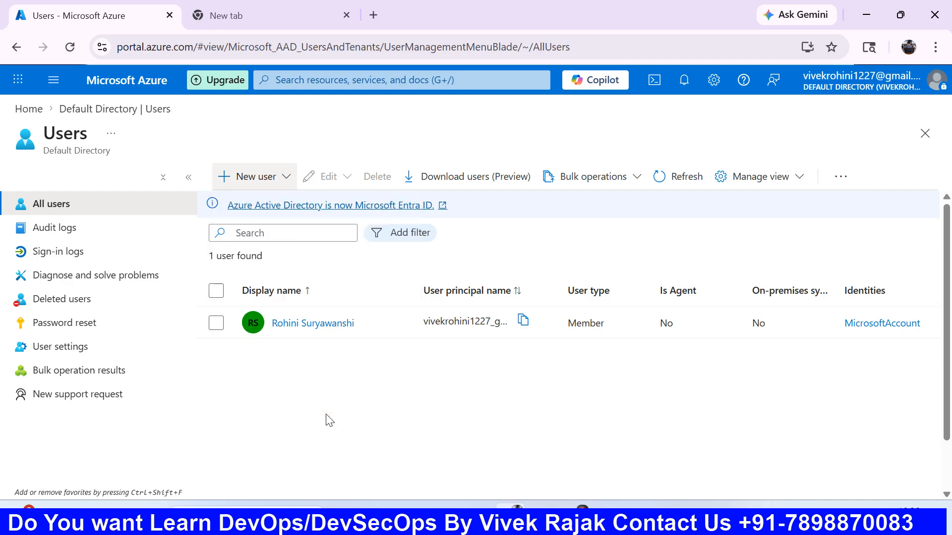
pyautogui.click(281, 180)
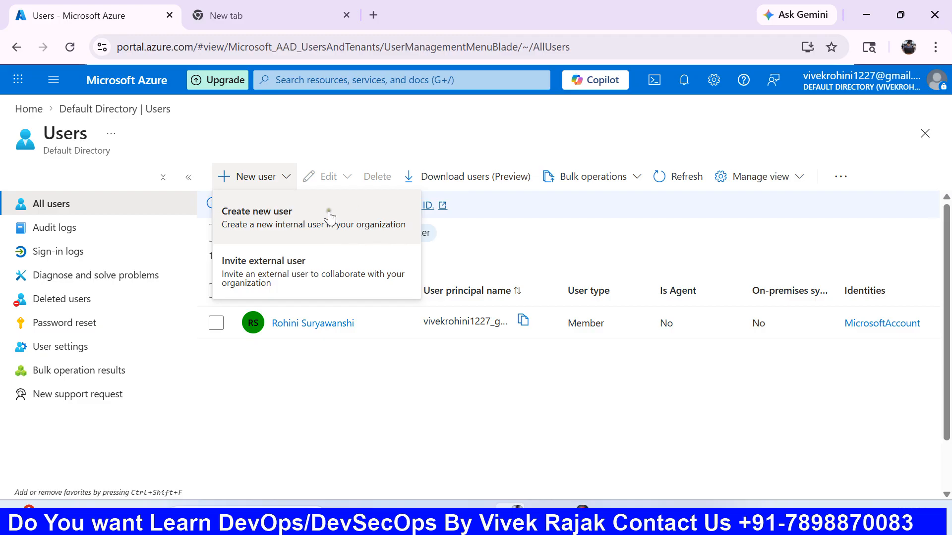
pyautogui.click(394, 446)
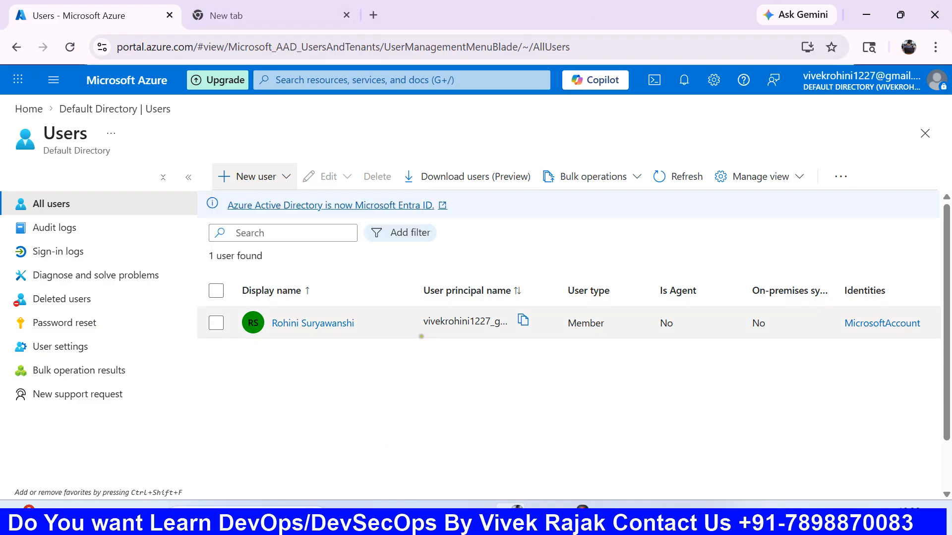
pyautogui.click(283, 178)
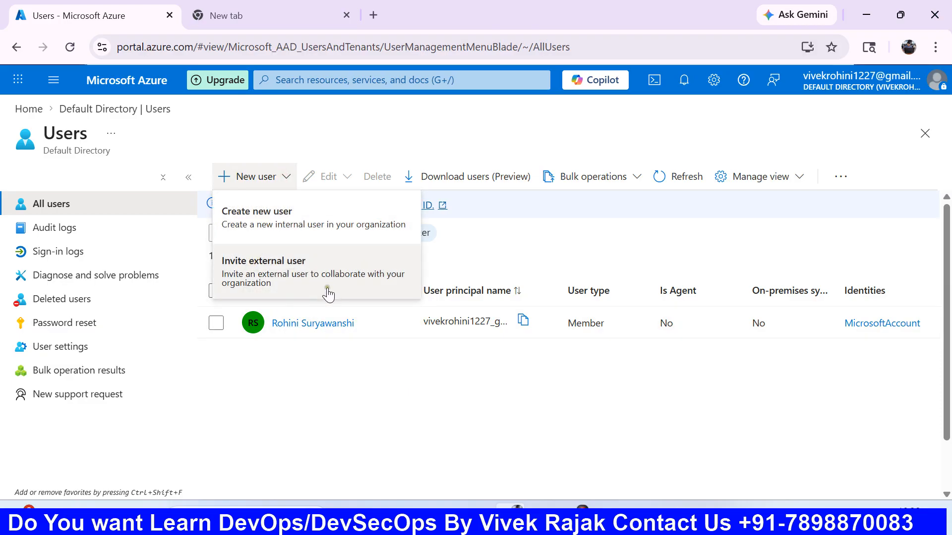
pyautogui.click(317, 393)
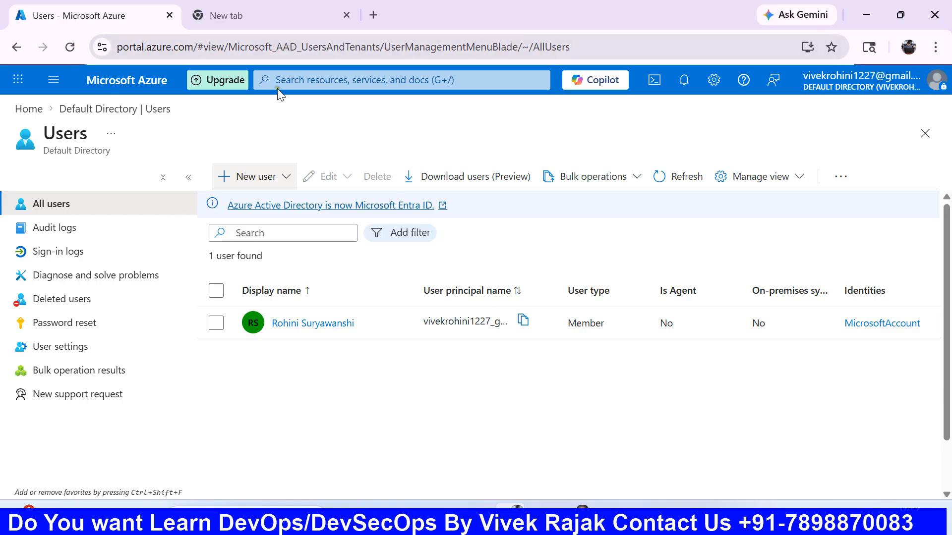
pyautogui.click(273, 179)
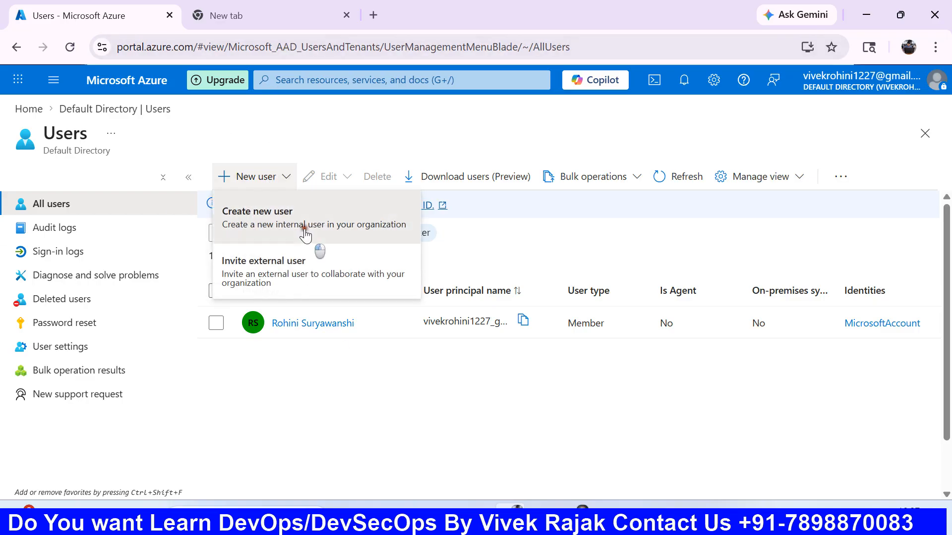
pyautogui.click(305, 228)
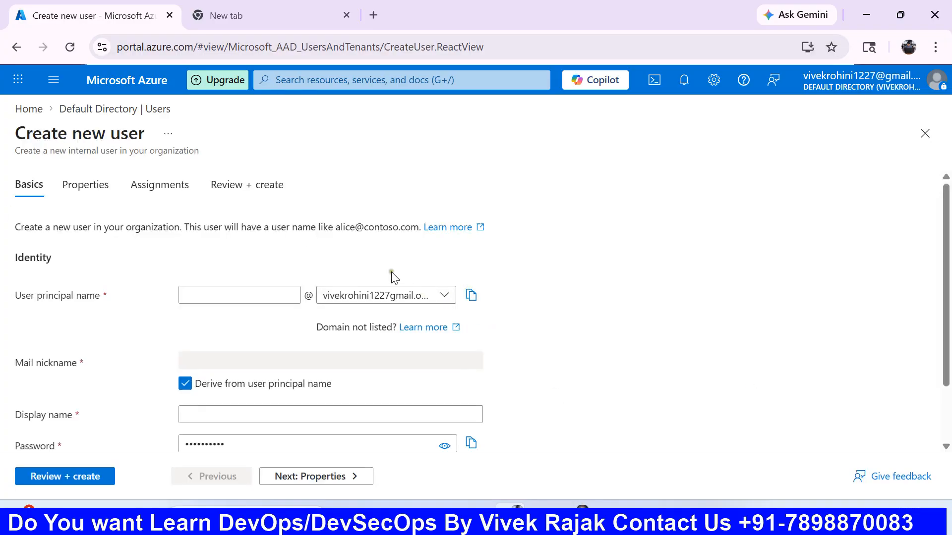
# - Enter the new user's principal name on the tenant's default domain
pyautogui.click(270, 292)
pyautogui.click(242, 295)
pyautogui.click(444, 296)
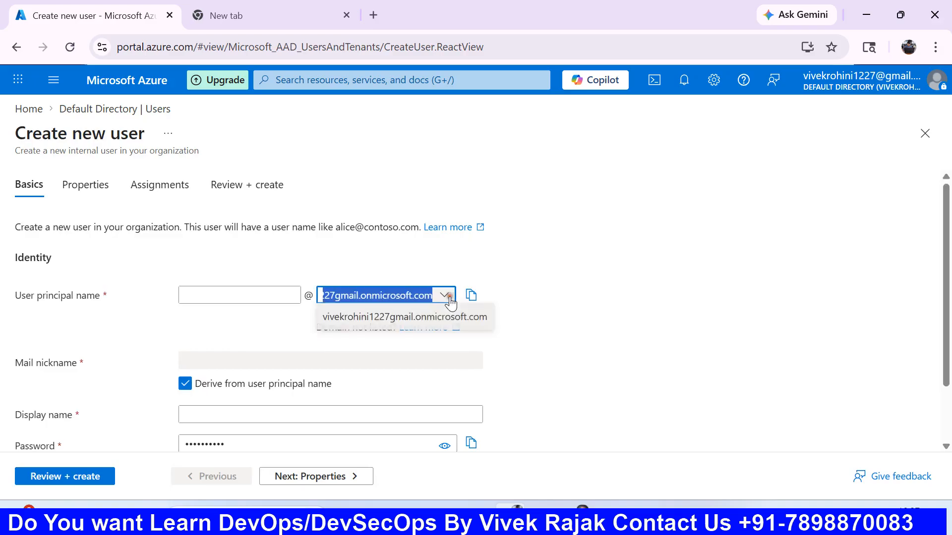
pyautogui.click(397, 321)
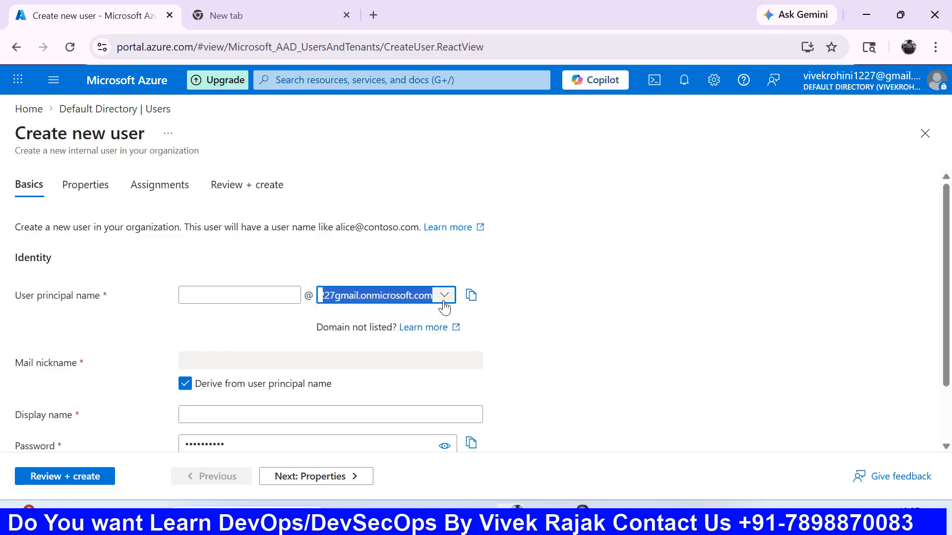
pyautogui.click(249, 292)
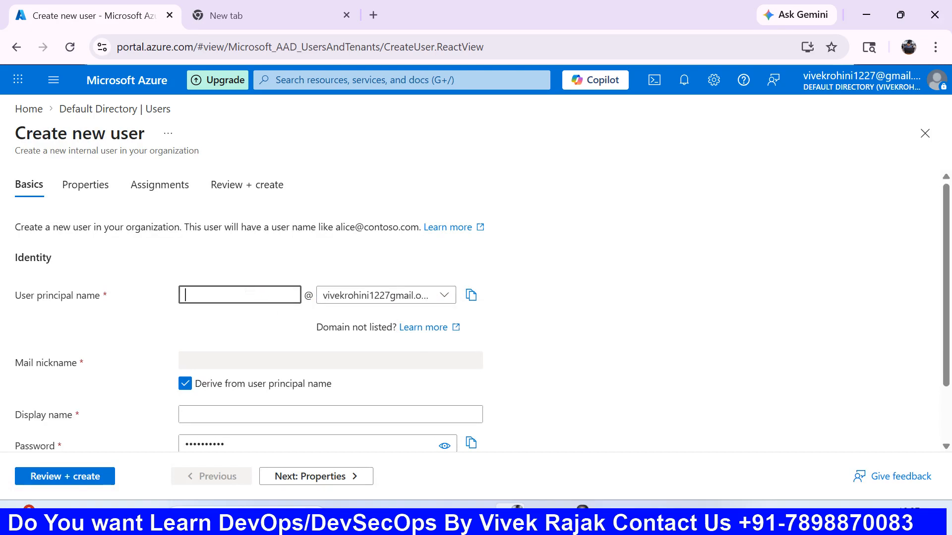
pyautogui.write('ashwitha')
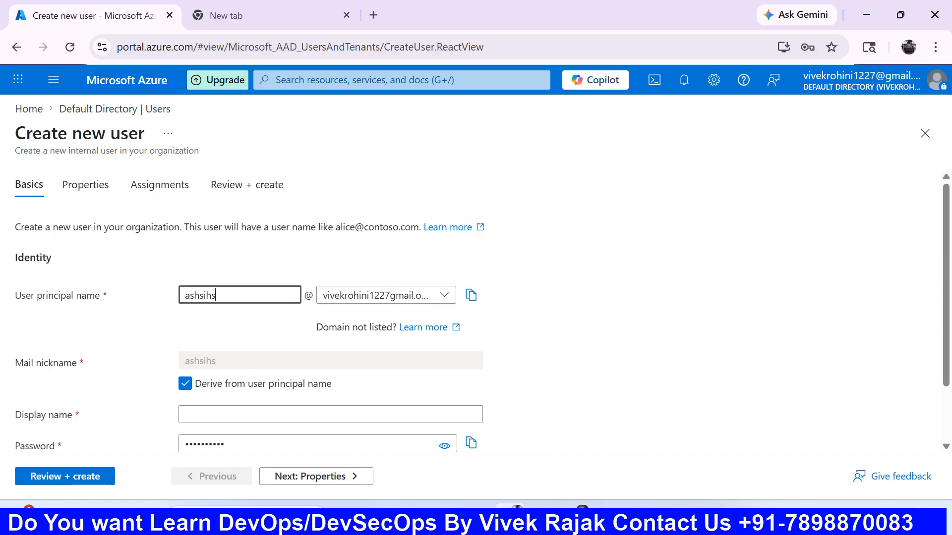
pyautogui.press('BackSpace')
pyautogui.press('BackSpace')
pyautogui.press('BackSpace')
pyautogui.press('BackSpace')
pyautogui.press('BackSpace')
pyautogui.write('ish')
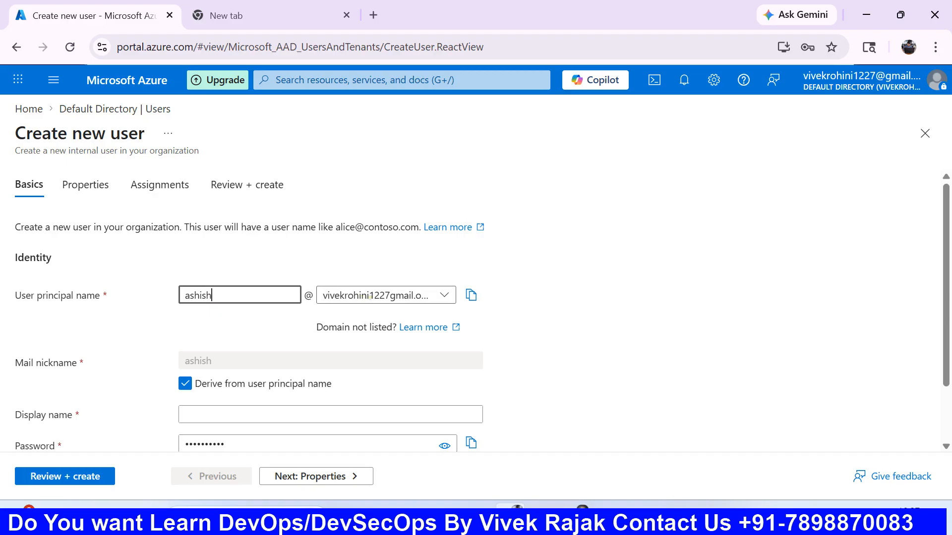
# - Set the new user's display name to 'Devops user'
pyautogui.scroll(-1, 516, 303)
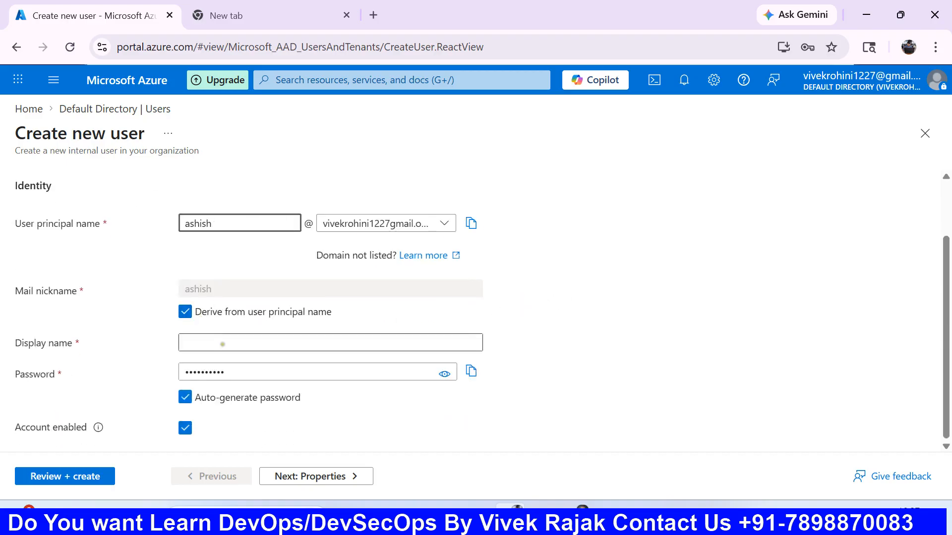
pyautogui.click(221, 341)
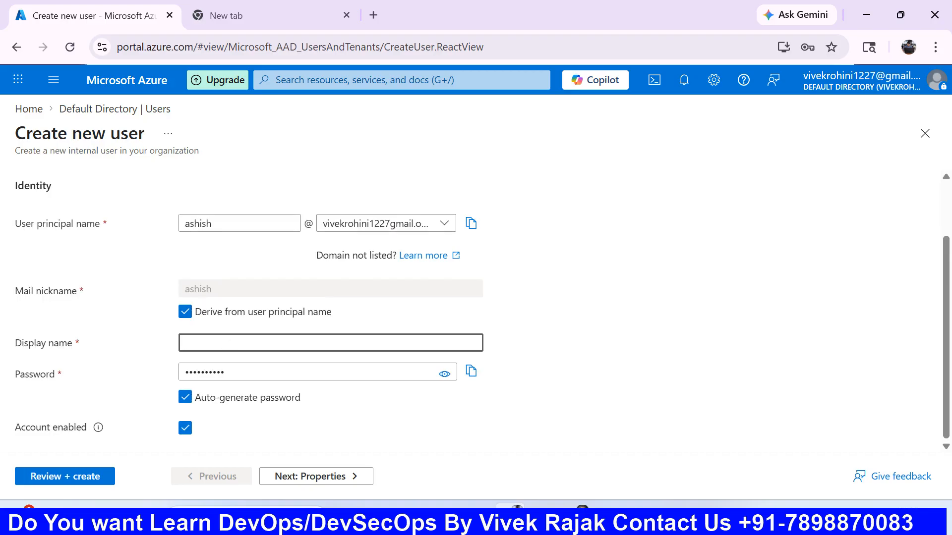
pyautogui.scroll(1, 237, 338)
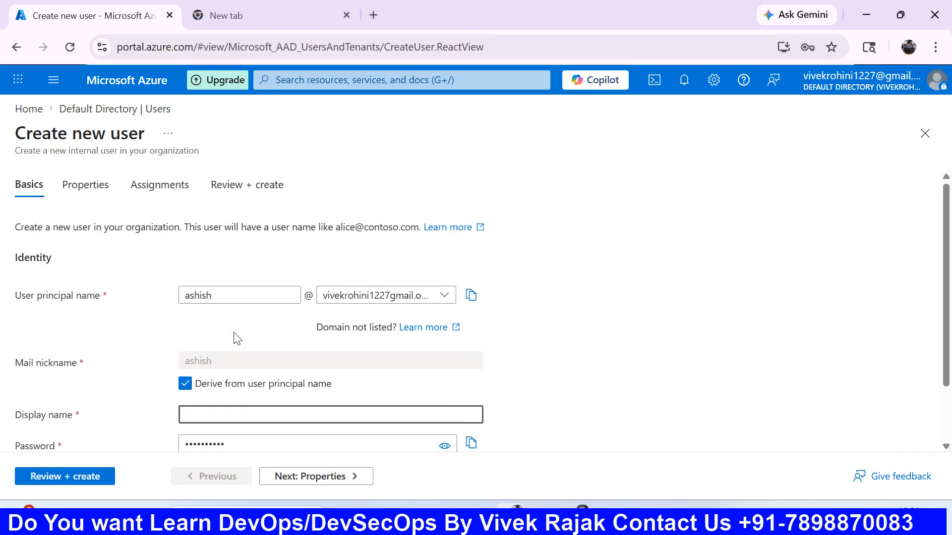
pyautogui.click(186, 295)
pyautogui.scroll(-1, 244, 415)
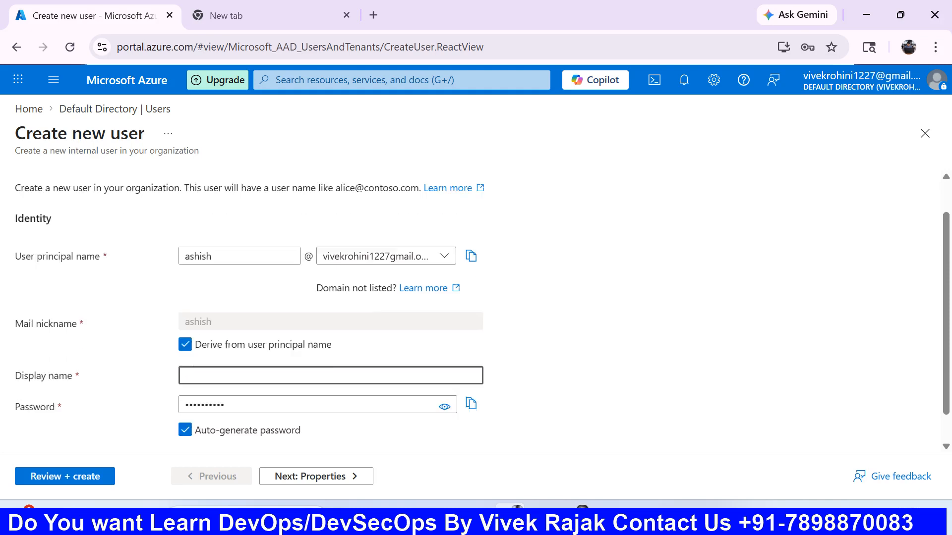
pyautogui.scroll(-1, 211, 339)
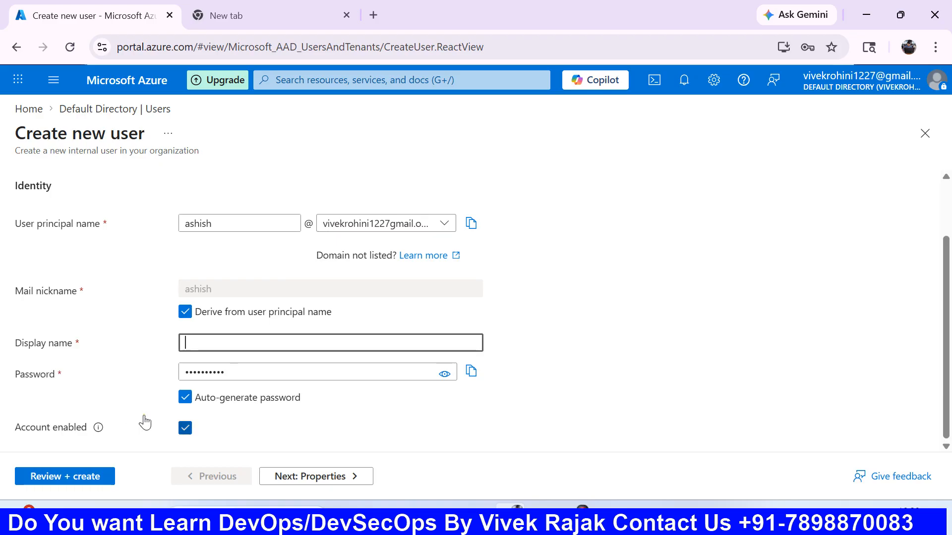
pyautogui.write('Dev')
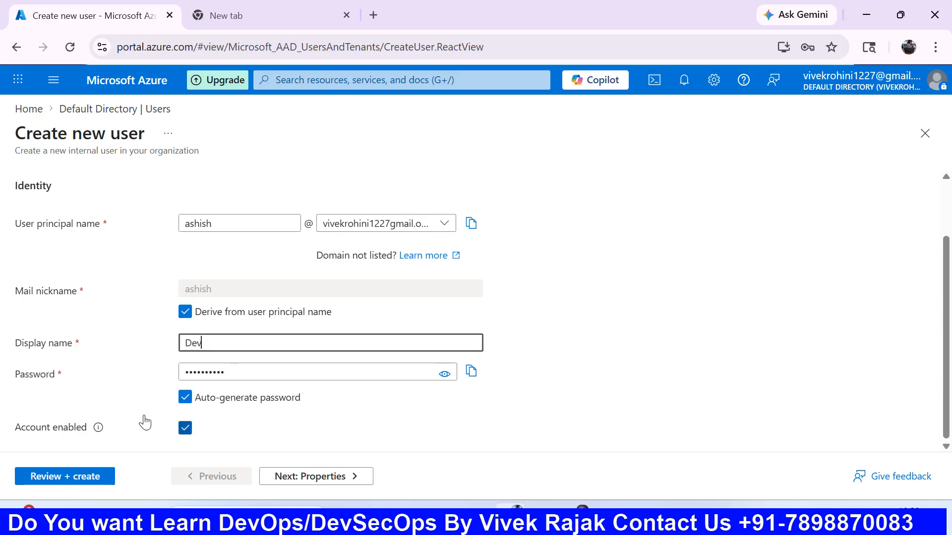
pyautogui.write('ops user')
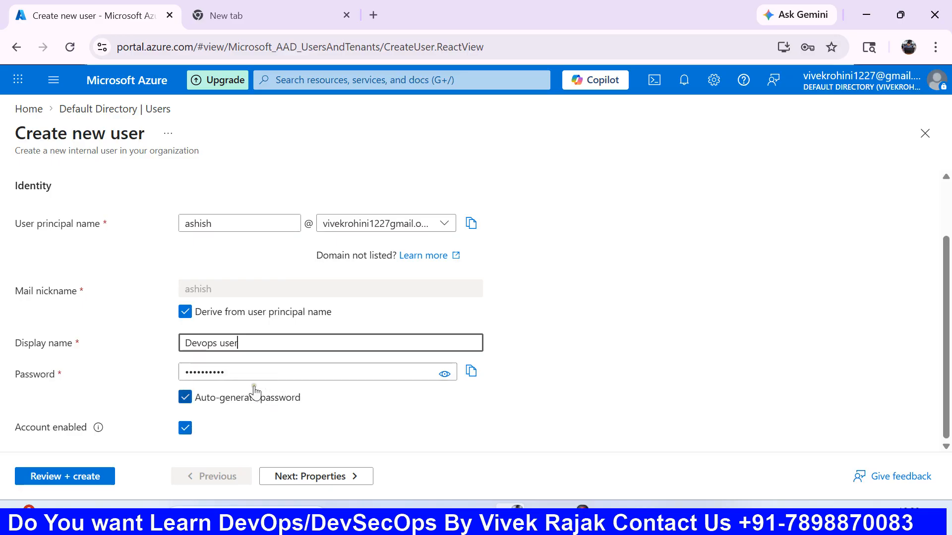
# - Turn off Auto-generate password, decline Chrome's suggestion, and type a custom password
pyautogui.click(186, 399)
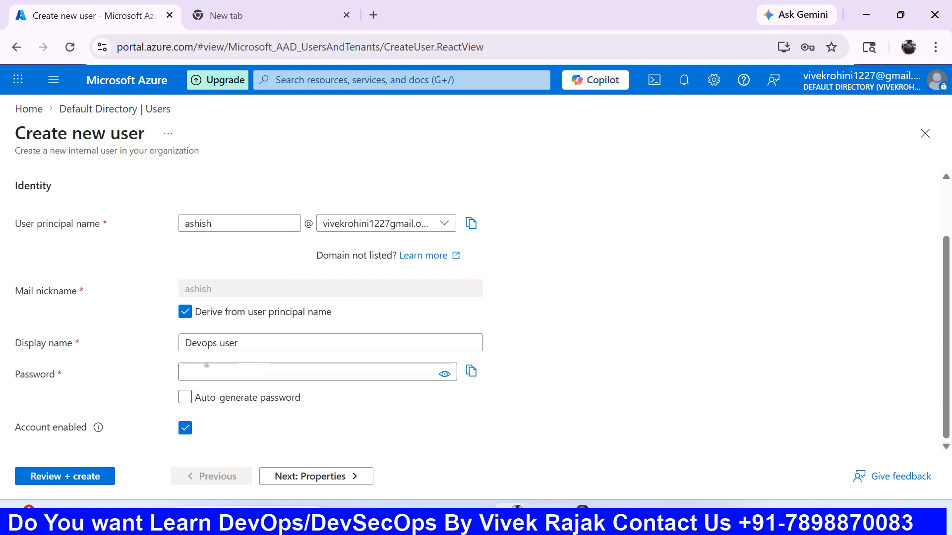
pyautogui.click(210, 371)
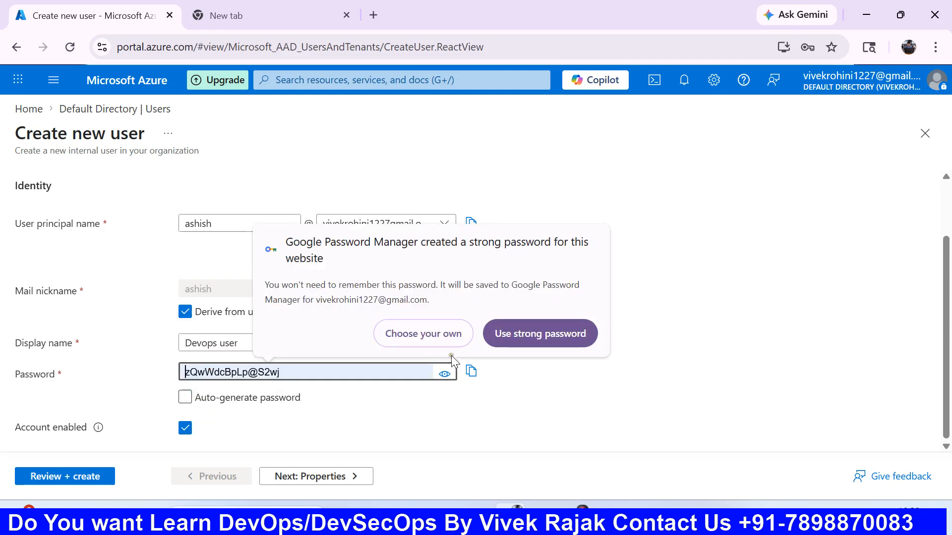
pyautogui.click(461, 338)
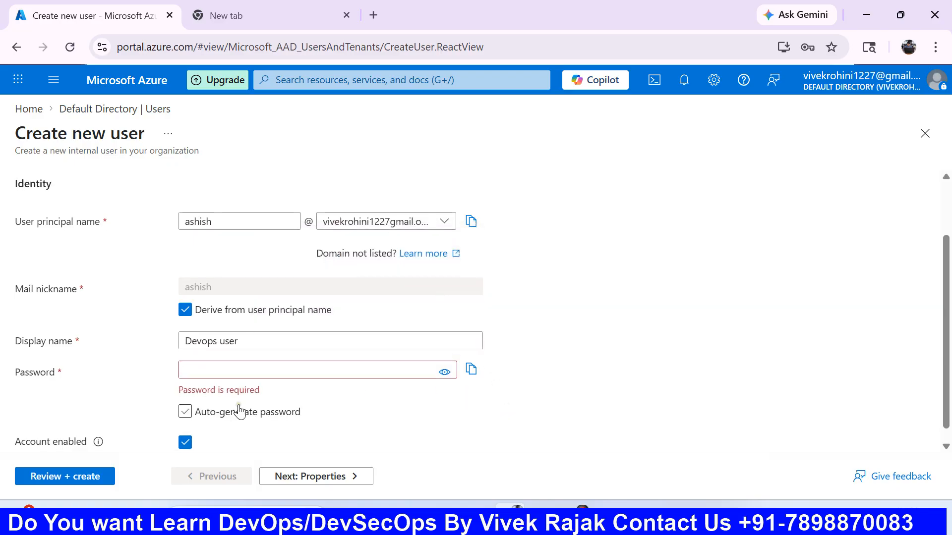
pyautogui.scroll(-1, 241, 409)
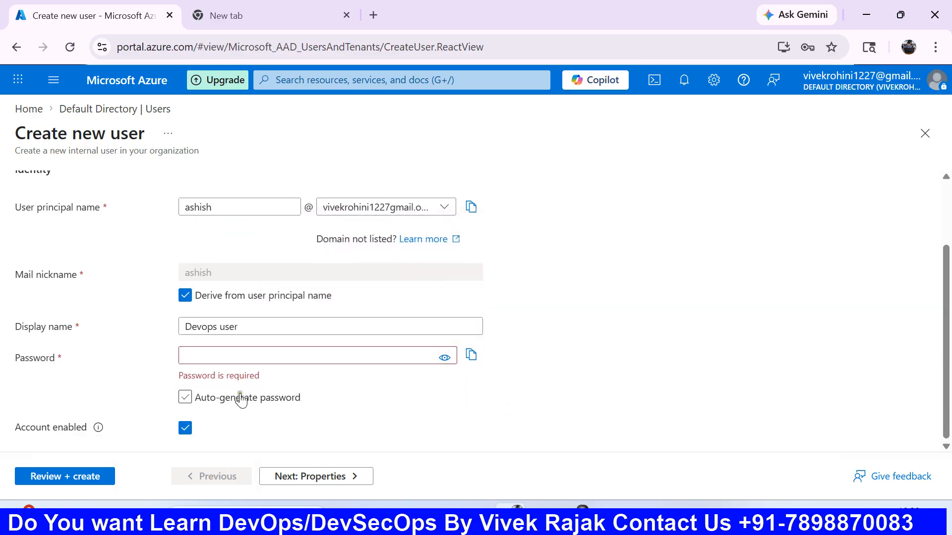
pyautogui.click(207, 358)
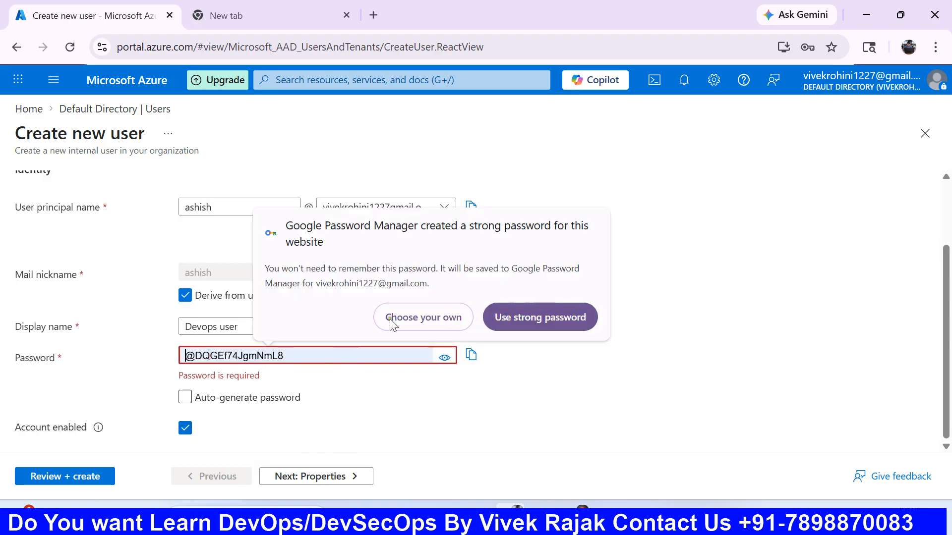
pyautogui.click(391, 320)
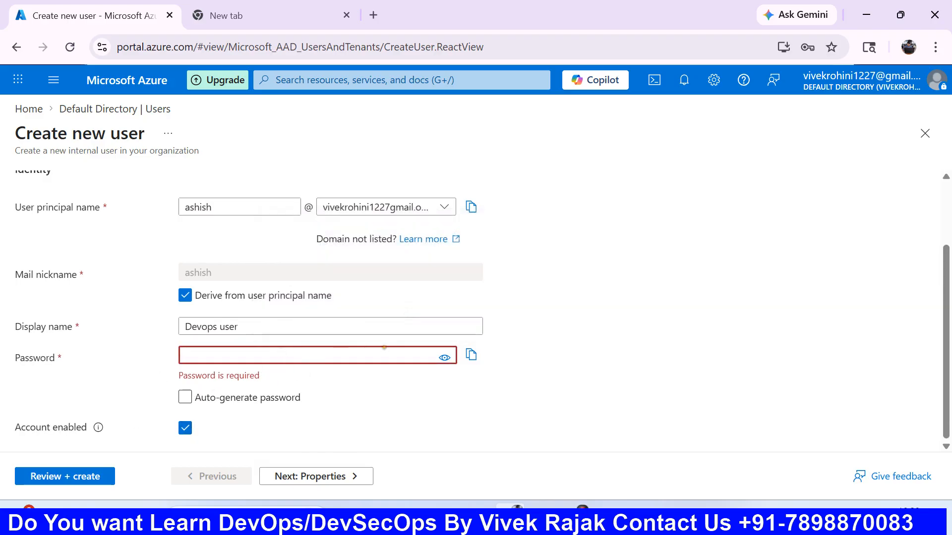
pyautogui.click(445, 357)
pyautogui.click(385, 361)
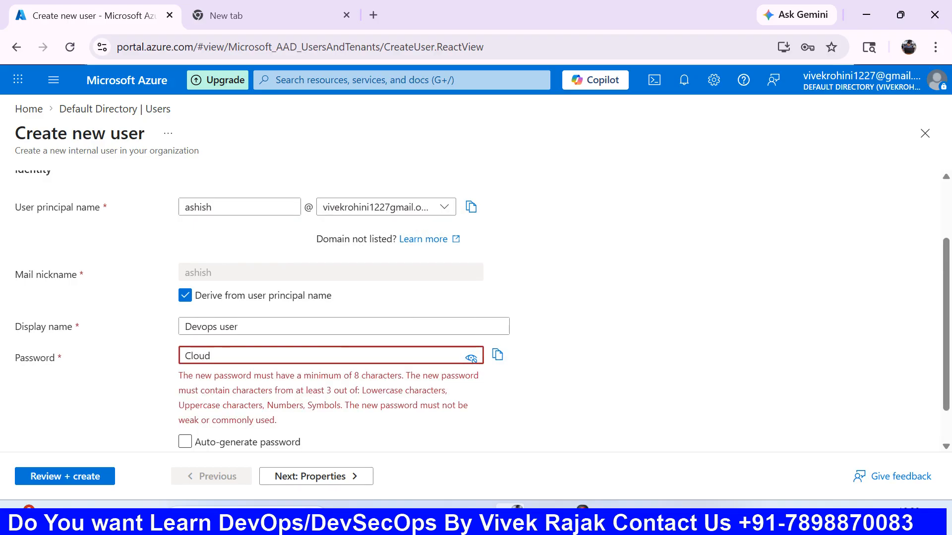
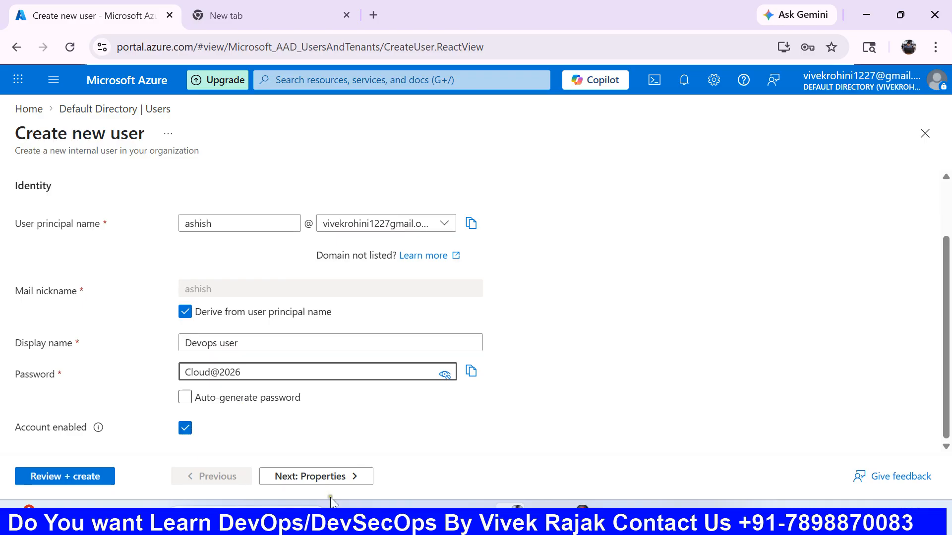
# - Advance to the Properties step and scroll through its optional fields, leaving them blank
pyautogui.click(333, 478)
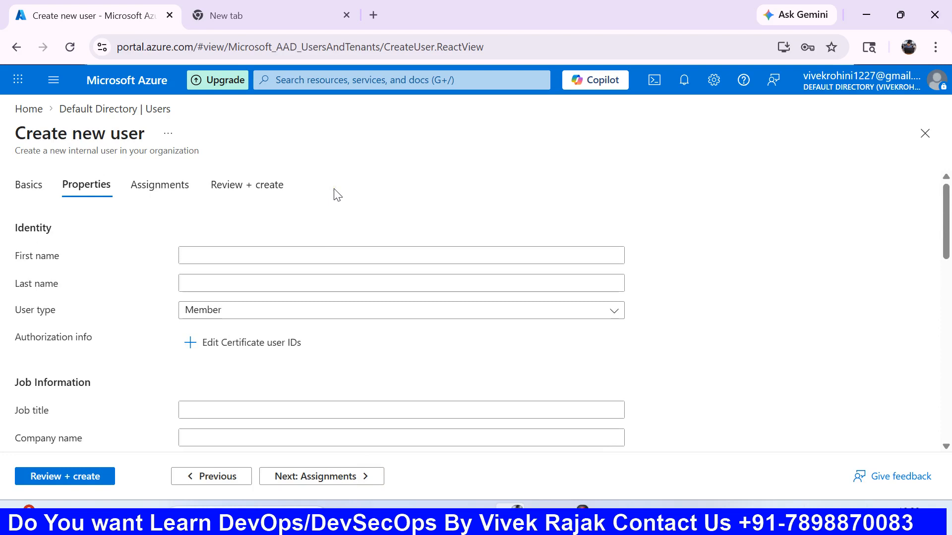
pyautogui.click(243, 253)
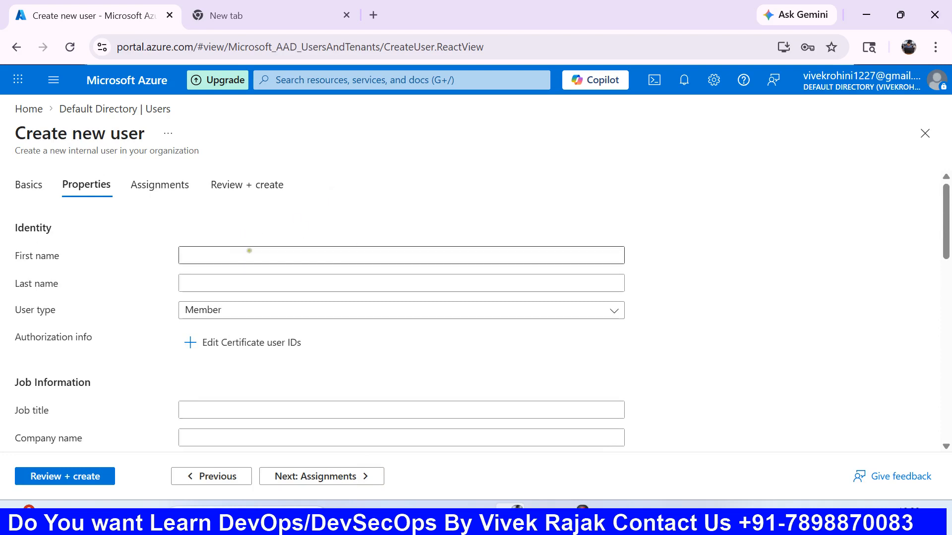
pyautogui.scroll(-10, 250, 251)
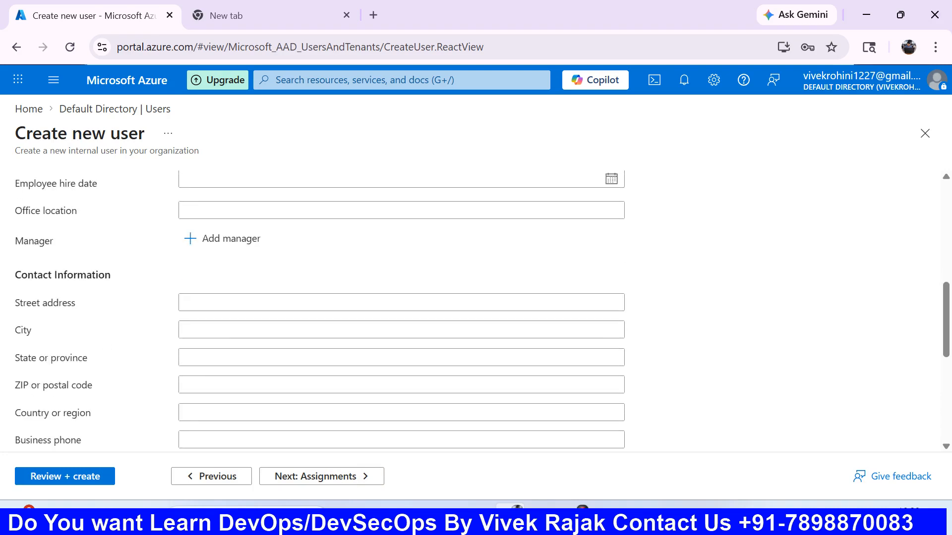
pyautogui.scroll(-4, 253, 242)
pyautogui.scroll(4, 253, 242)
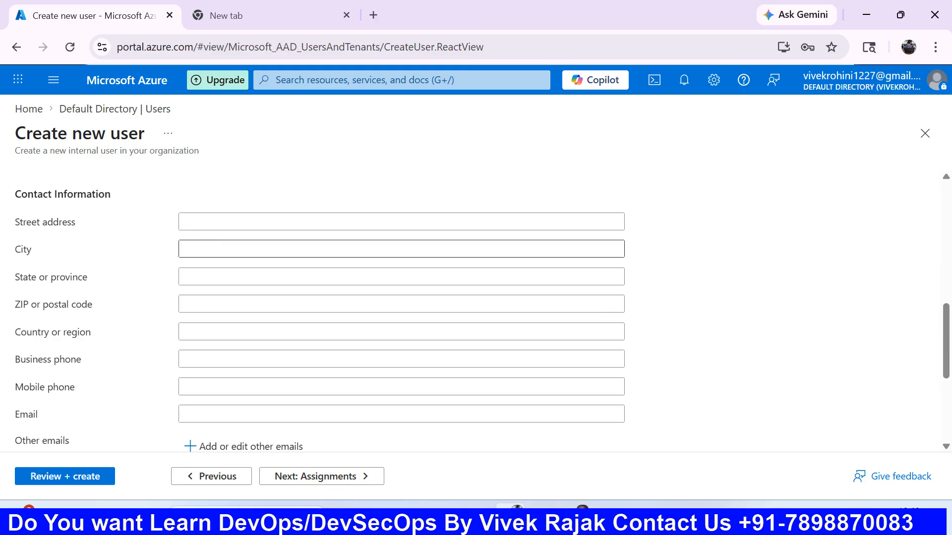
pyautogui.scroll(3, 215, 245)
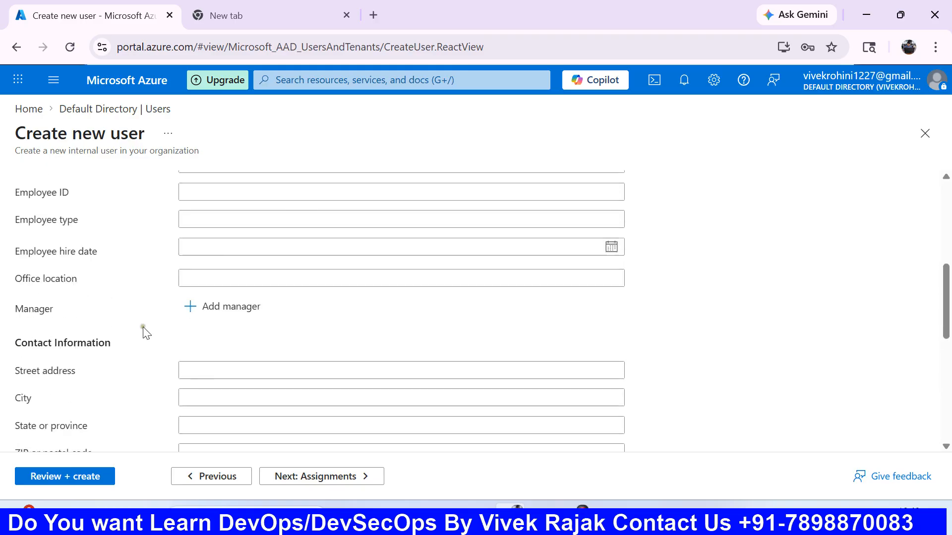
pyautogui.scroll(-2, 272, 233)
pyautogui.scroll(-3, 264, 345)
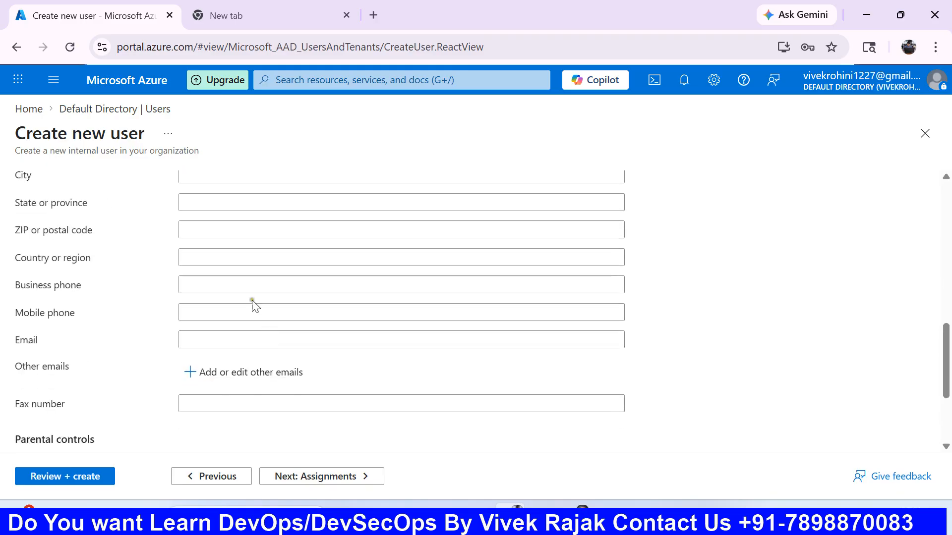
pyautogui.scroll(-3, 243, 267)
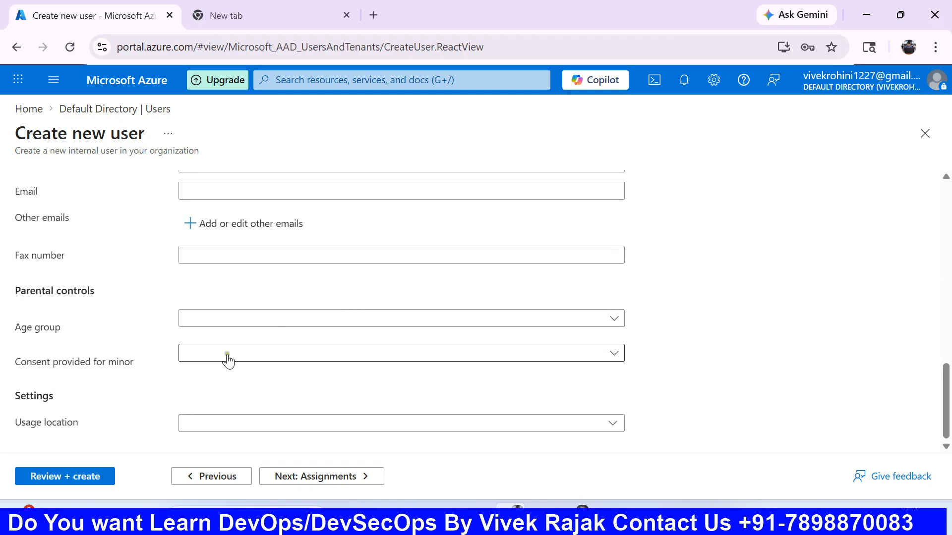
pyautogui.scroll(5, 231, 347)
pyautogui.scroll(9, 233, 346)
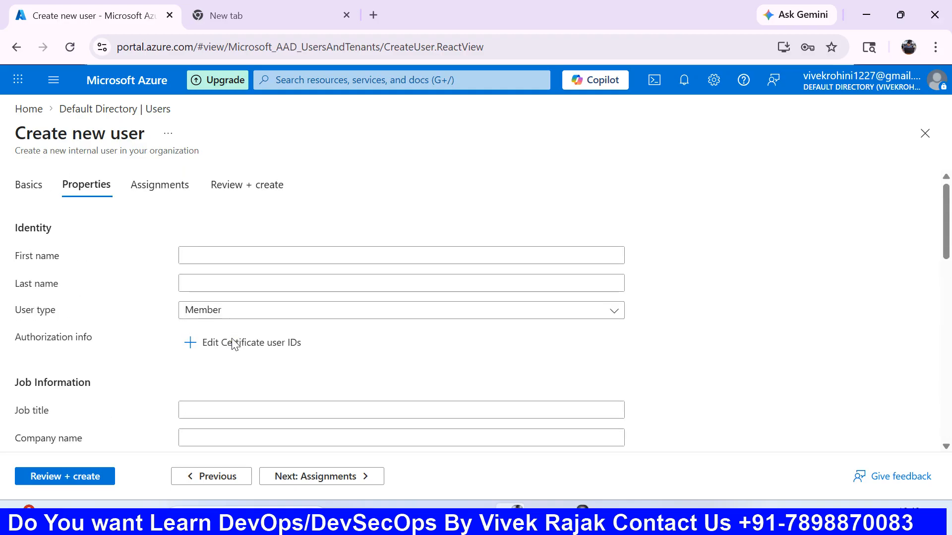
# - Advance to the Assignments step and highlight its assignment limits note
pyautogui.click(317, 480)
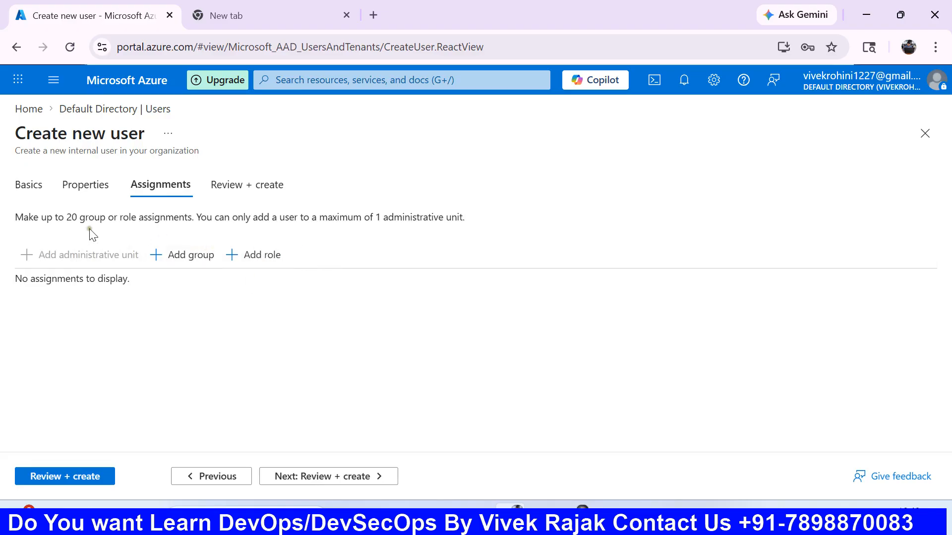
pyautogui.moveTo(21, 218); pyautogui.dragTo(490, 235)
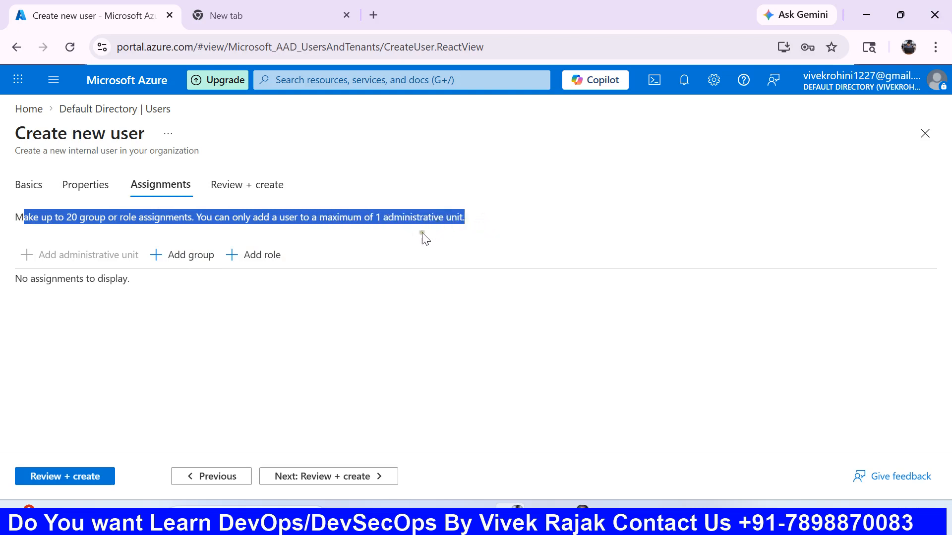
pyautogui.click(358, 298)
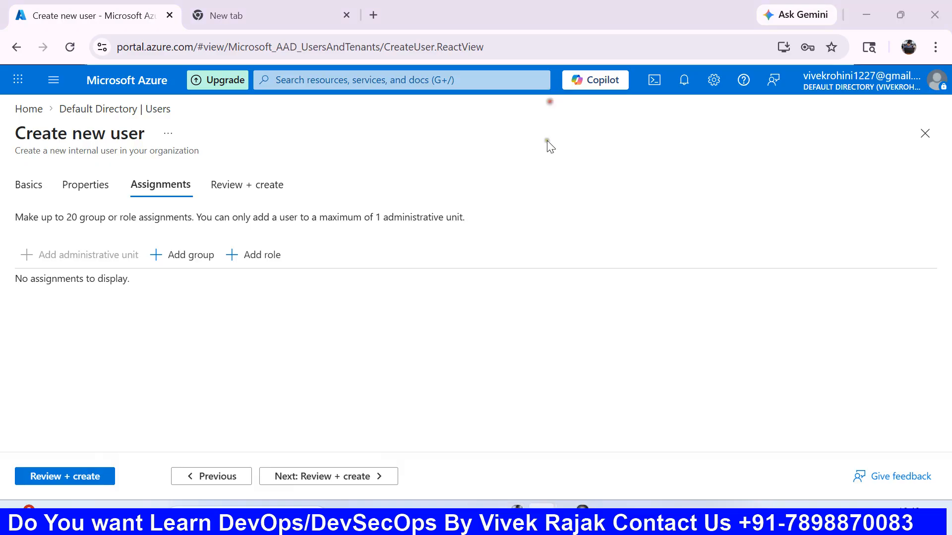
pyautogui.moveTo(607, 520)
pyautogui.click(696, 446)
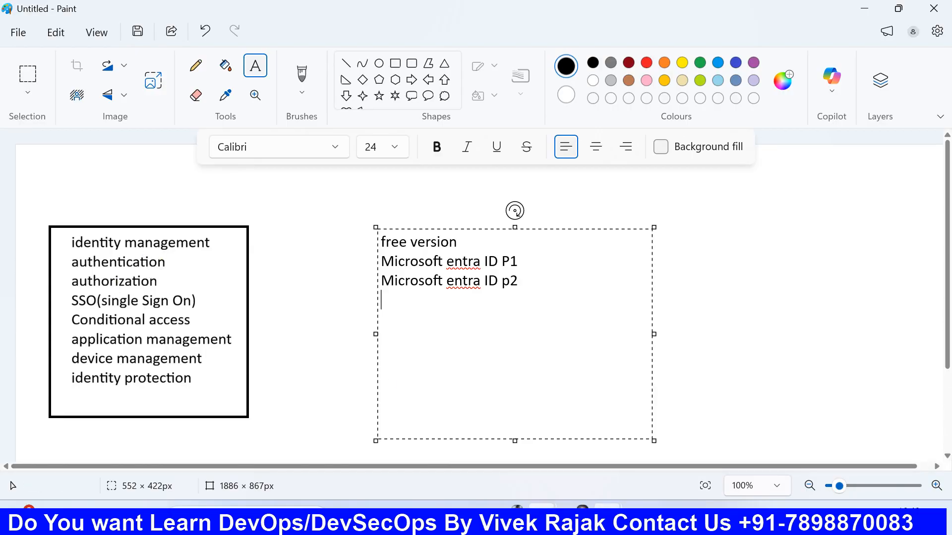
pyautogui.click(510, 519)
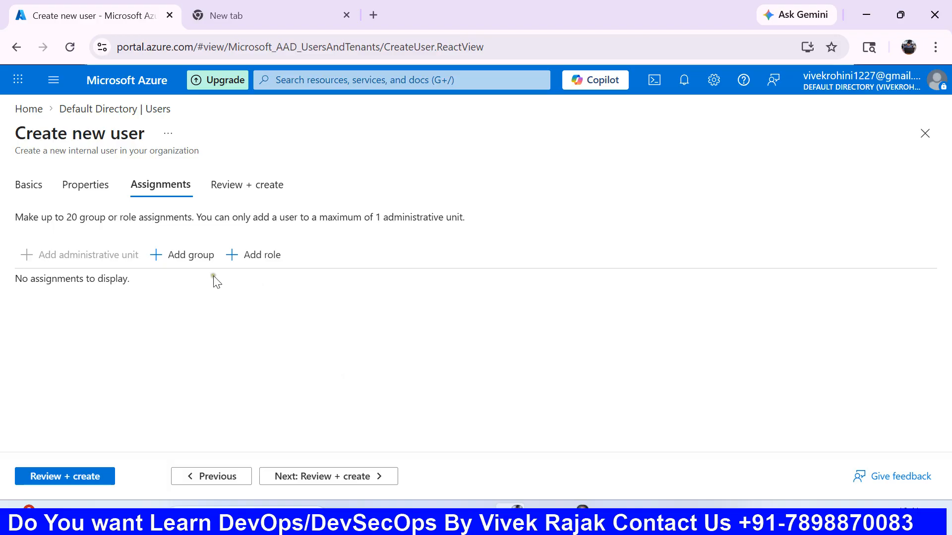
# - Review and create the Devops user, refresh the list, and copy its user principal name
pyautogui.click(342, 477)
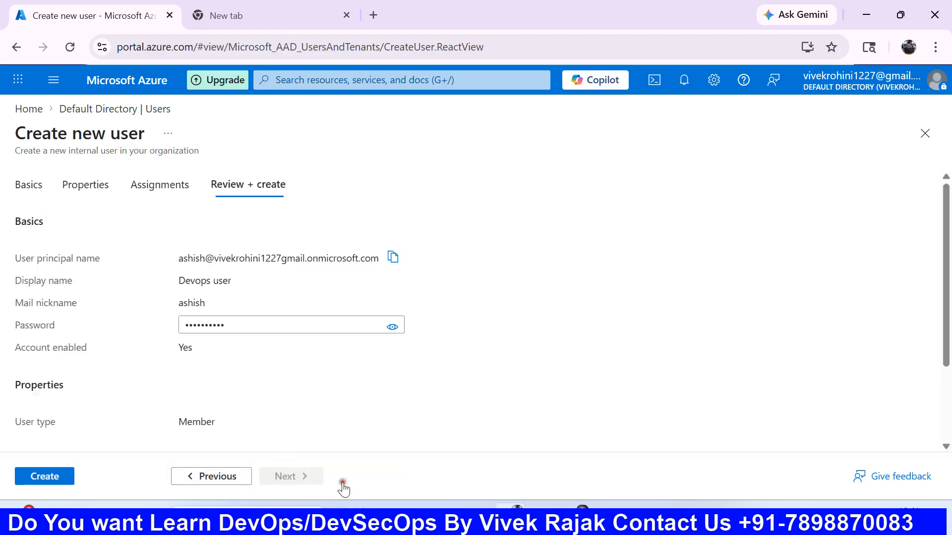
pyautogui.click(392, 327)
pyautogui.scroll(-3, 159, 376)
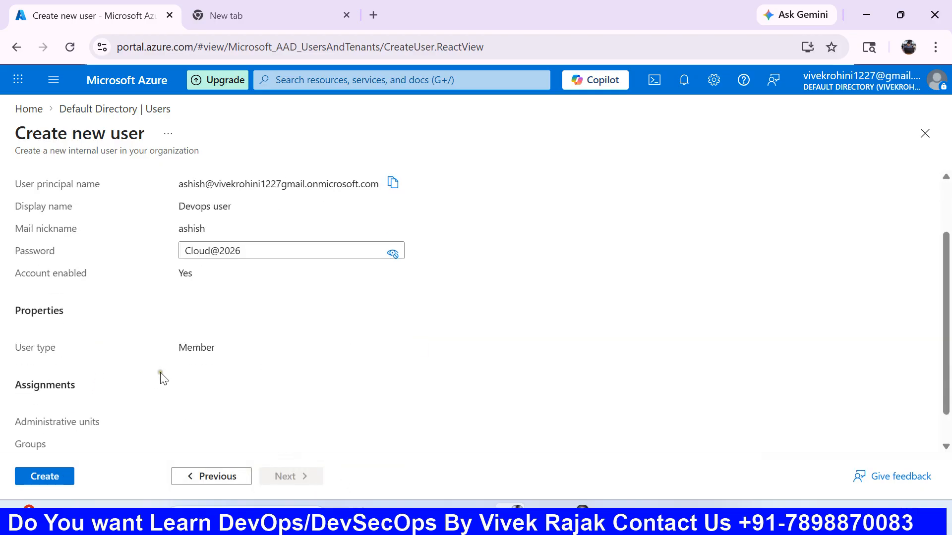
pyautogui.click(63, 479)
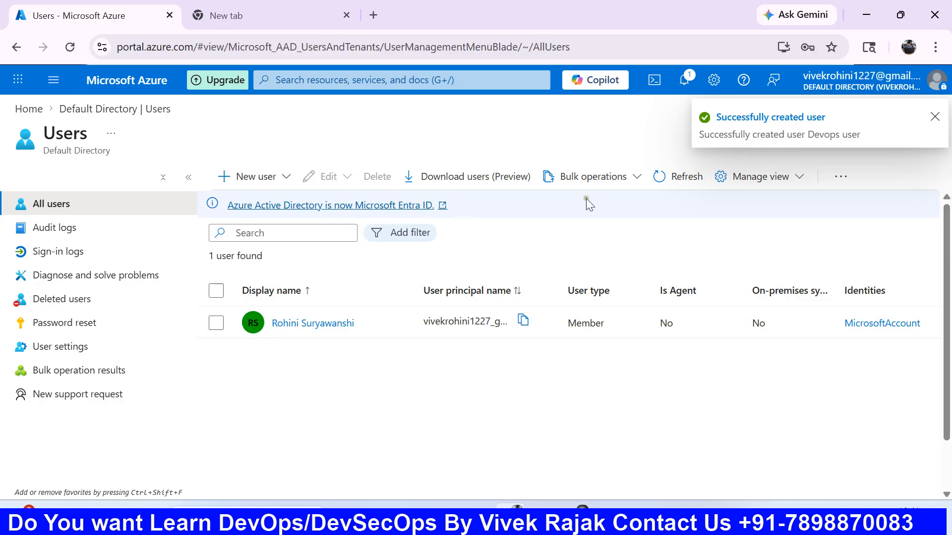
pyautogui.click(665, 179)
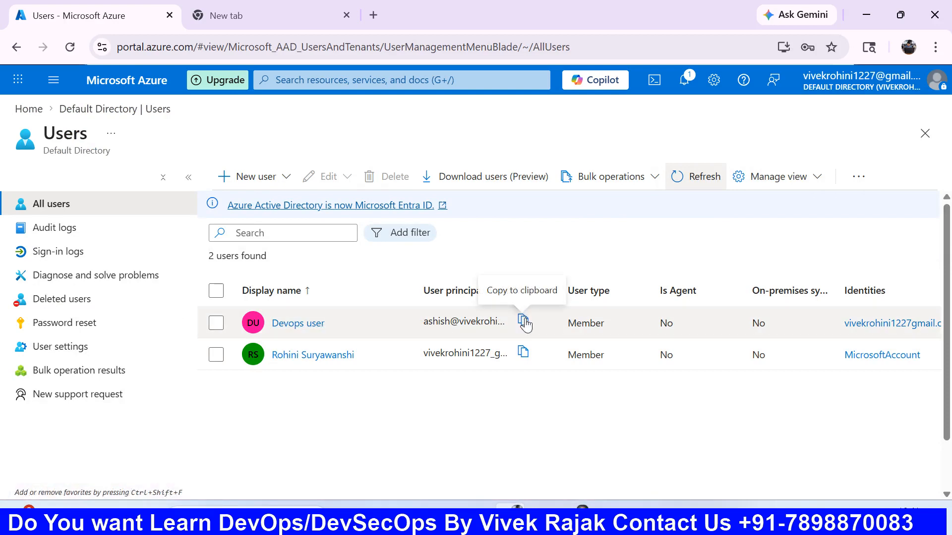
pyautogui.click(524, 322)
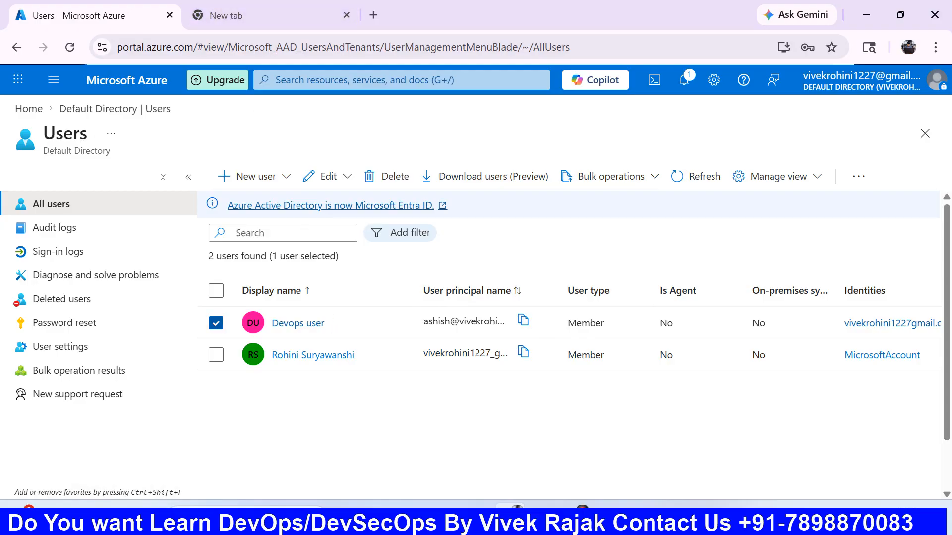
# - Open an Incognito window and go to portal.azure.com
pyautogui.hotkey('ctrl', 'shift', 'n')
pyautogui.write('av')
pyautogui.press('BackSpace')
pyautogui.press('BackSpace')
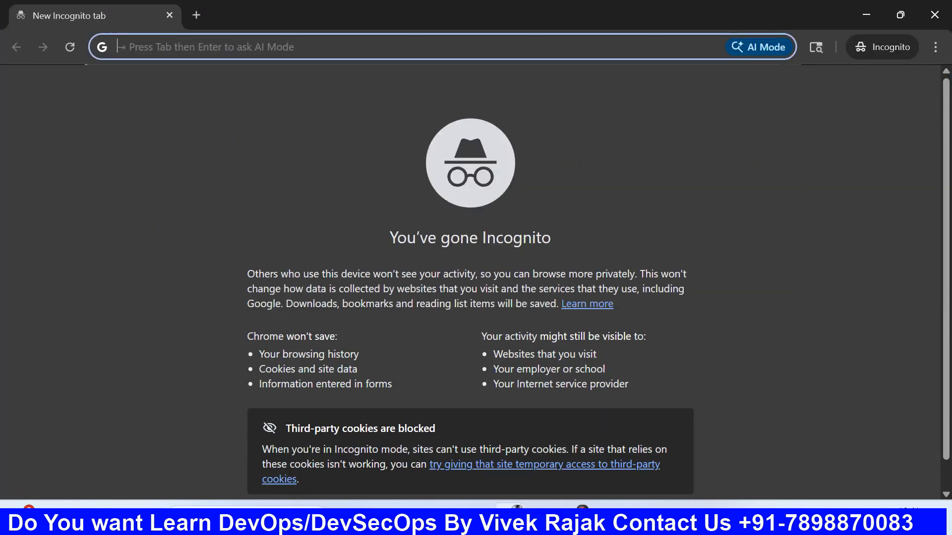
pyautogui.write('port')
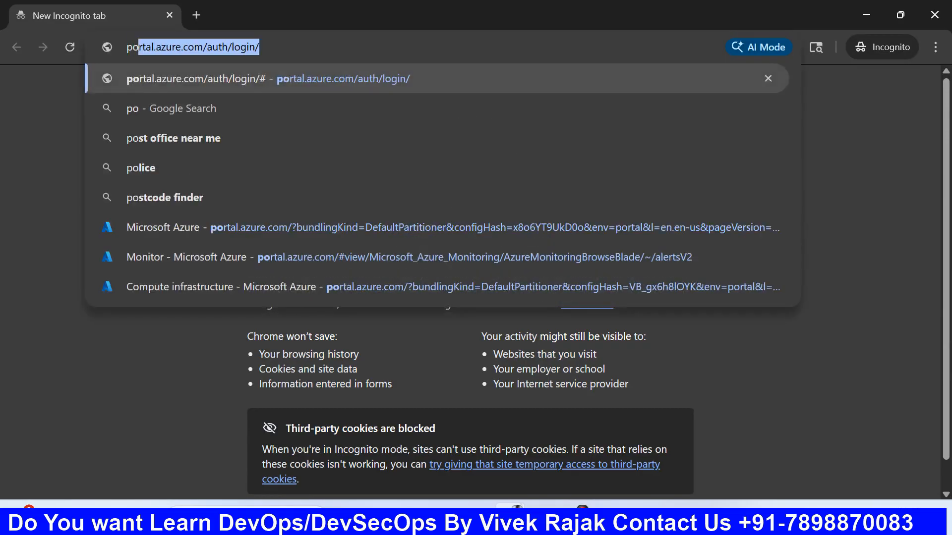
pyautogui.press('BackSpace')
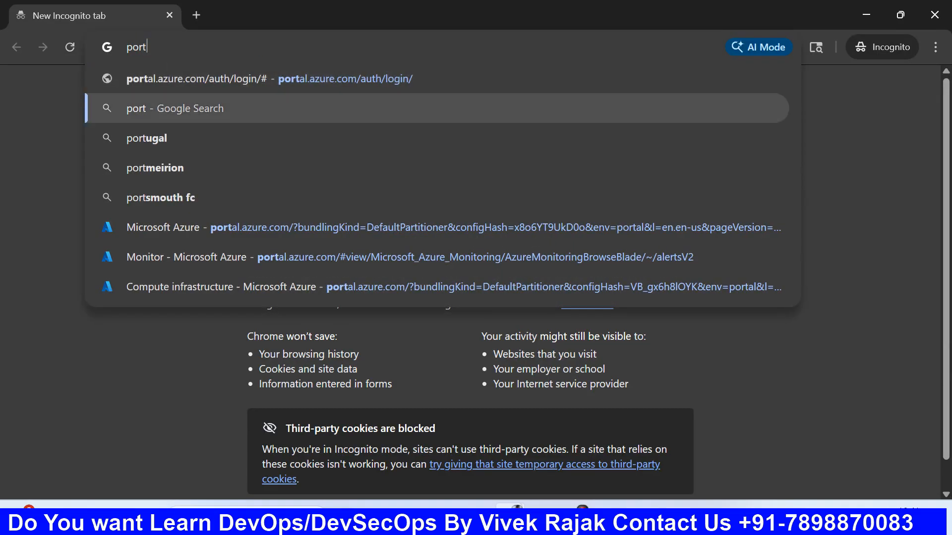
pyautogui.press('BackSpace')
pyautogui.press('BackSpace')
pyautogui.press('BackSpace')
pyautogui.press('BackSpace')
pyautogui.write('po')
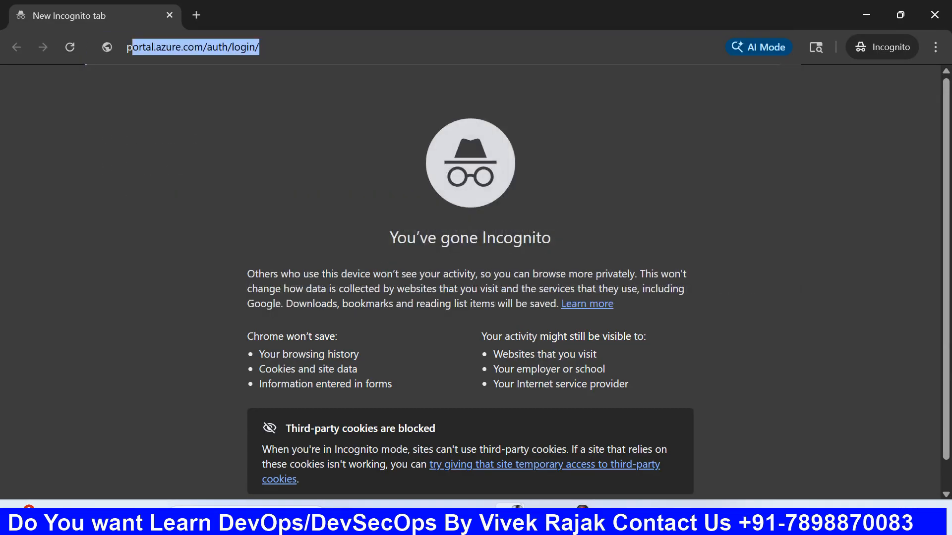
pyautogui.press('End')
pyautogui.press('BackSpace')
pyautogui.press('BackSpace')
pyautogui.press('BackSpace')
pyautogui.press('BackSpace')
pyautogui.press('BackSpace')
pyautogui.press('BackSpace')
pyautogui.press('BackSpace')
pyautogui.press('BackSpace')
pyautogui.press('BackSpace')
pyautogui.press('BackSpace')
pyautogui.press('BackSpace')
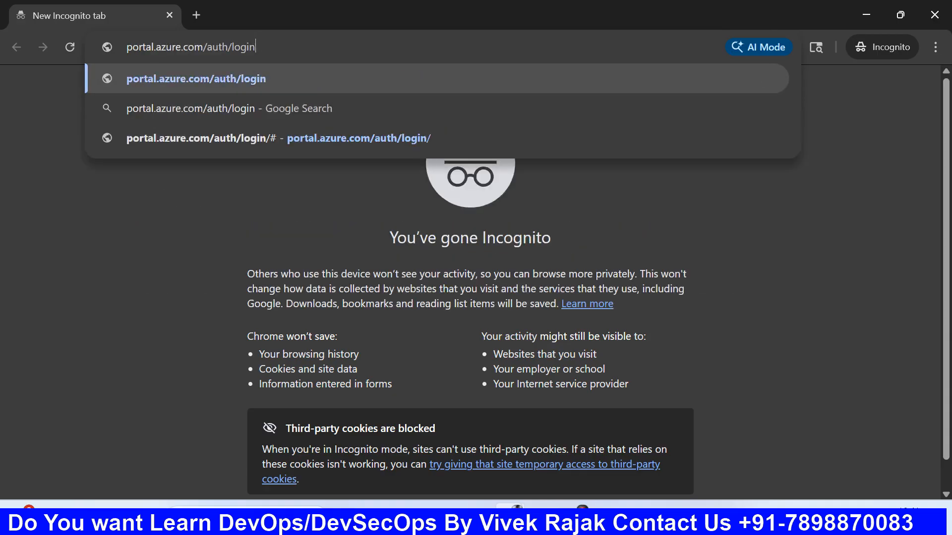
pyautogui.press('Return')
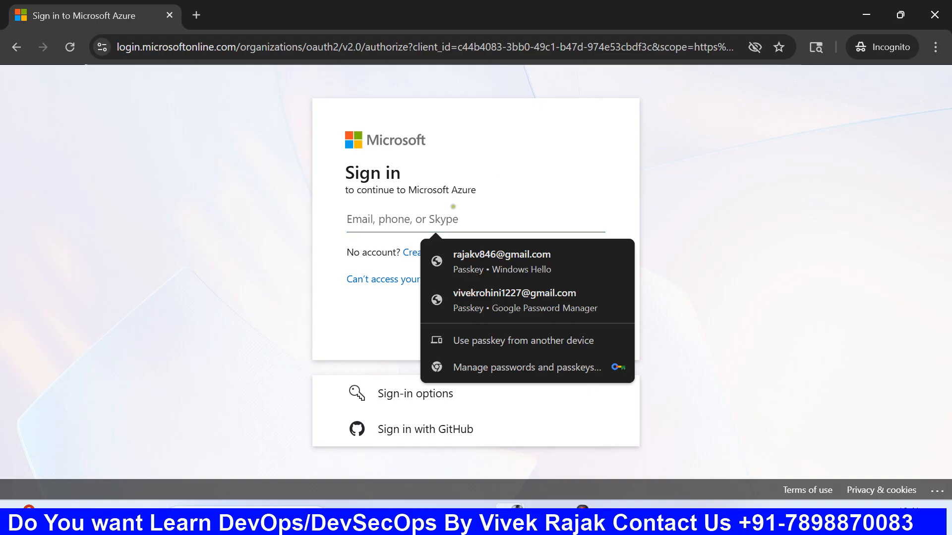
# - Paste the Devops user's email into sign-in, then enter its password and sign in
pyautogui.rightClick(448, 223)
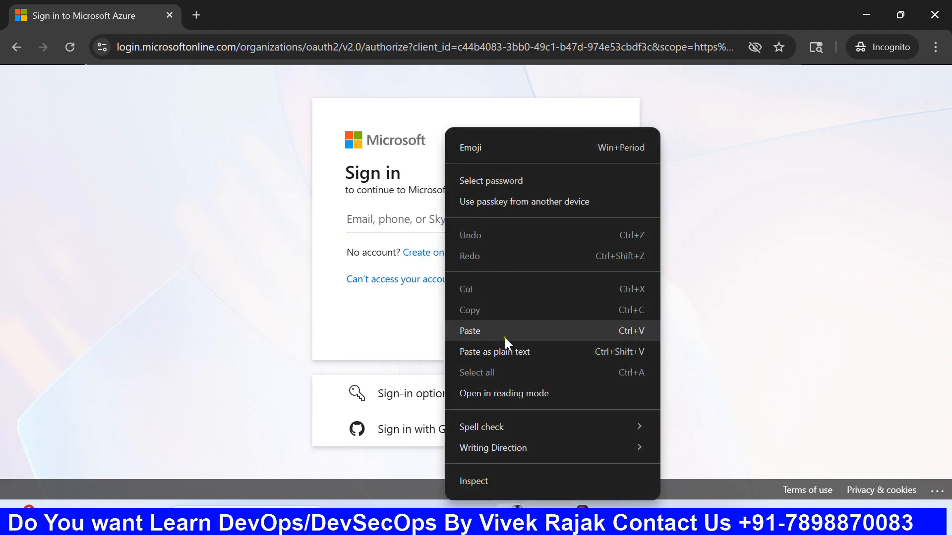
pyautogui.click(503, 331)
pyautogui.click(548, 317)
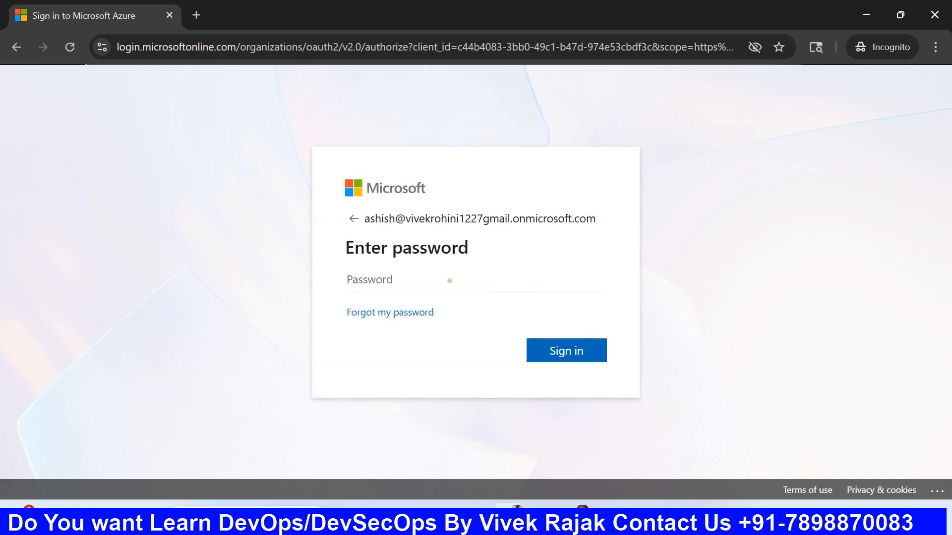
pyautogui.write('••')
pyautogui.click(582, 358)
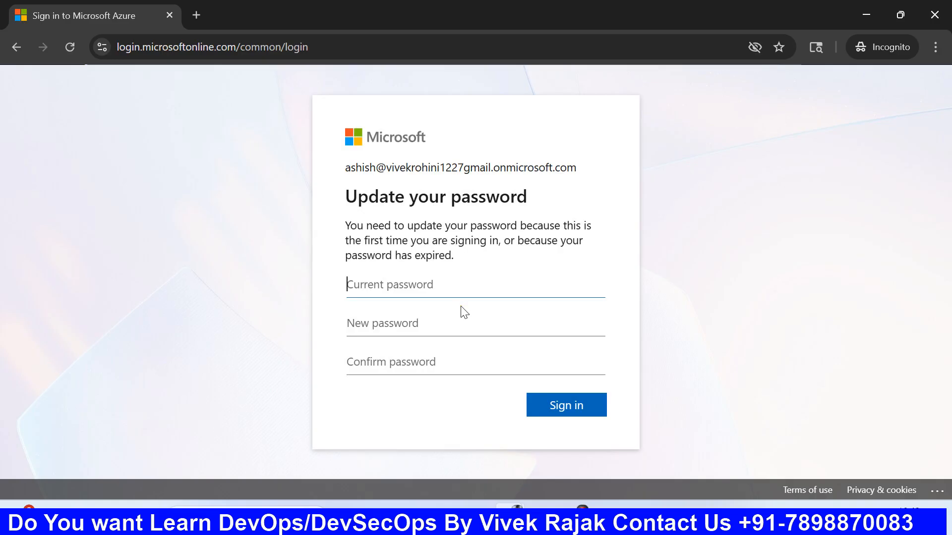
# - Enter the current password, then a new password and its confirmation, and submit
pyautogui.write('••')
pyautogui.press('Tab')
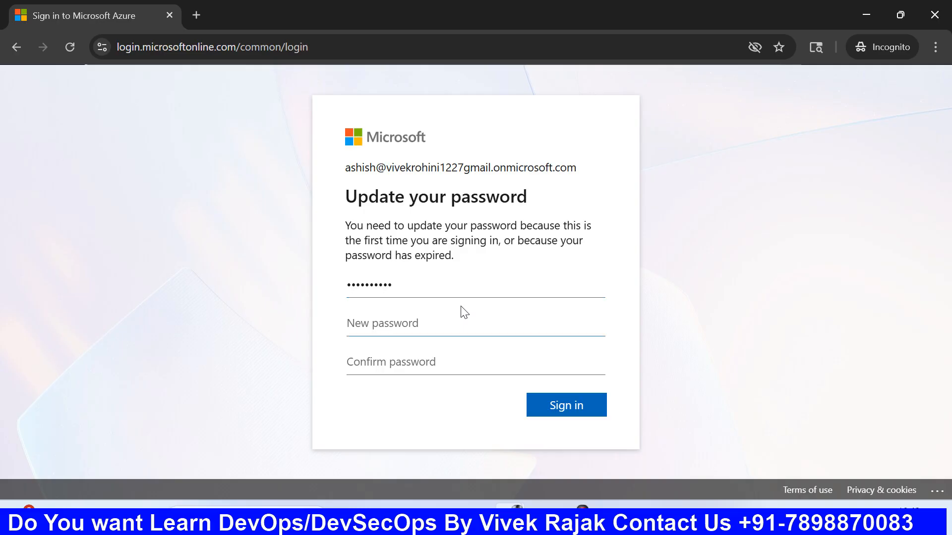
pyautogui.write('••••••••••')
pyautogui.press('Tab')
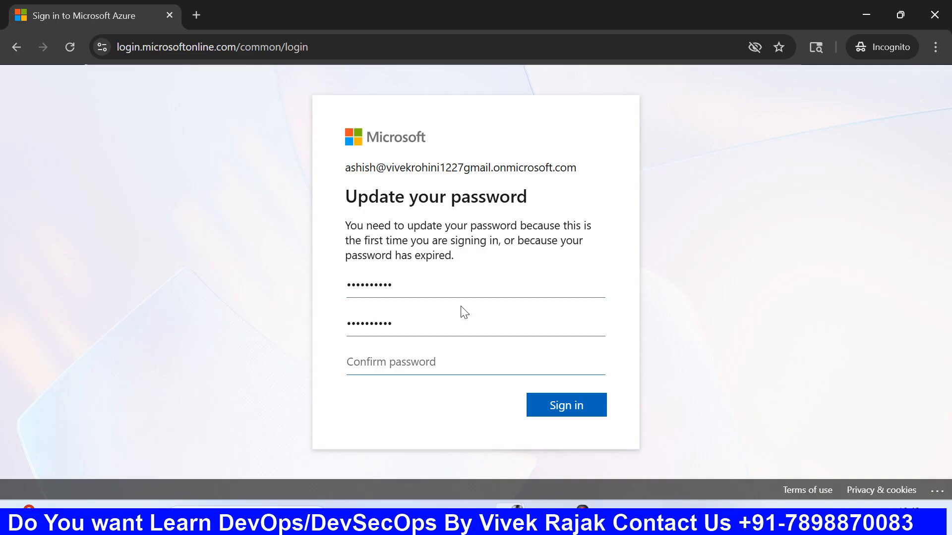
pyautogui.write('•••')
pyautogui.press('Return')
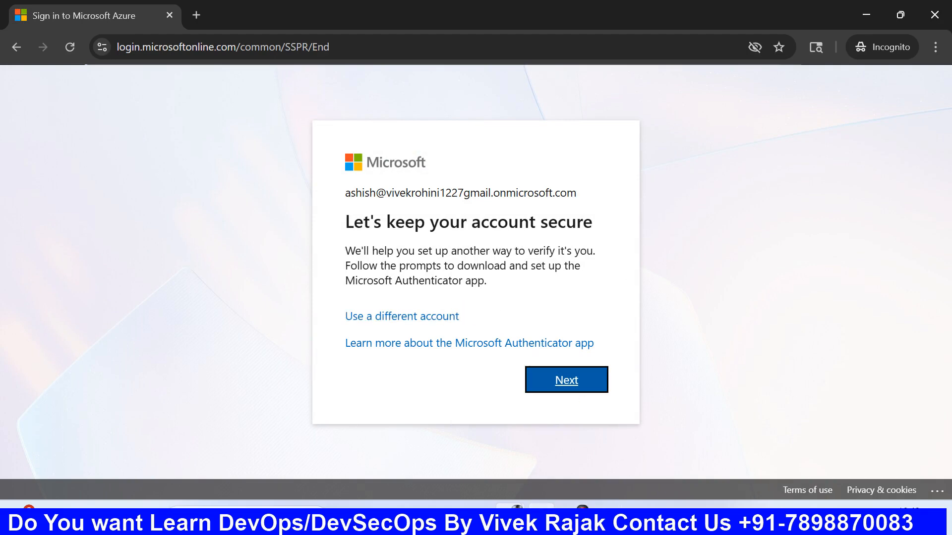
# - In the admin's Users window, check Devops user's Member type and briefly open the New user options
pyautogui.moveTo(517, 511)
pyautogui.click(464, 458)
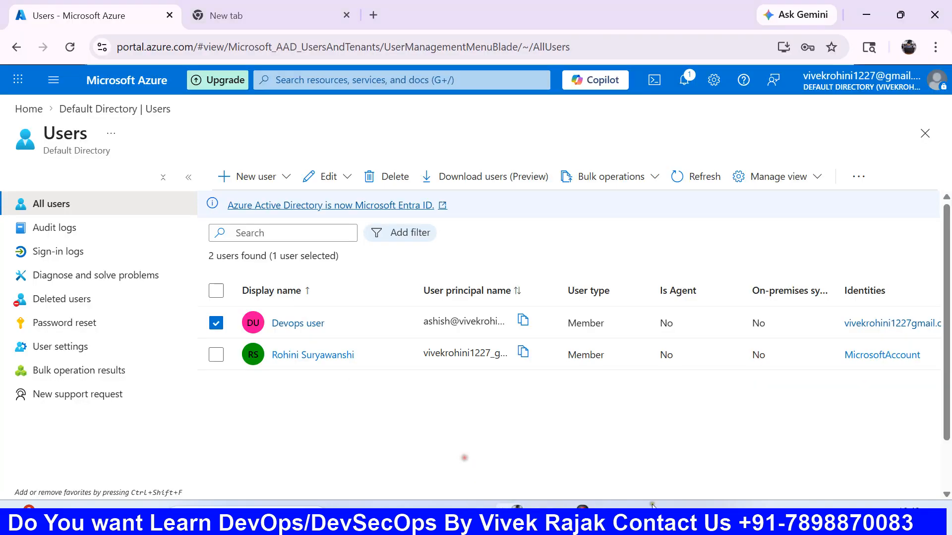
pyautogui.moveTo(566, 323); pyautogui.dragTo(607, 327)
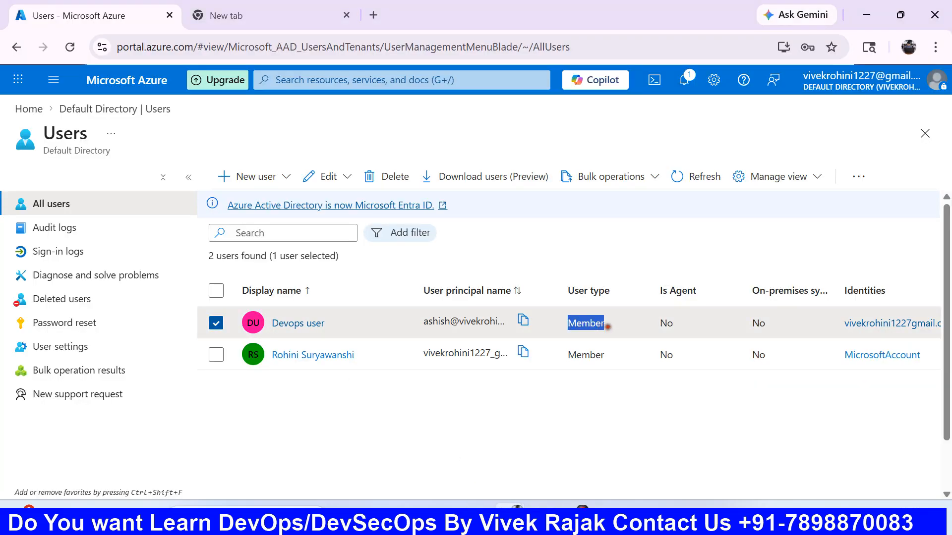
pyautogui.click(605, 325)
pyautogui.click(284, 177)
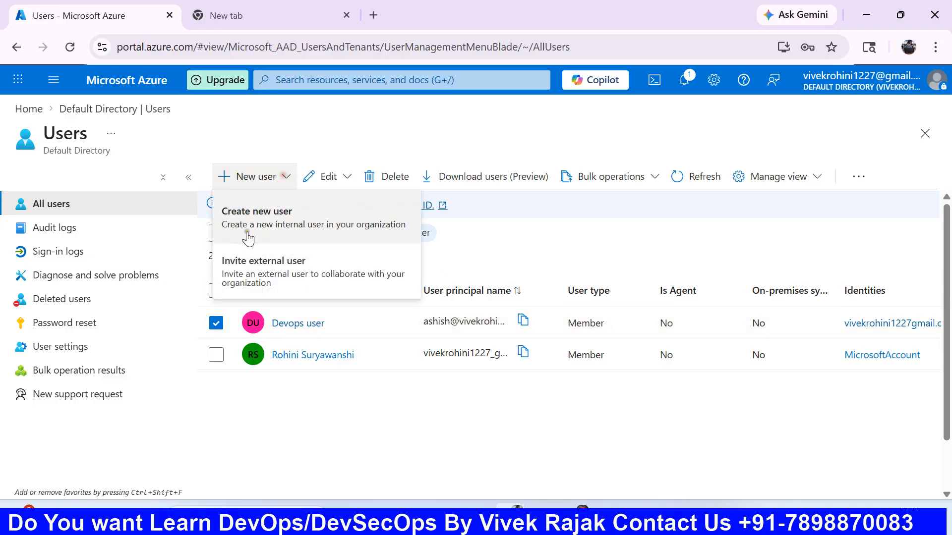
pyautogui.click(413, 397)
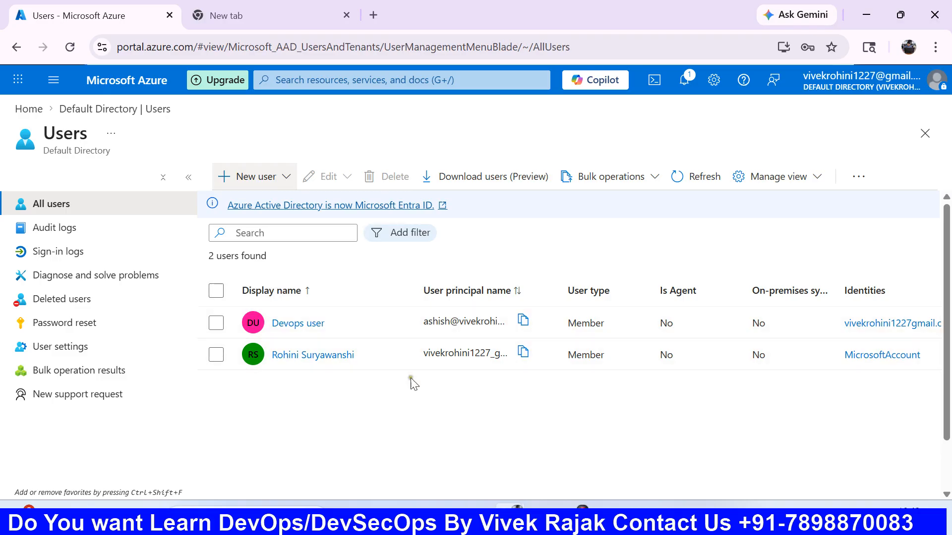
# - Back in the private sign-in window, advance past Install Microsoft Authenticator to the QR code step
pyautogui.moveTo(517, 518)
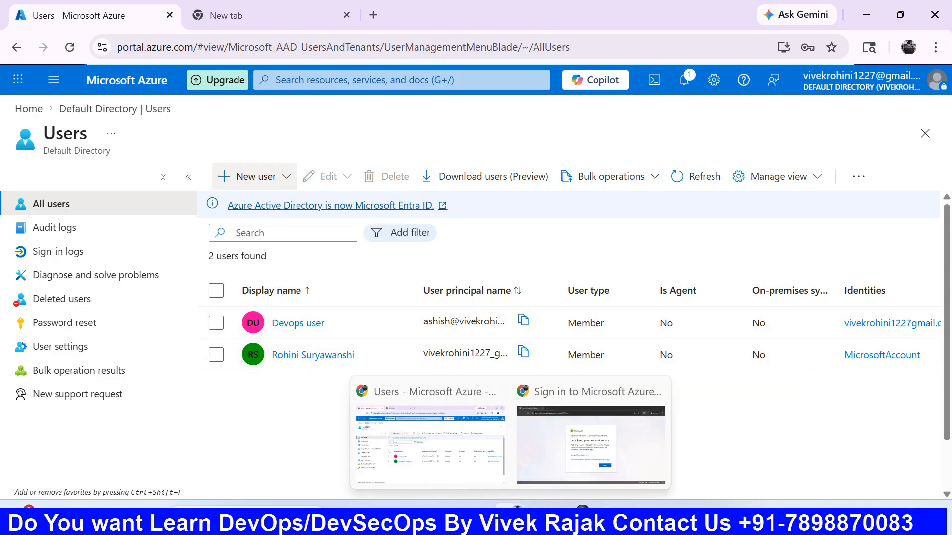
pyautogui.click(561, 469)
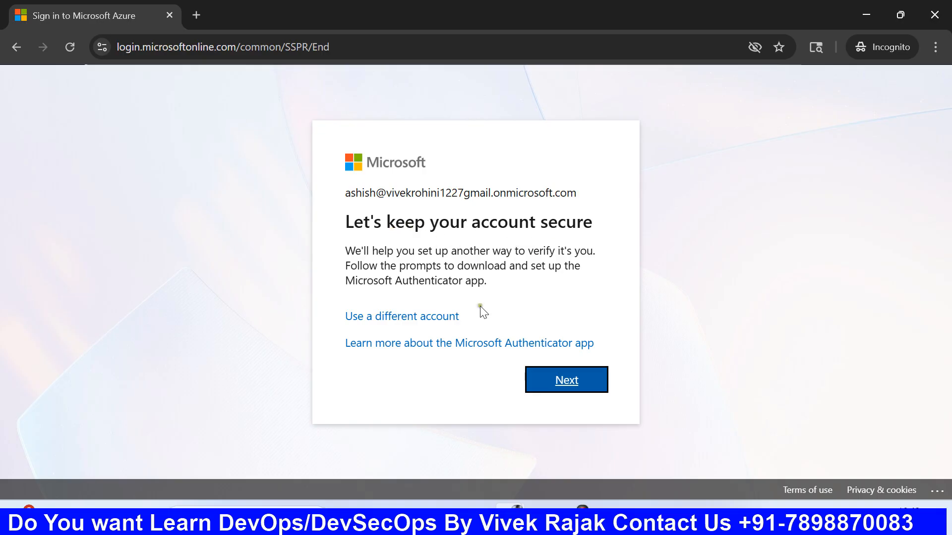
pyautogui.click(561, 386)
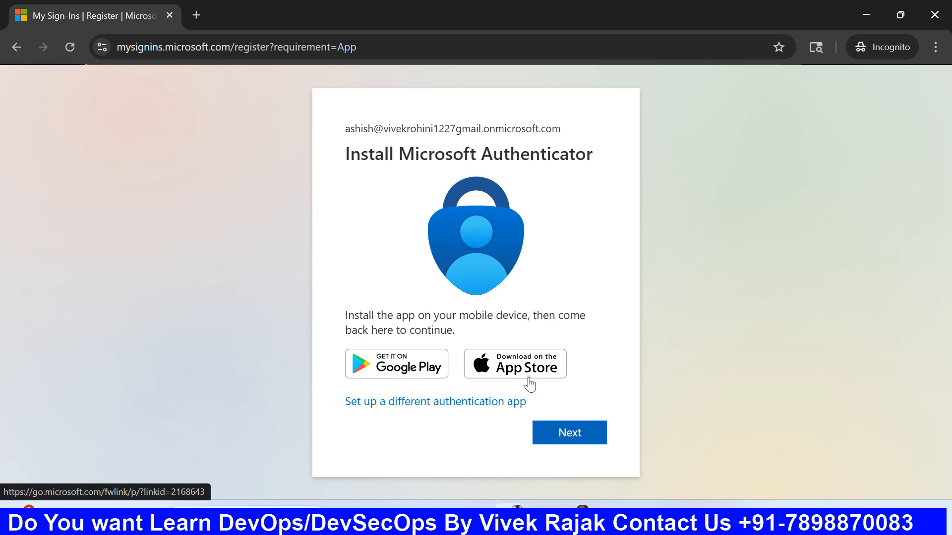
pyautogui.click(577, 436)
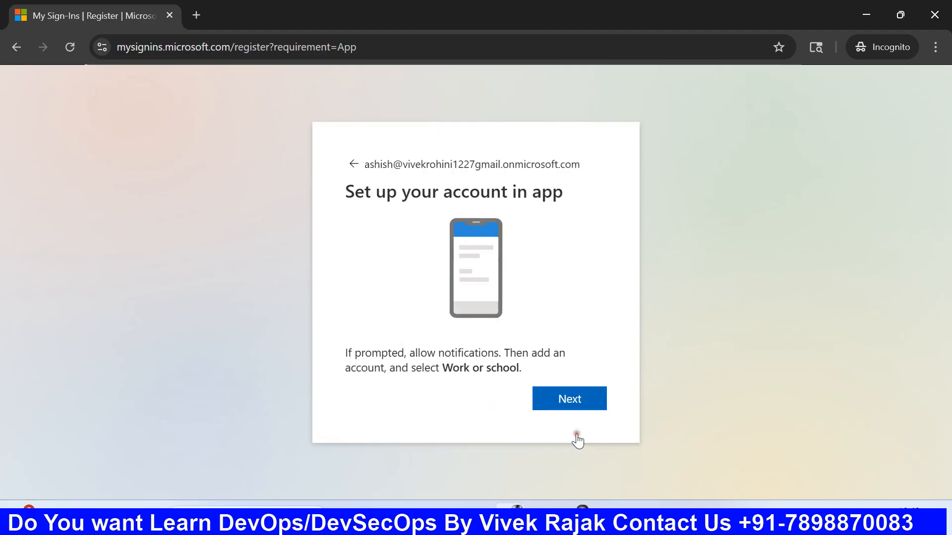
pyautogui.click(563, 404)
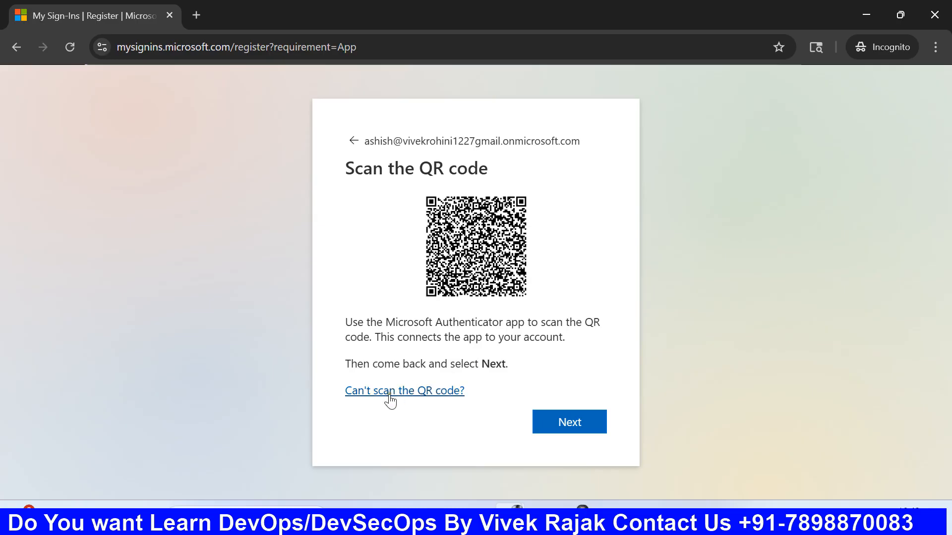
# - Go back and choose to set up a different authentication app instead
pyautogui.click(355, 142)
pyautogui.click(353, 165)
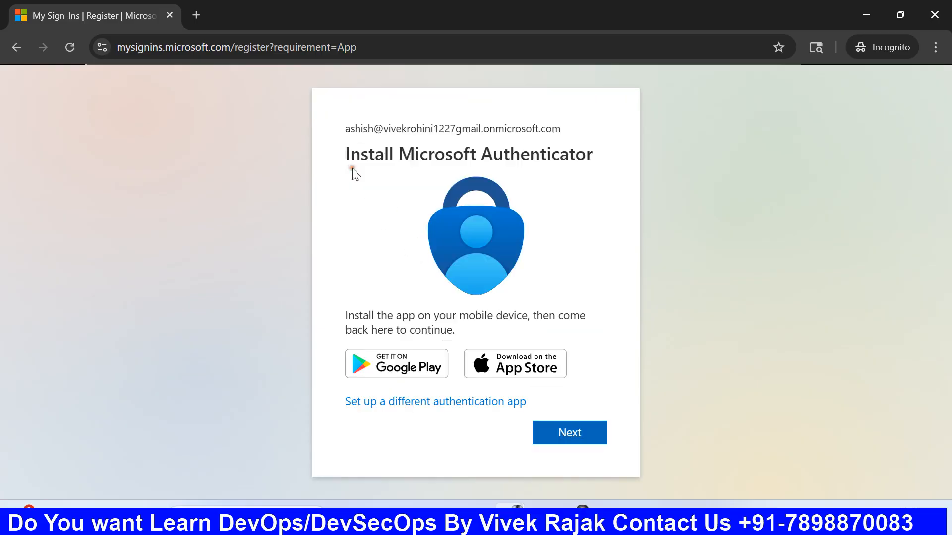
pyautogui.click(431, 400)
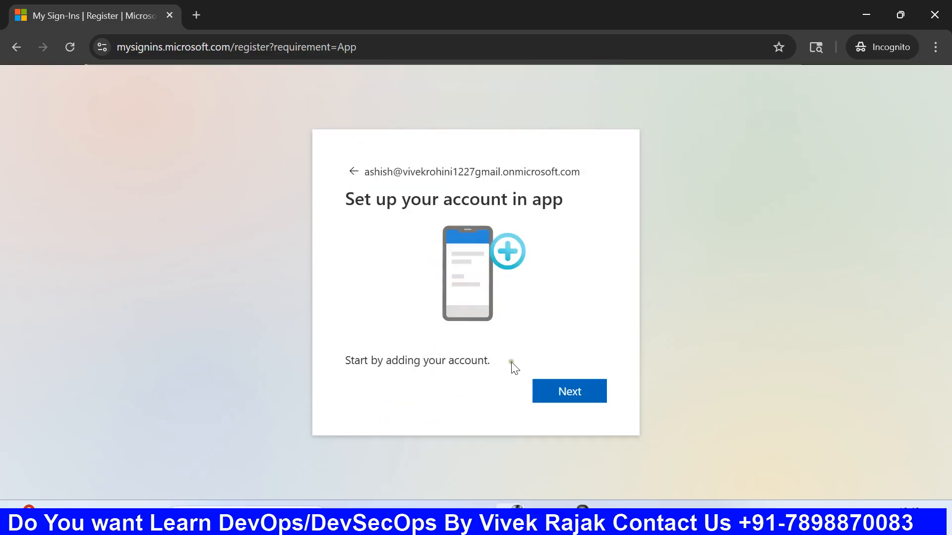
pyautogui.click(570, 390)
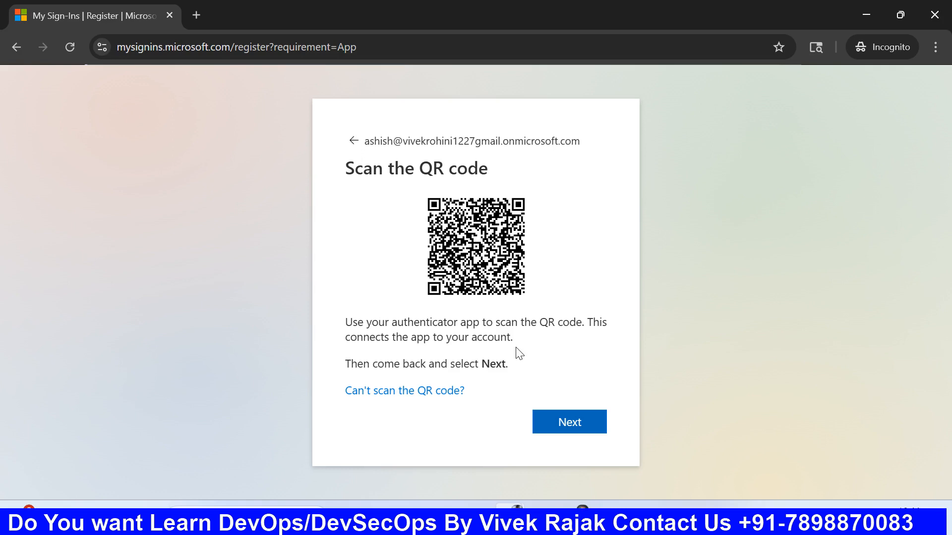
# - After scanning the QR code, enter the app's verification code and finish registering the authenticator
pyautogui.click(570, 426)
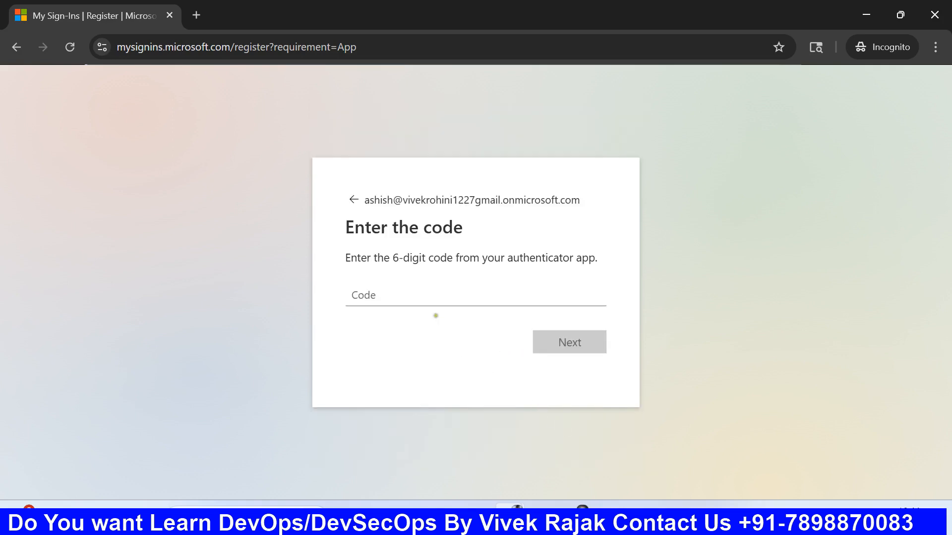
pyautogui.click(426, 294)
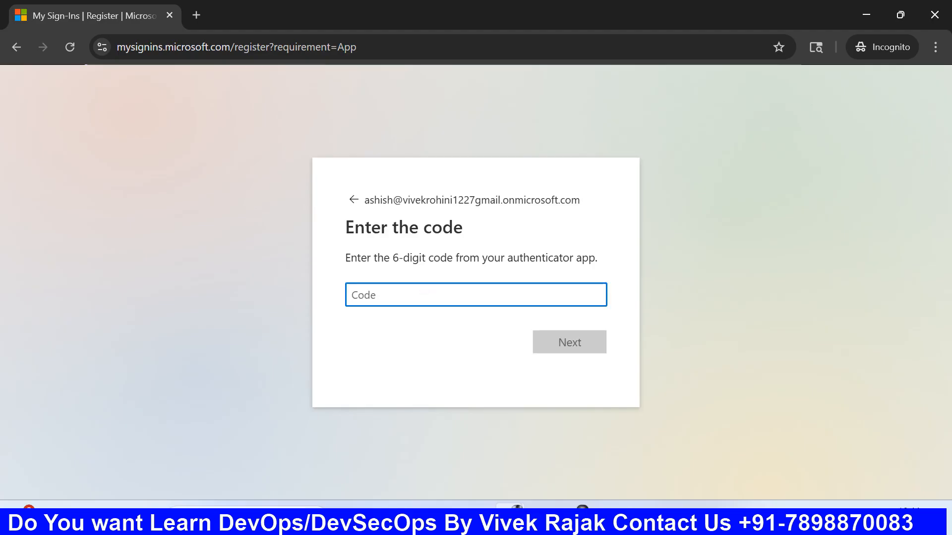
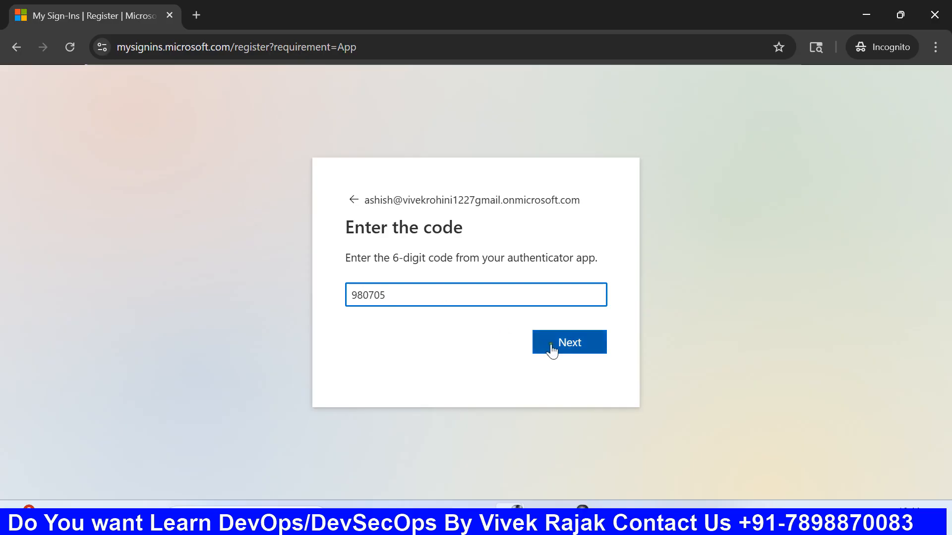
pyautogui.click(592, 348)
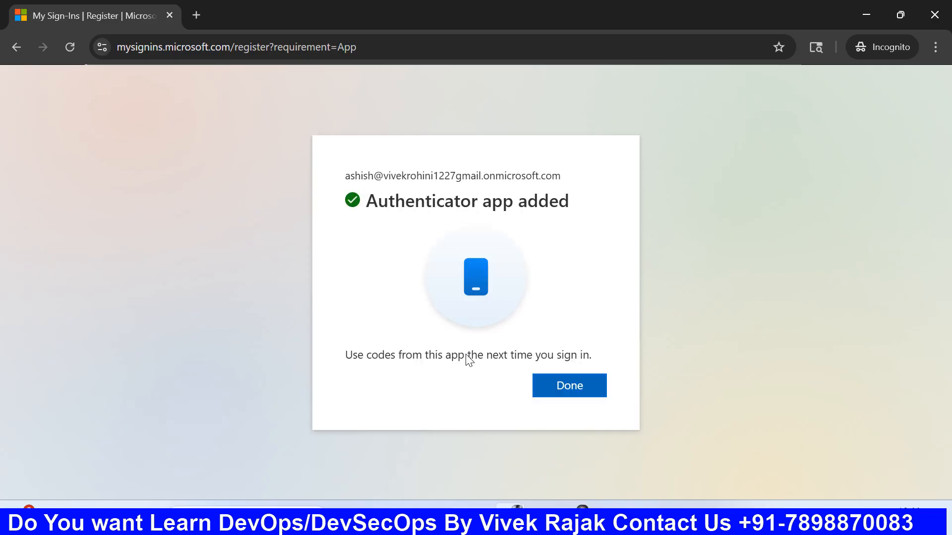
pyautogui.click(573, 386)
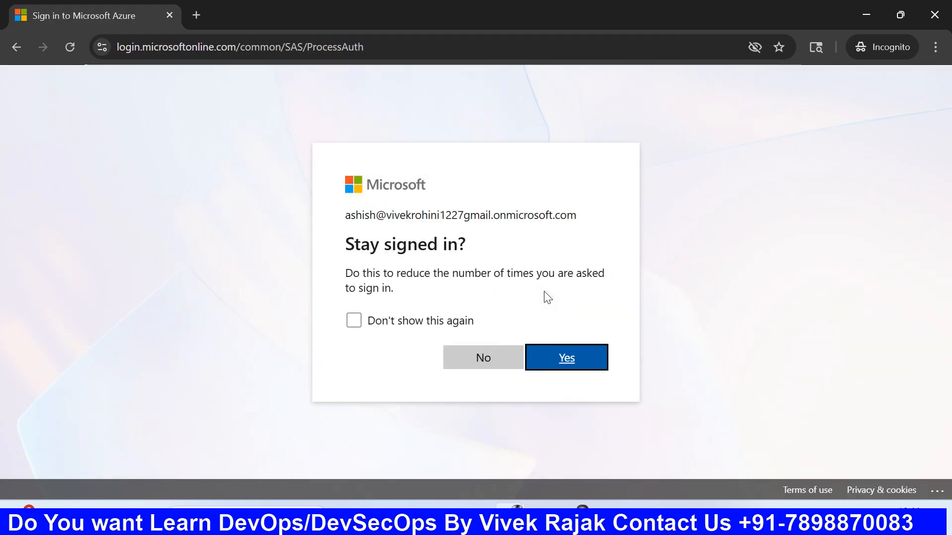
pyautogui.click(497, 362)
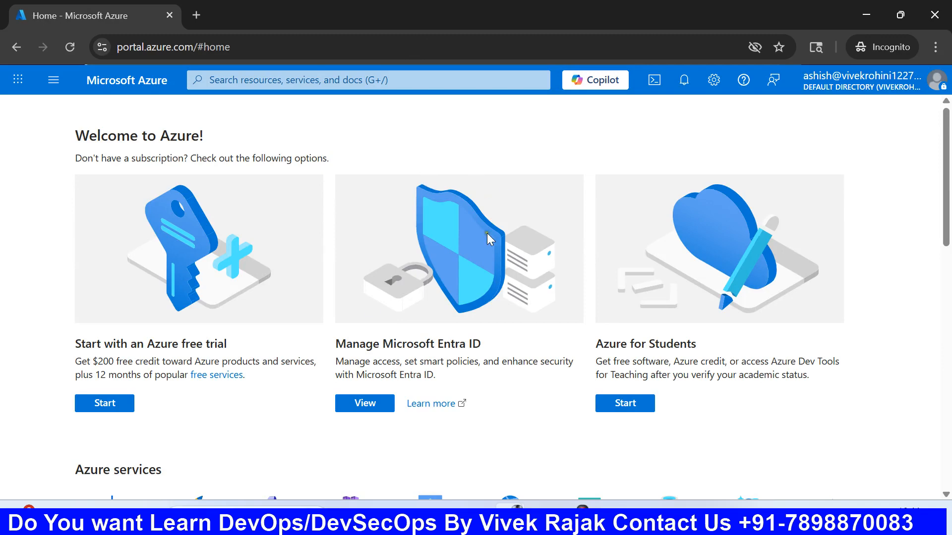
pyautogui.scroll(-2, 166, 397)
pyautogui.scroll(-2, 169, 392)
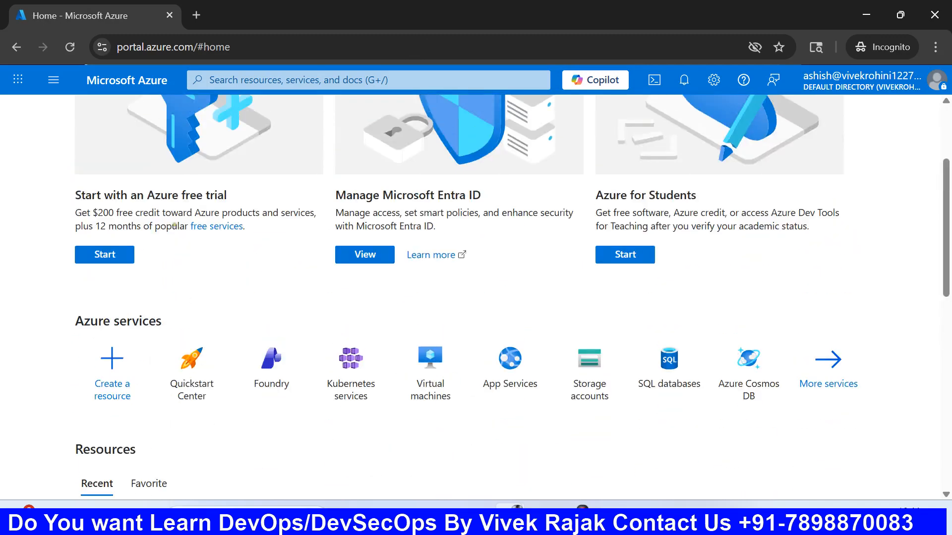
pyautogui.scroll(-2, 590, 392)
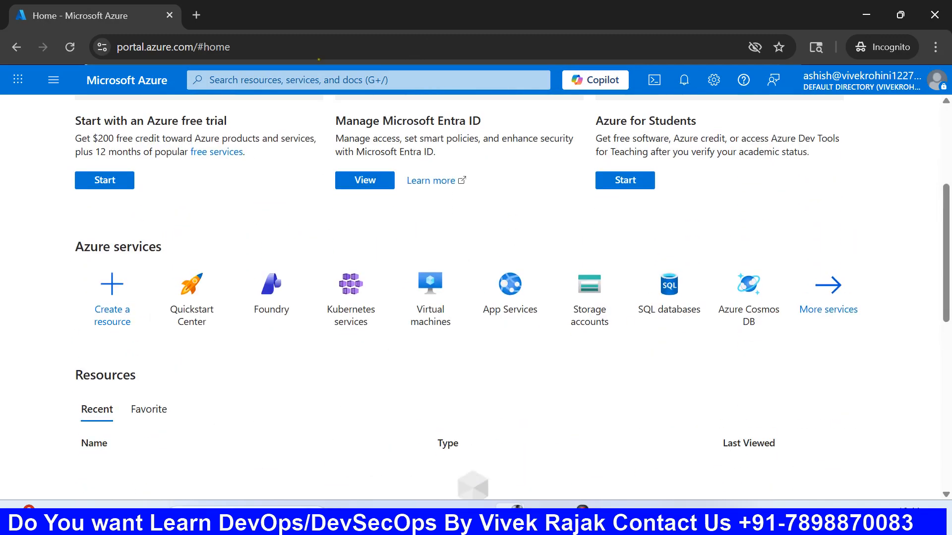
pyautogui.click(323, 80)
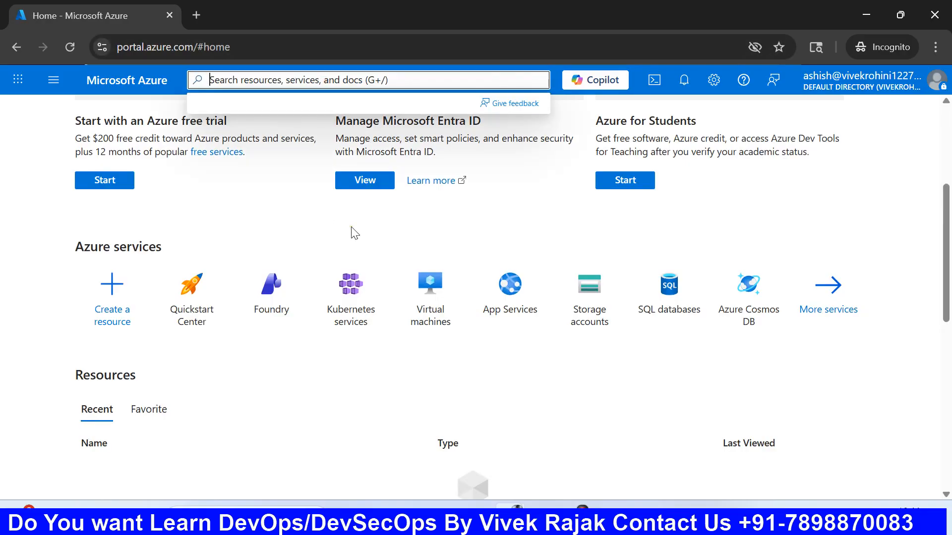
pyautogui.write('virtu')
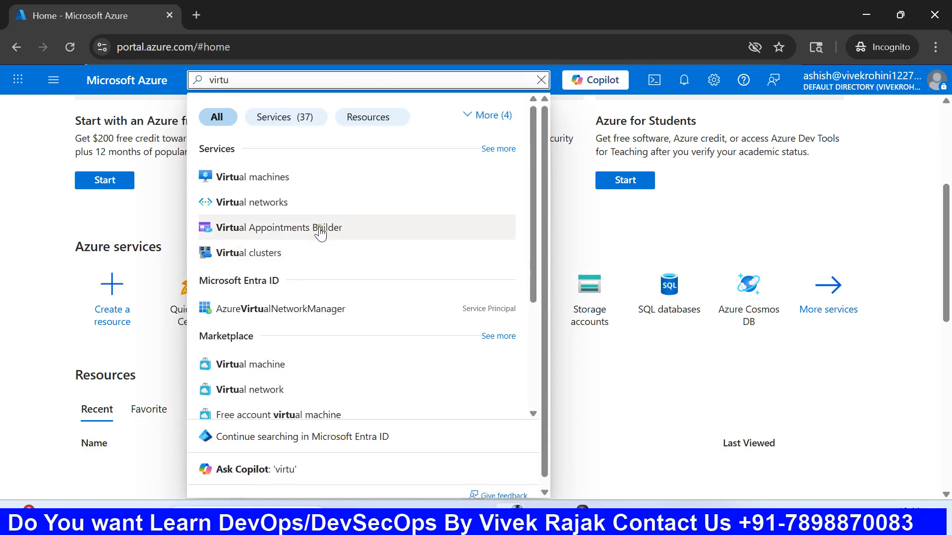
pyautogui.click(293, 180)
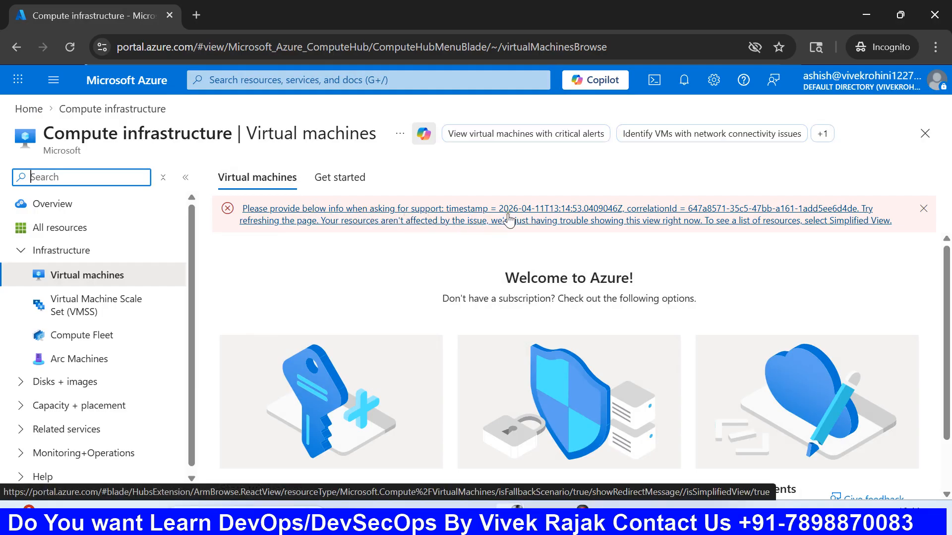
pyautogui.scroll(-1, 507, 338)
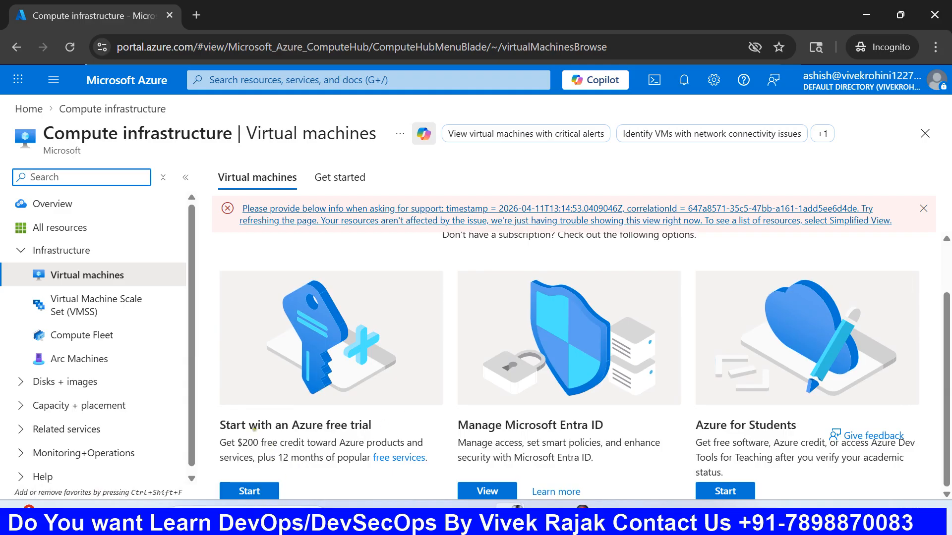
pyautogui.moveTo(237, 424); pyautogui.dragTo(410, 428)
pyautogui.click(384, 434)
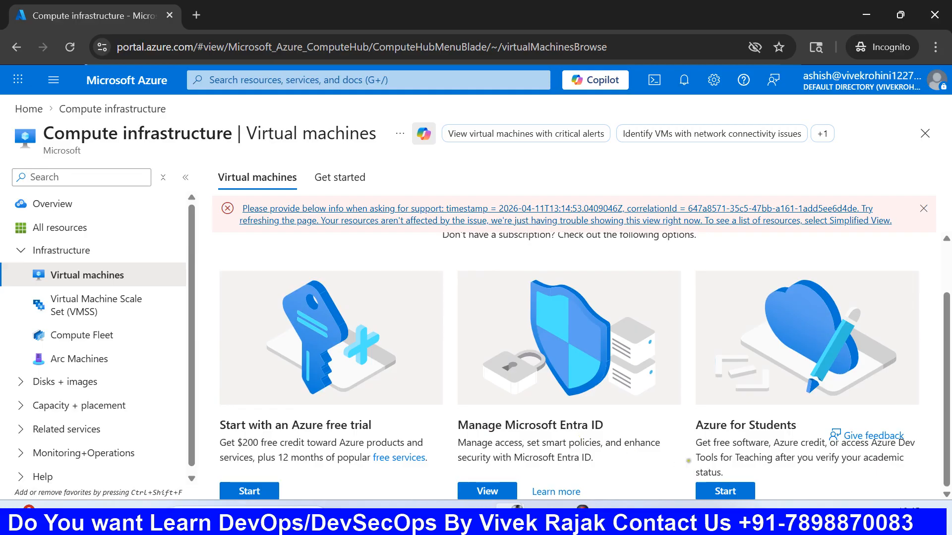
pyautogui.scroll(2, 545, 384)
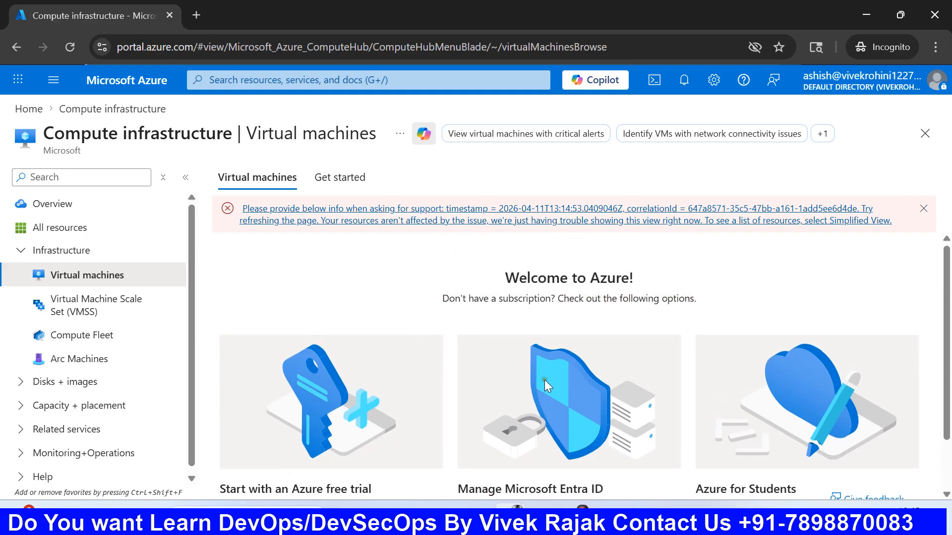
pyautogui.click(923, 134)
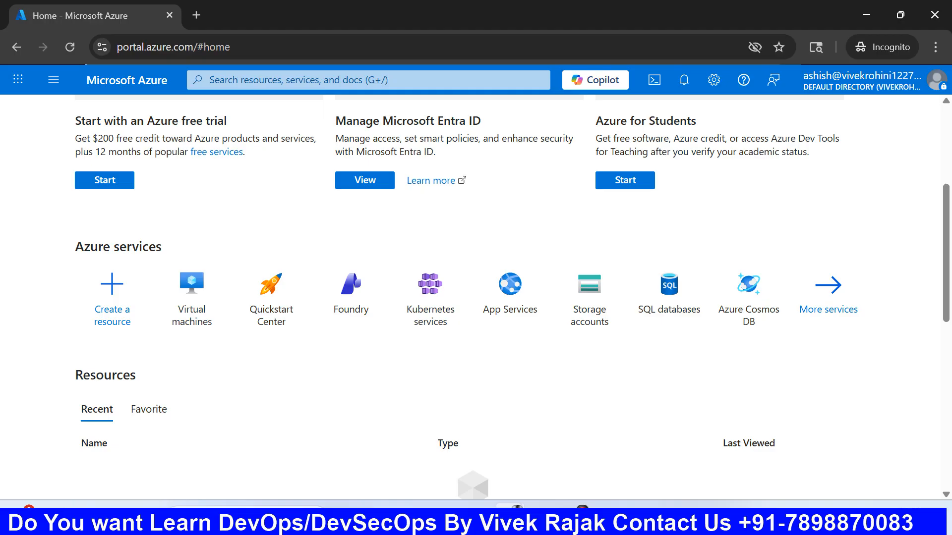
# - Minimize the incognito window and open the Invite external user form at the Email field
pyautogui.click(876, 20)
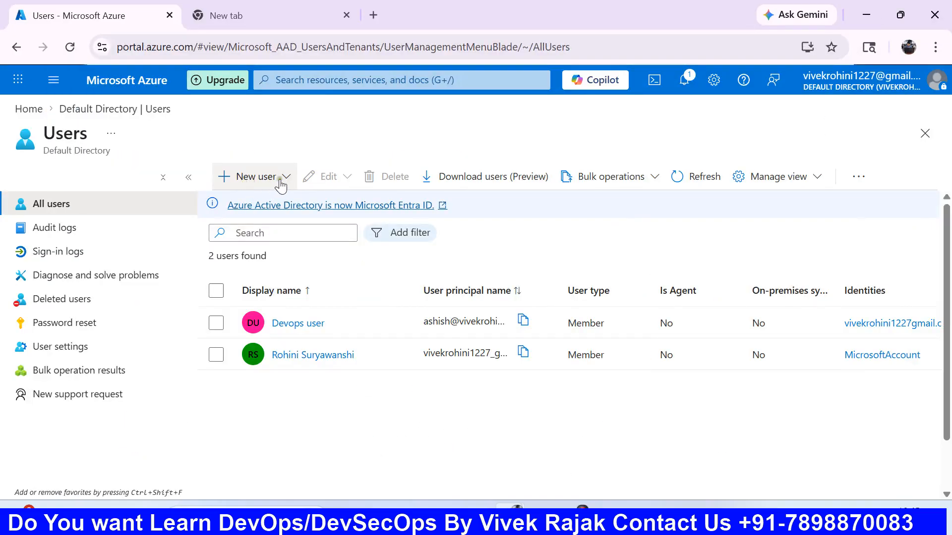
pyautogui.click(281, 182)
pyautogui.click(267, 280)
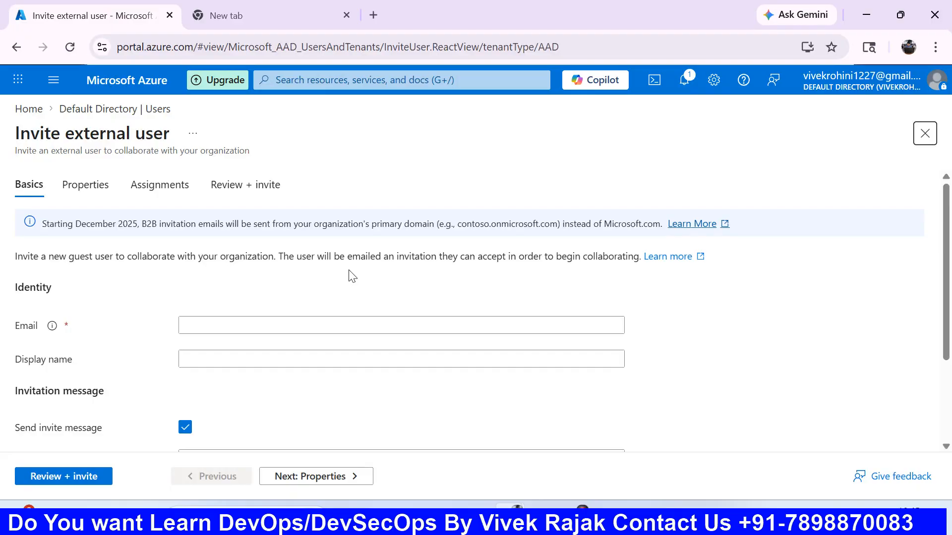
pyautogui.scroll(-2, 323, 255)
pyautogui.click(255, 257)
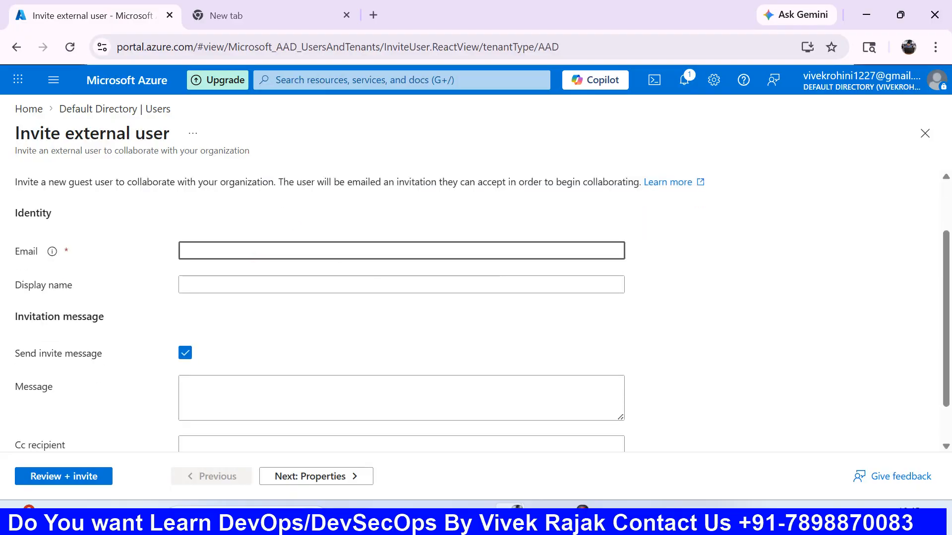
# - Open a new Chrome window under a different profile from the profile menu
pyautogui.click(909, 47)
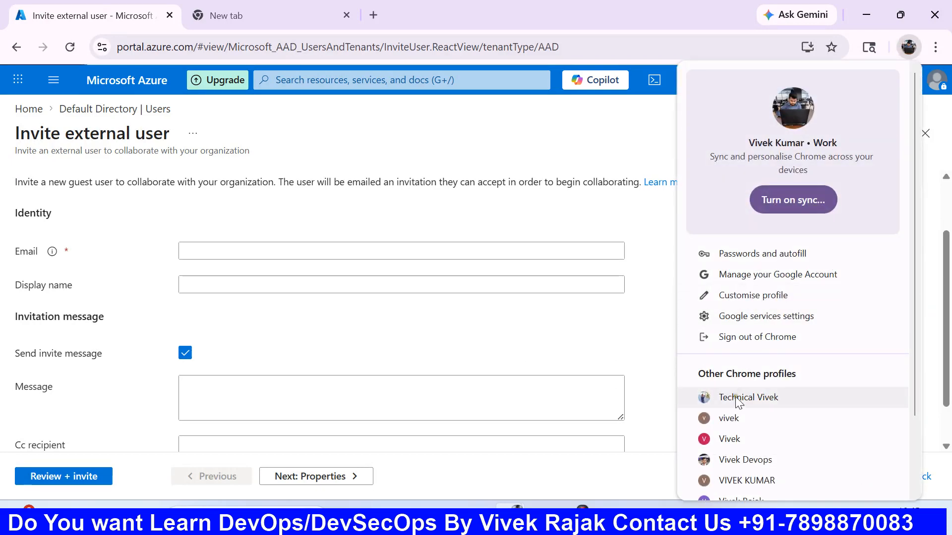
pyautogui.click(729, 439)
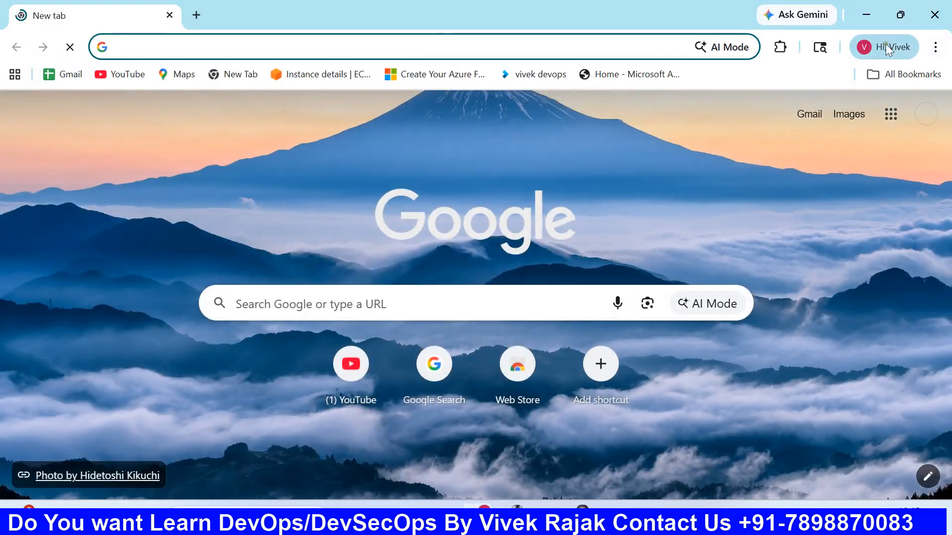
pyautogui.click(885, 45)
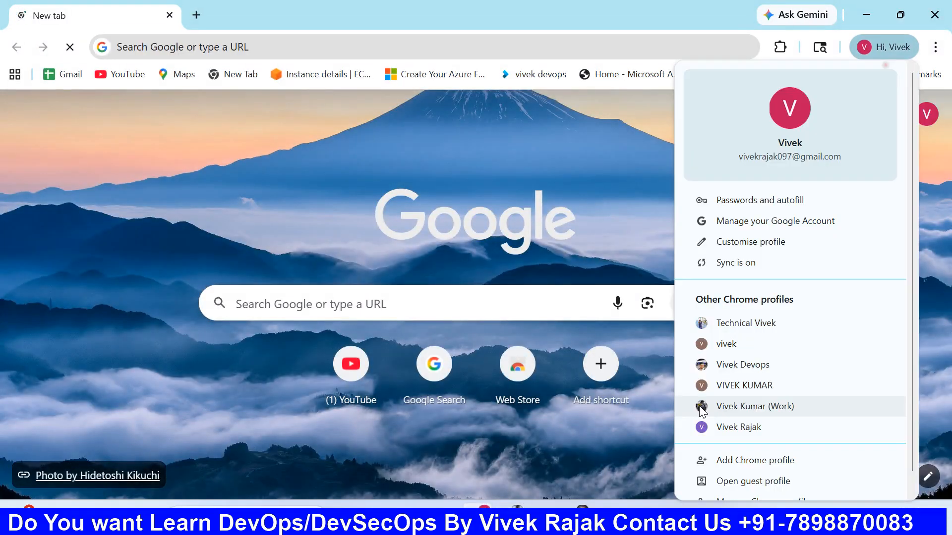
pyautogui.click(741, 344)
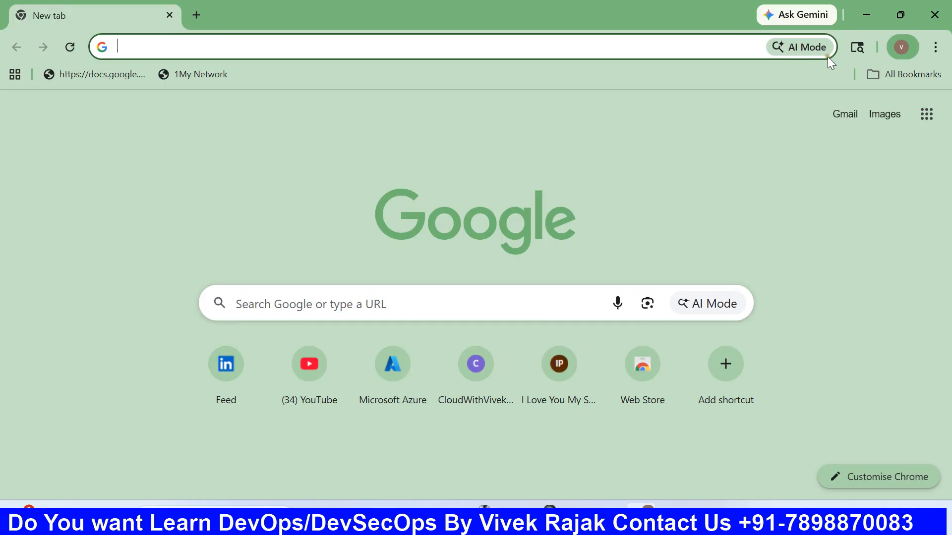
# - Dismiss the profile menu and close the incognito Devops-user Azure window
pyautogui.click(915, 45)
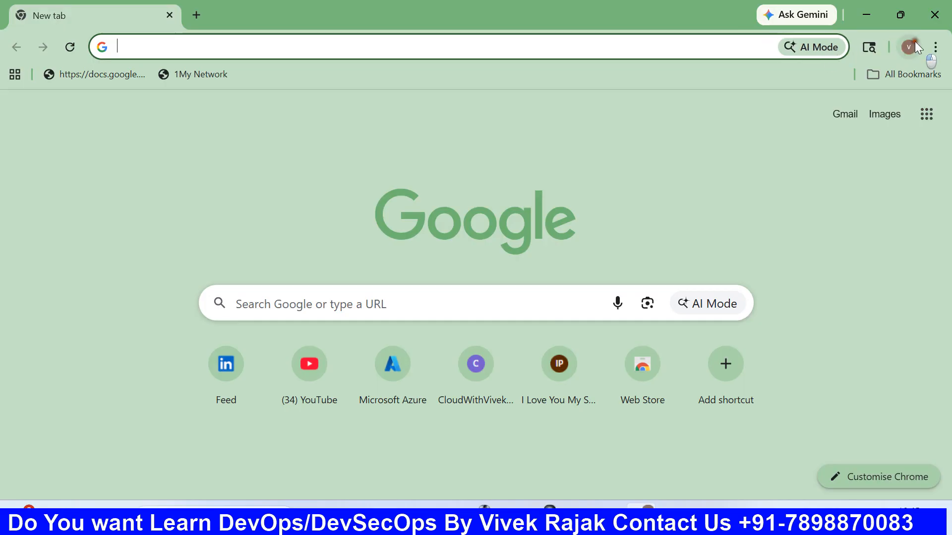
pyautogui.click(911, 44)
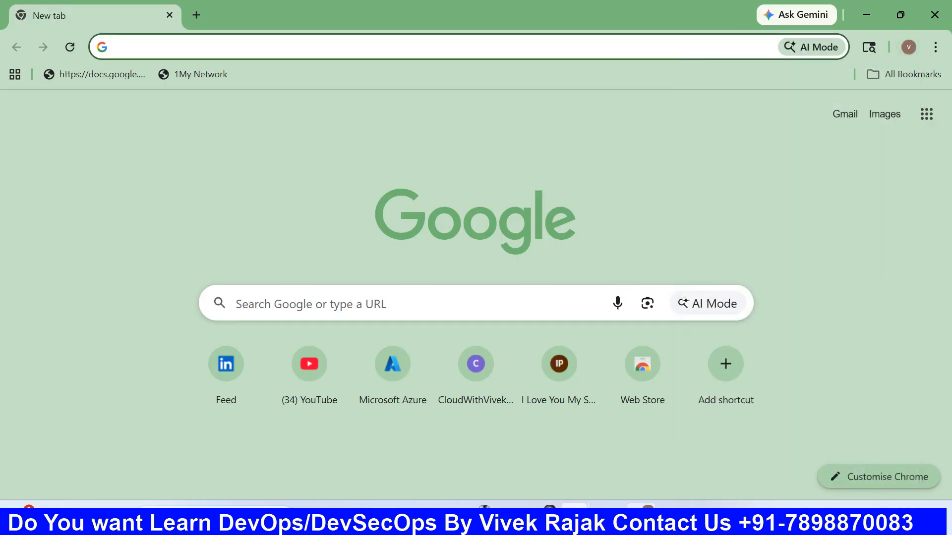
pyautogui.moveTo(483, 515)
pyautogui.click(542, 466)
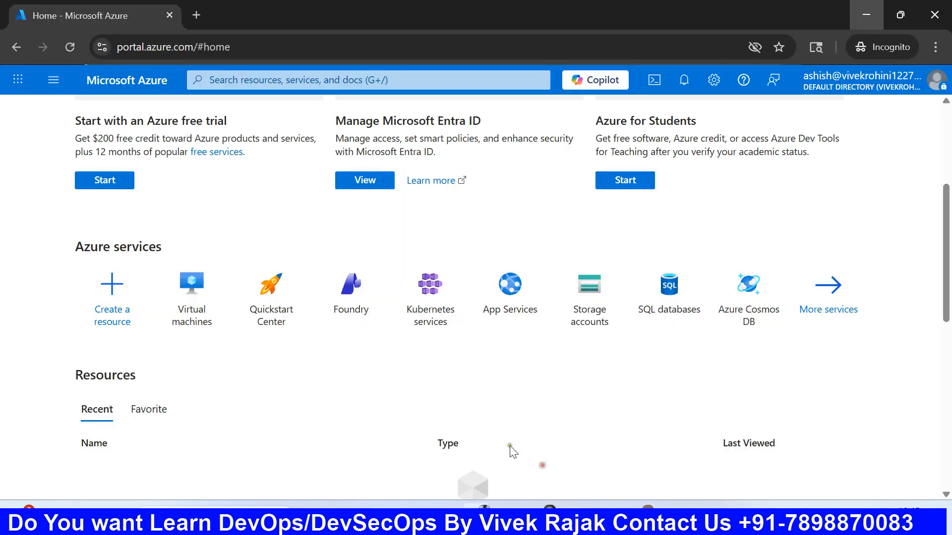
pyautogui.click(932, 17)
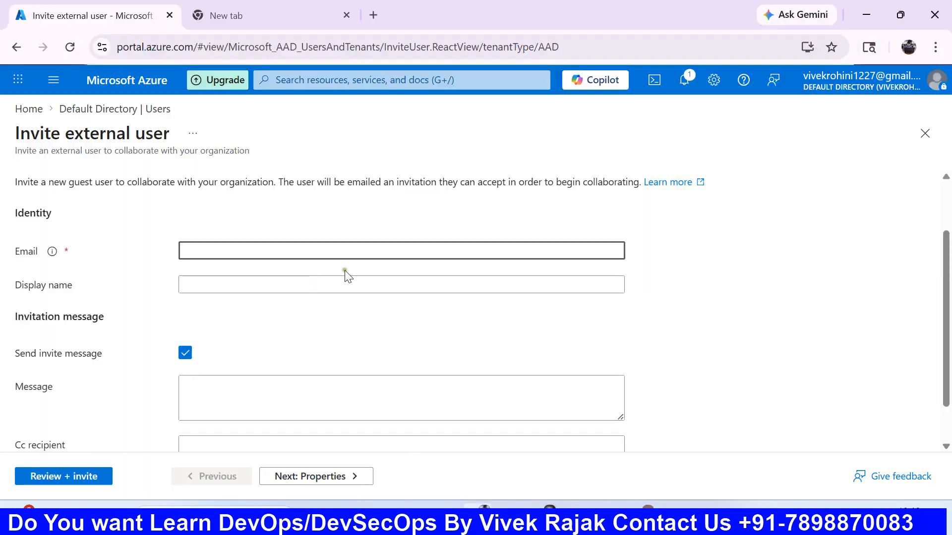
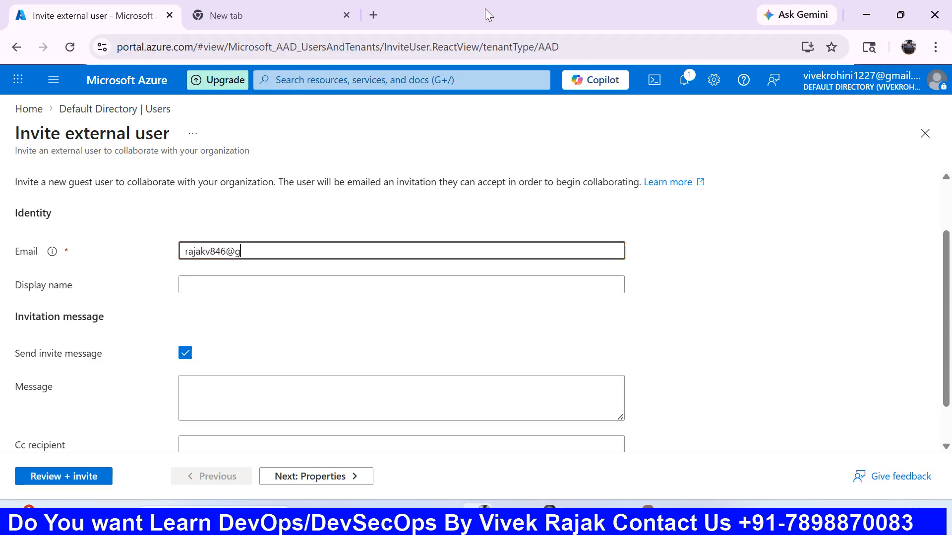
# - Enter the guest's email address and display name on the invite form
pyautogui.click(278, 283)
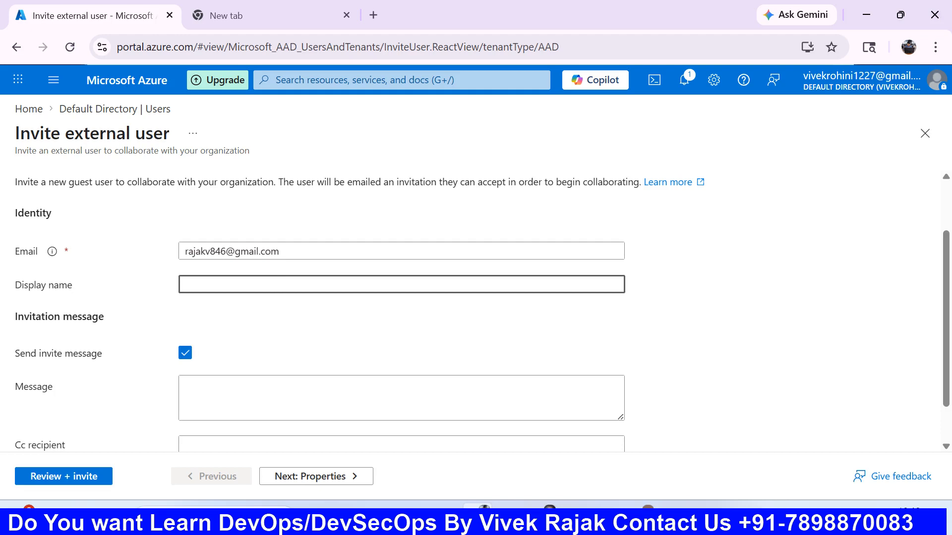
pyautogui.write('Vivek User')
# - Toggle Send invite message on and off, leaving it unchecked
pyautogui.scroll(-1, 293, 286)
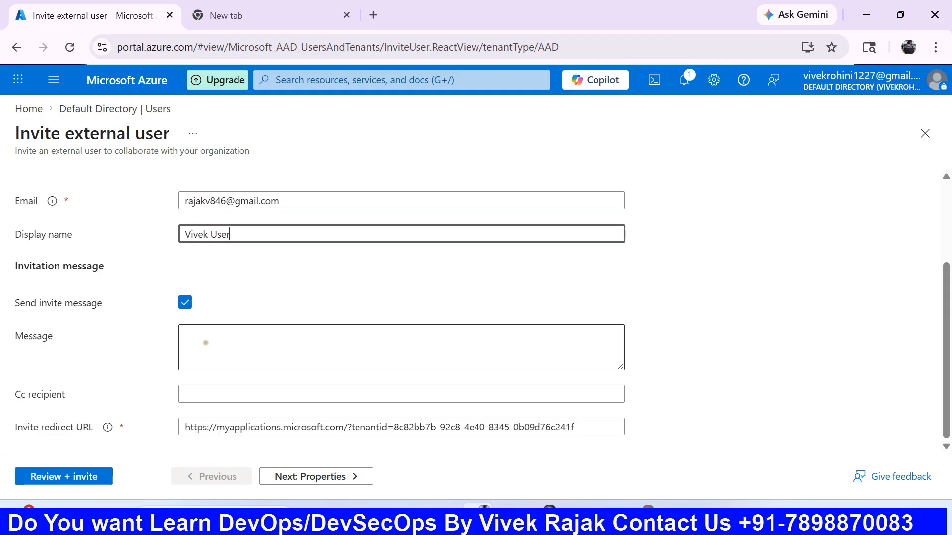
pyautogui.click(183, 303)
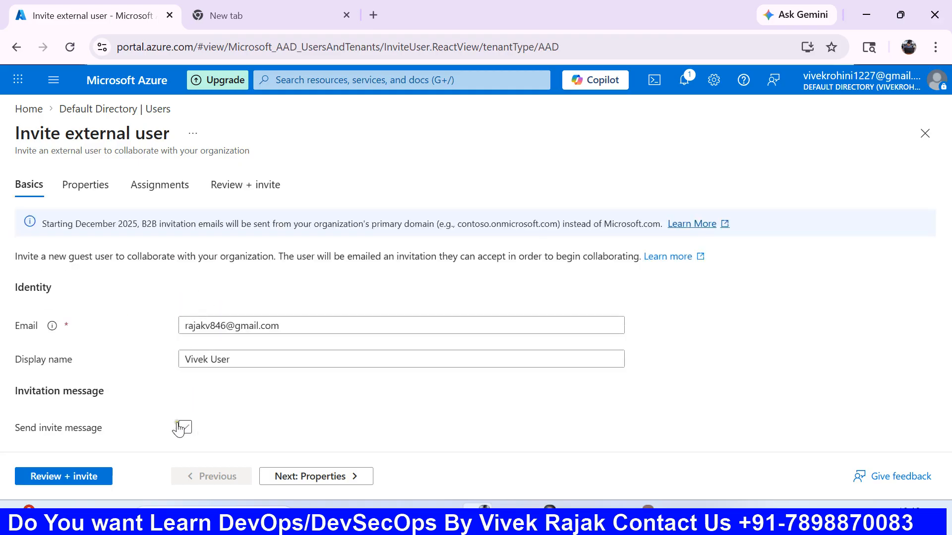
pyautogui.click(185, 427)
pyautogui.scroll(-1, 231, 383)
pyautogui.scroll(-1, 231, 383)
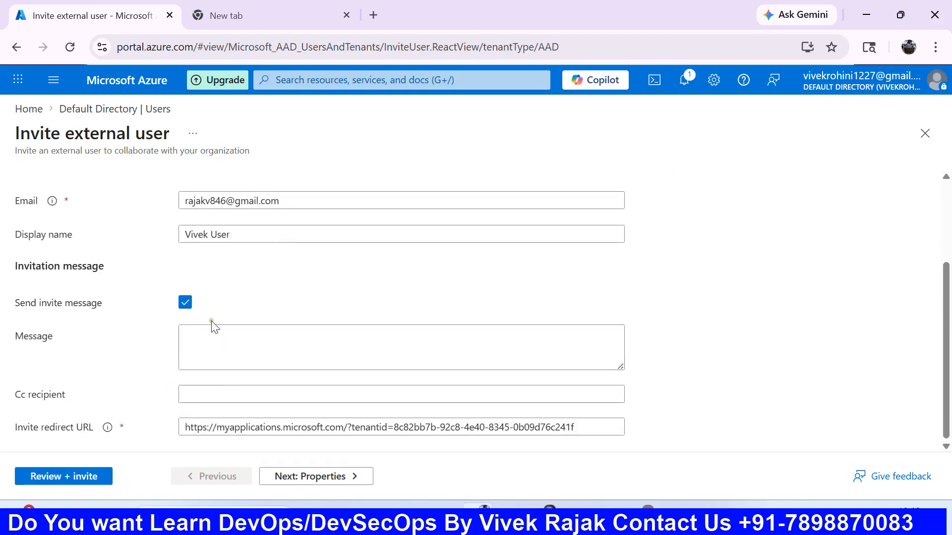
pyautogui.click(209, 357)
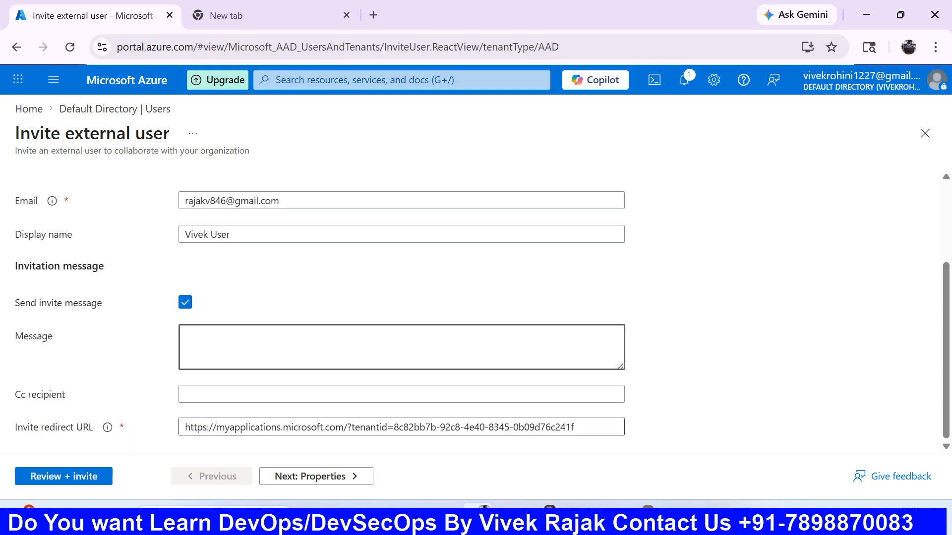
pyautogui.click(185, 303)
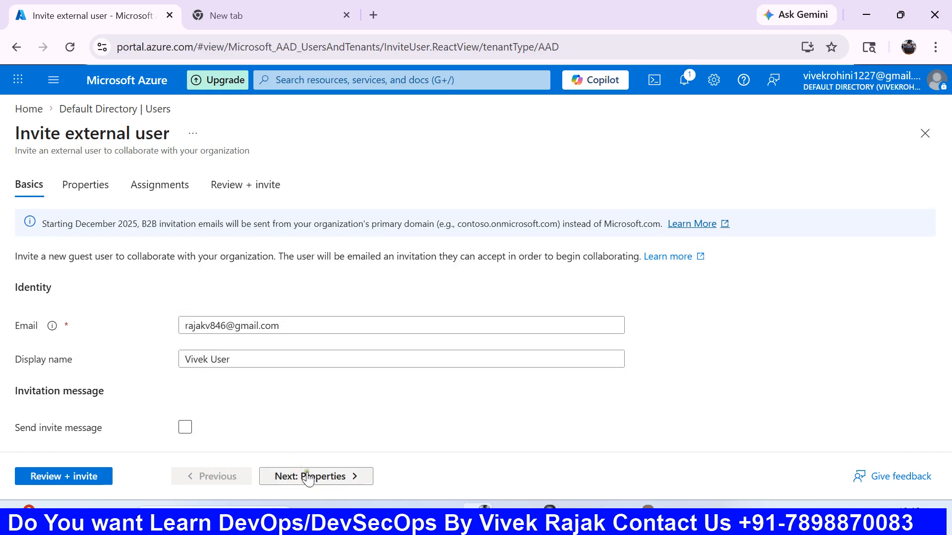
# - Step through Properties and Assignments with nothing assigned to the Review + invite summary, checking the guest's email
pyautogui.click(307, 475)
pyautogui.scroll(-2, 241, 382)
pyautogui.scroll(-10, 243, 382)
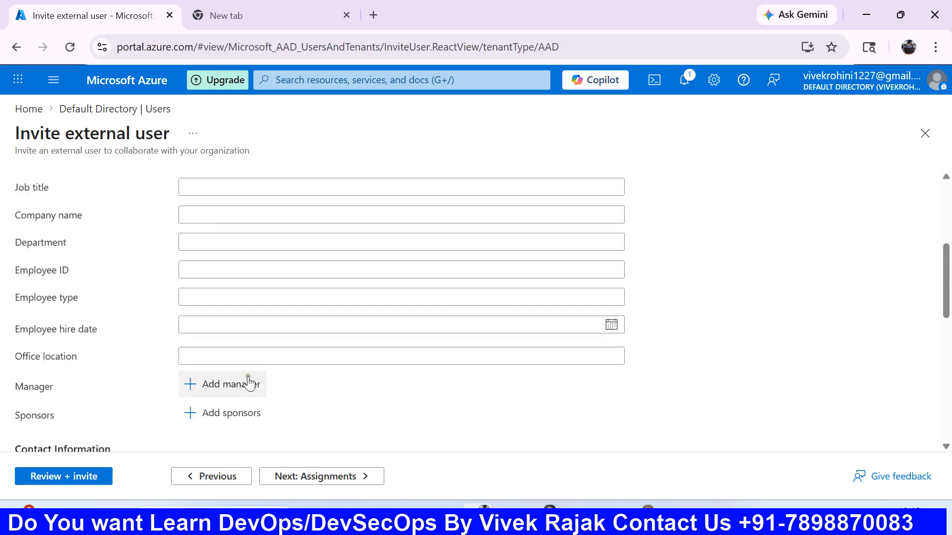
pyautogui.scroll(12, 248, 382)
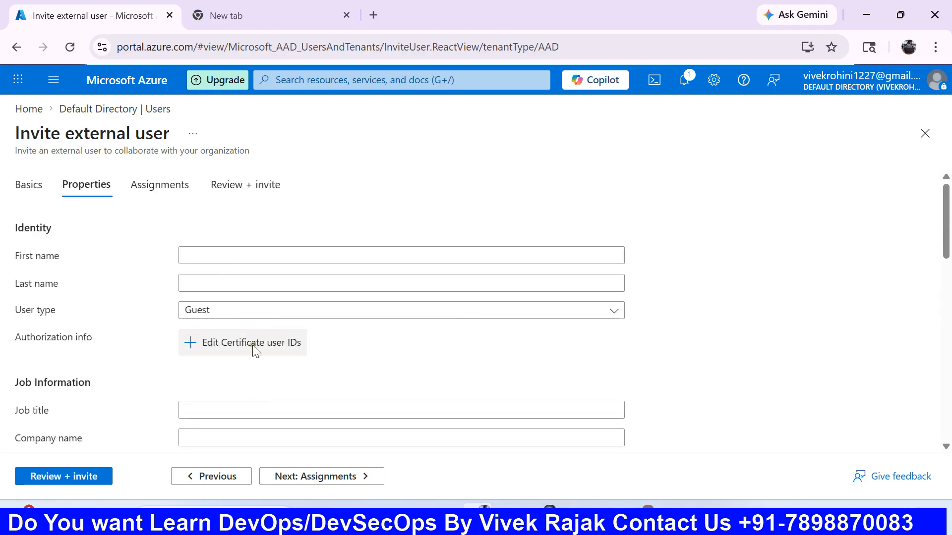
pyautogui.scroll(-12, 250, 357)
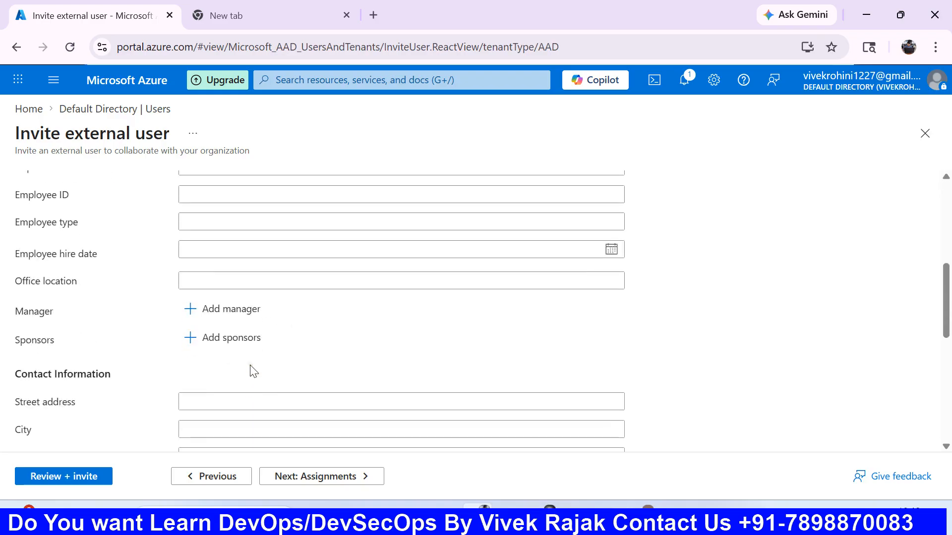
pyautogui.click(327, 479)
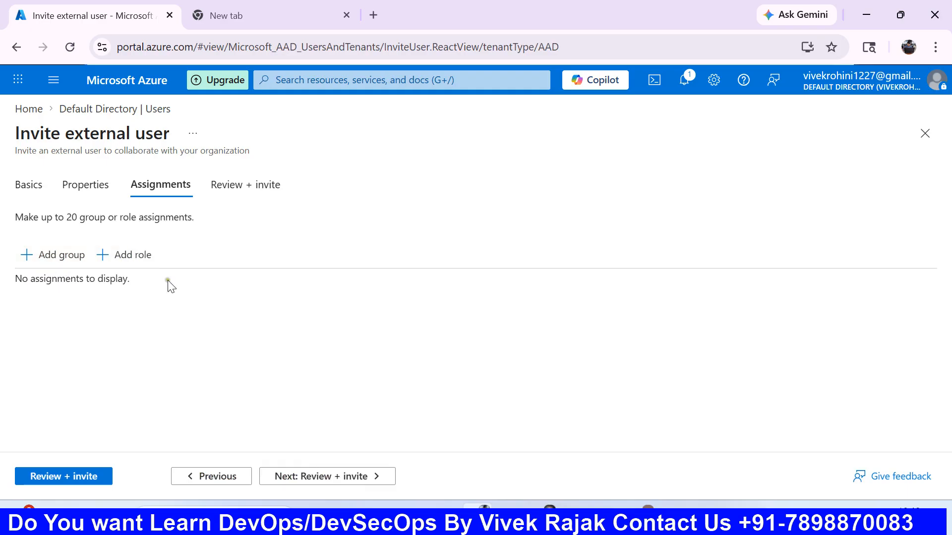
pyautogui.click(350, 477)
pyautogui.scroll(-1, 201, 404)
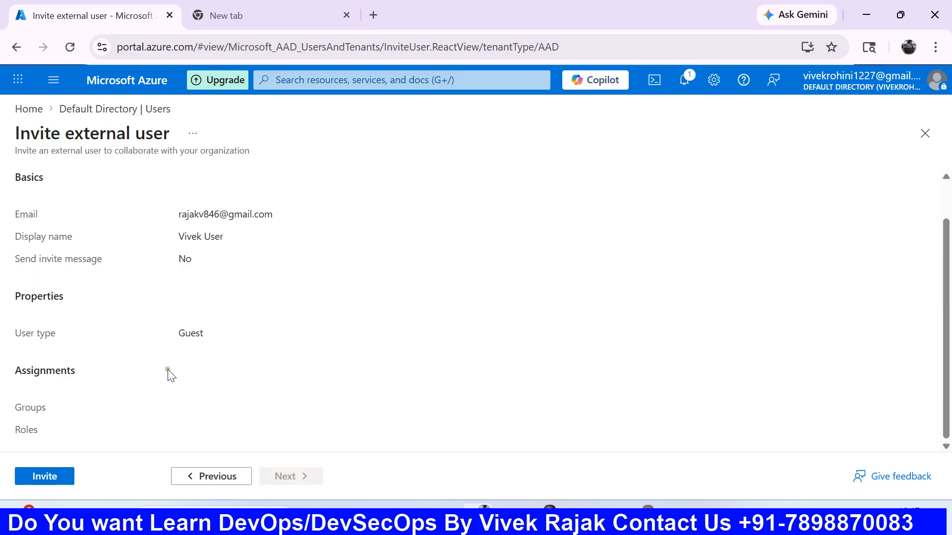
pyautogui.moveTo(274, 215); pyautogui.dragTo(116, 217)
pyautogui.click(254, 251)
# - Send the invite, refresh the Users list, and resize the User principal name column
pyautogui.click(52, 478)
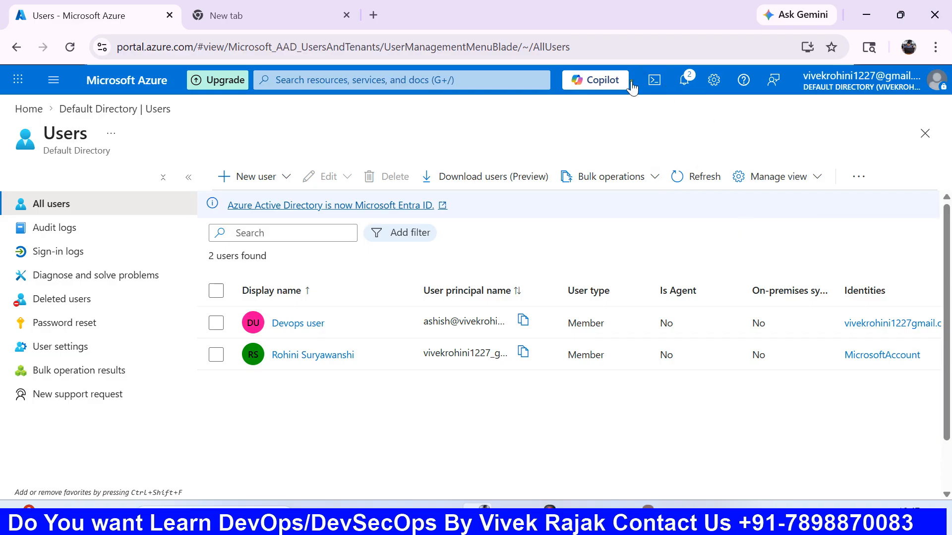
pyautogui.click(675, 178)
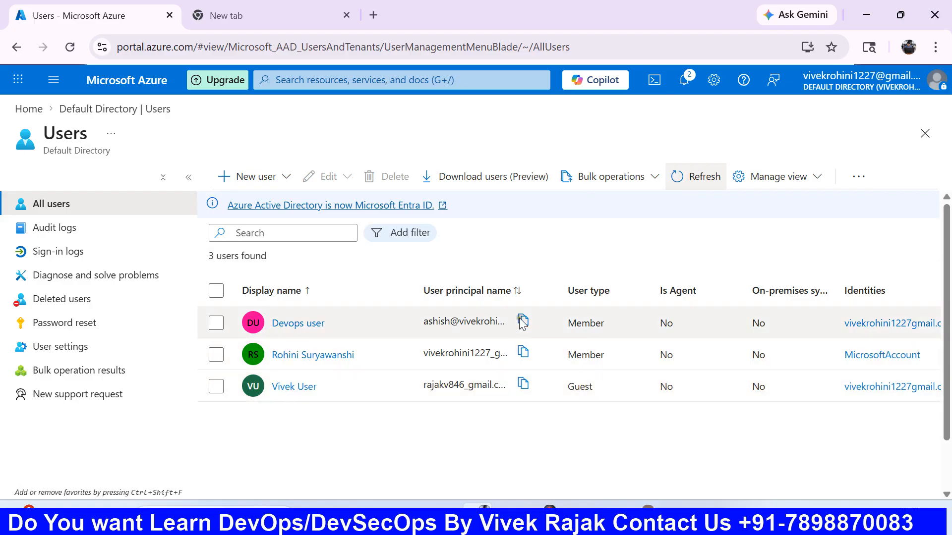
pyautogui.moveTo(555, 286); pyautogui.dragTo(842, 288)
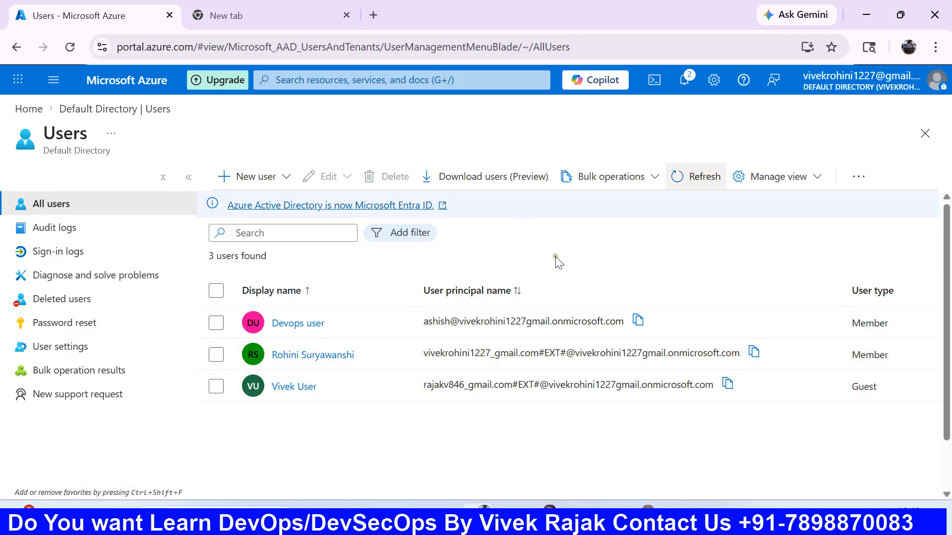
pyautogui.moveTo(844, 291); pyautogui.dragTo(531, 299)
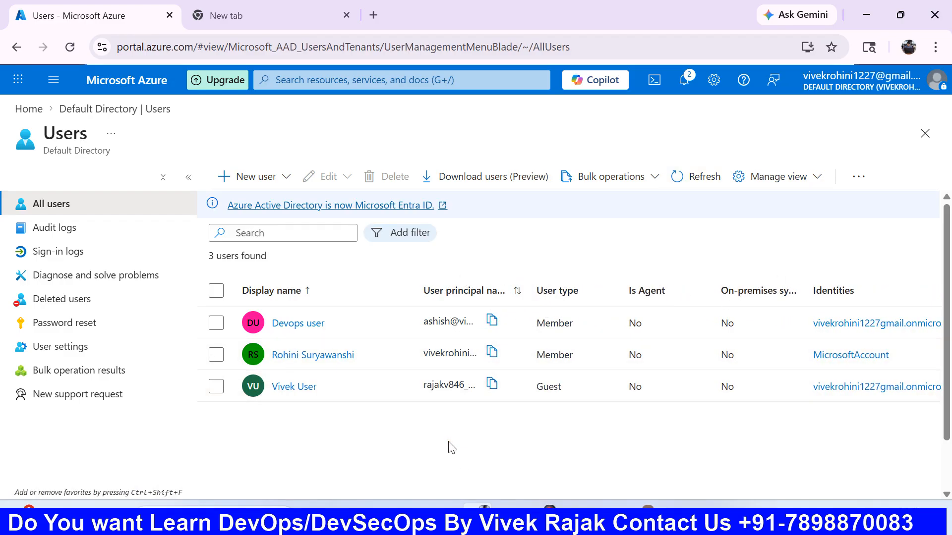
pyautogui.click(647, 519)
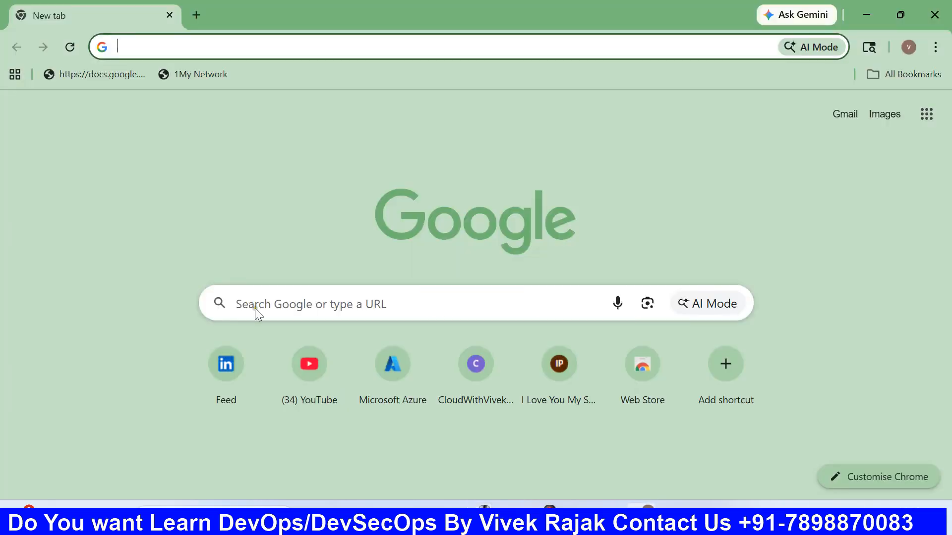
pyautogui.click(845, 115)
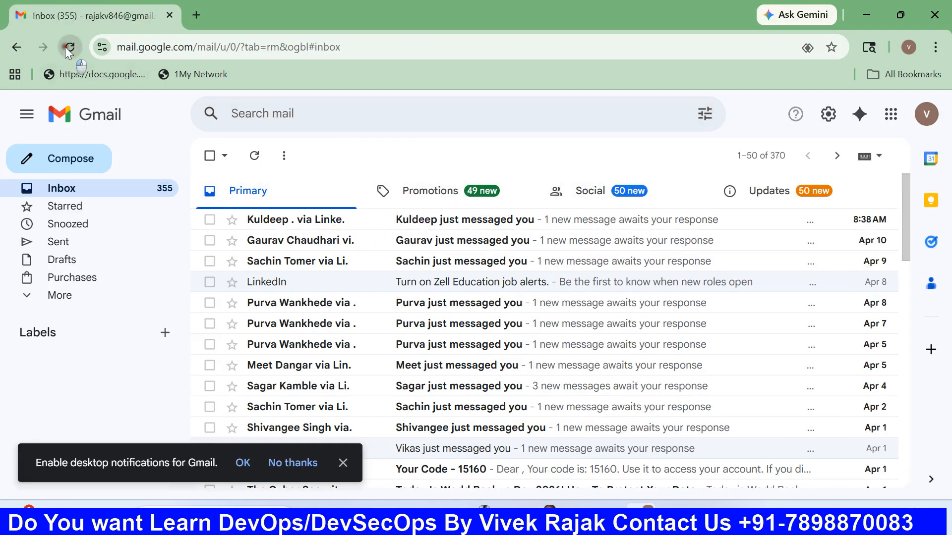
pyautogui.click(69, 47)
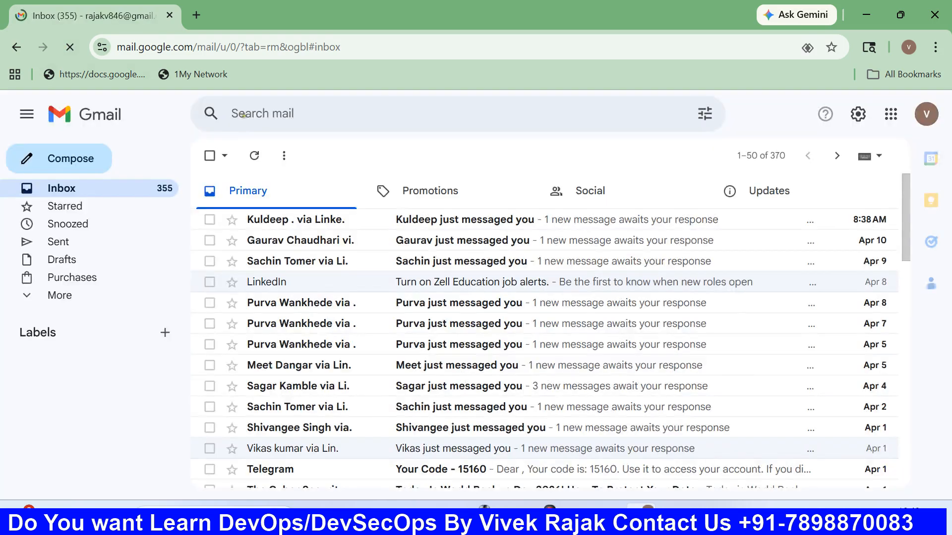
pyautogui.click(601, 198)
pyautogui.click(471, 194)
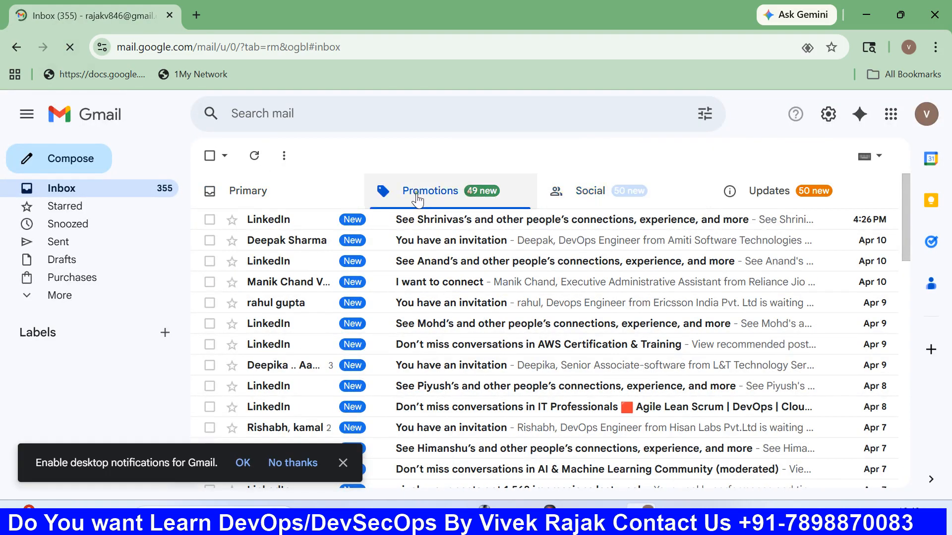
pyautogui.click(294, 207)
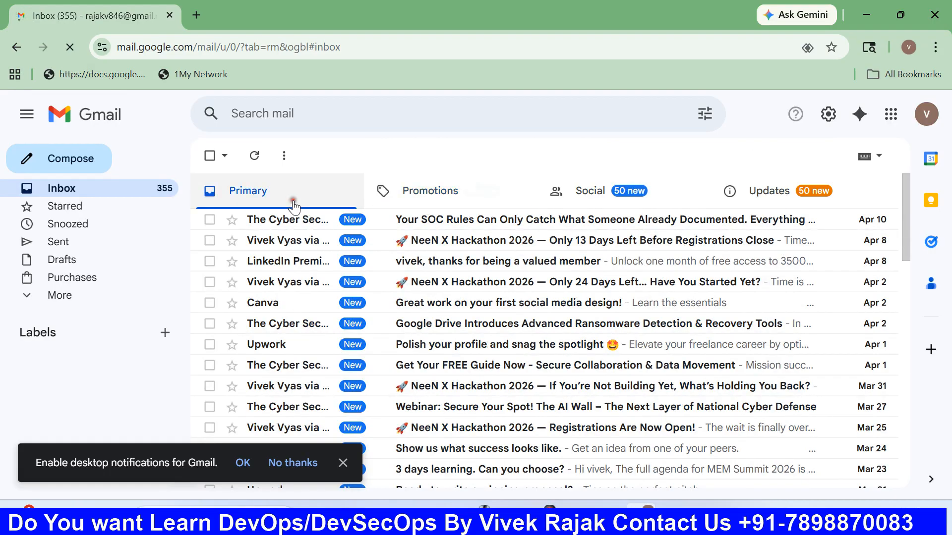
pyautogui.click(85, 297)
pyautogui.scroll(-1, 92, 297)
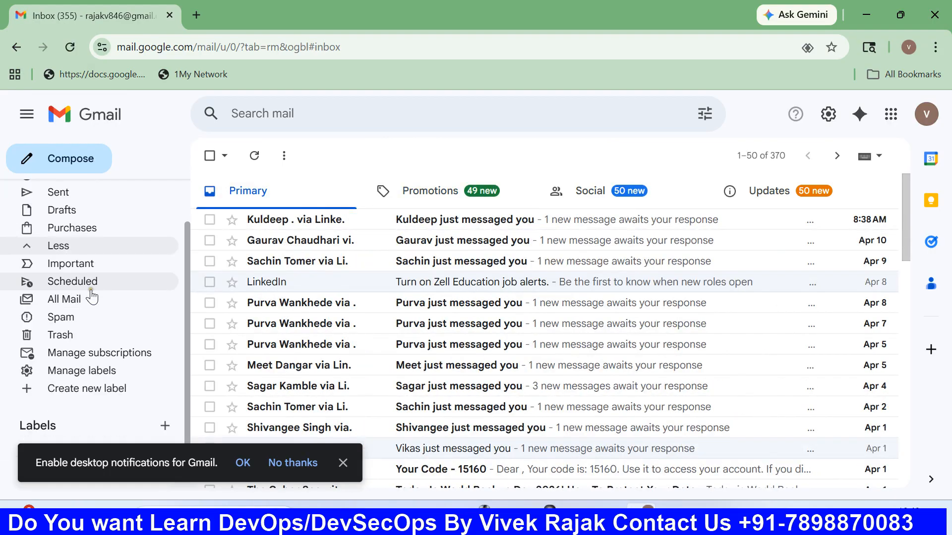
pyautogui.click(84, 318)
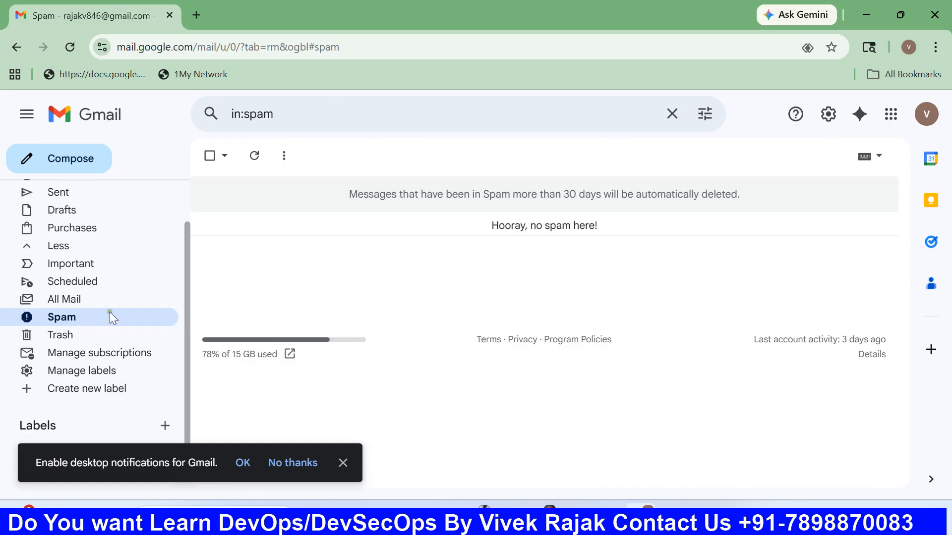
pyautogui.scroll(2, 74, 273)
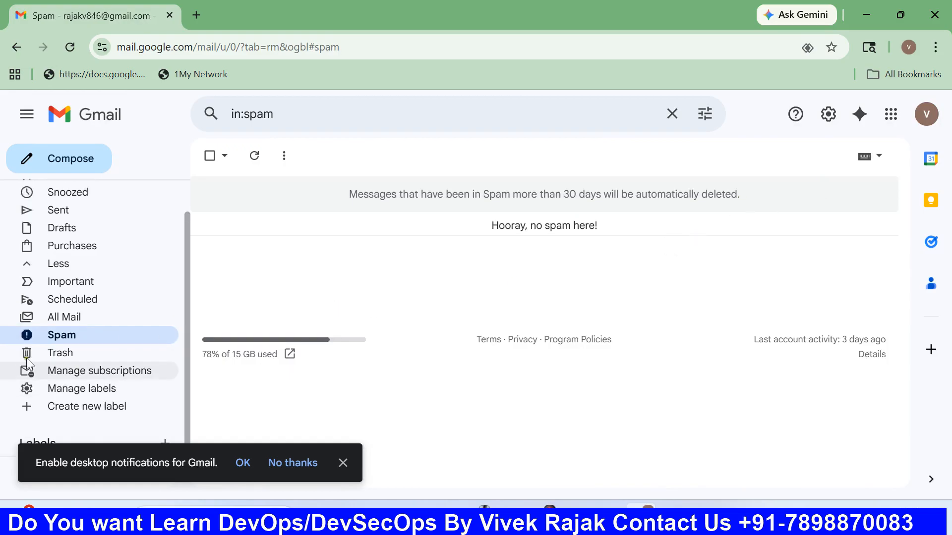
pyautogui.click(118, 187)
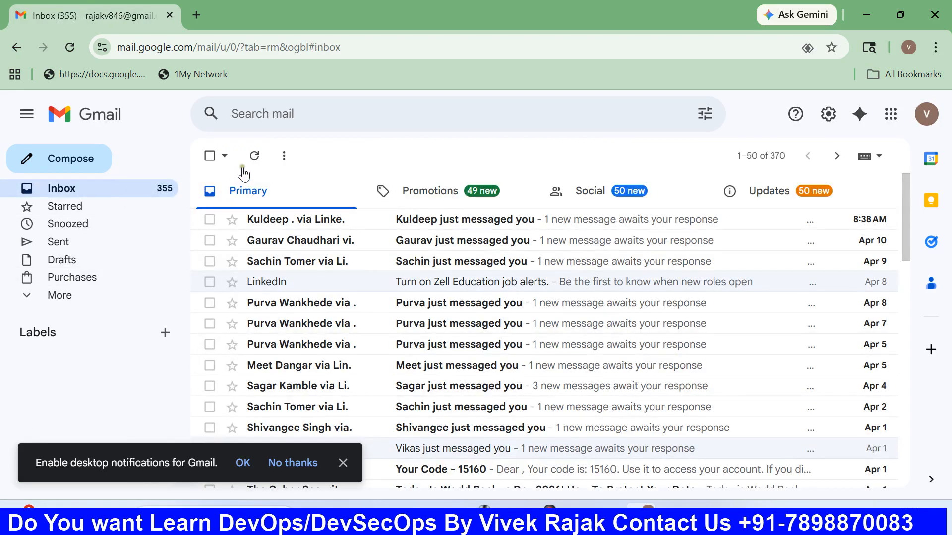
pyautogui.click(266, 165)
pyautogui.click(476, 506)
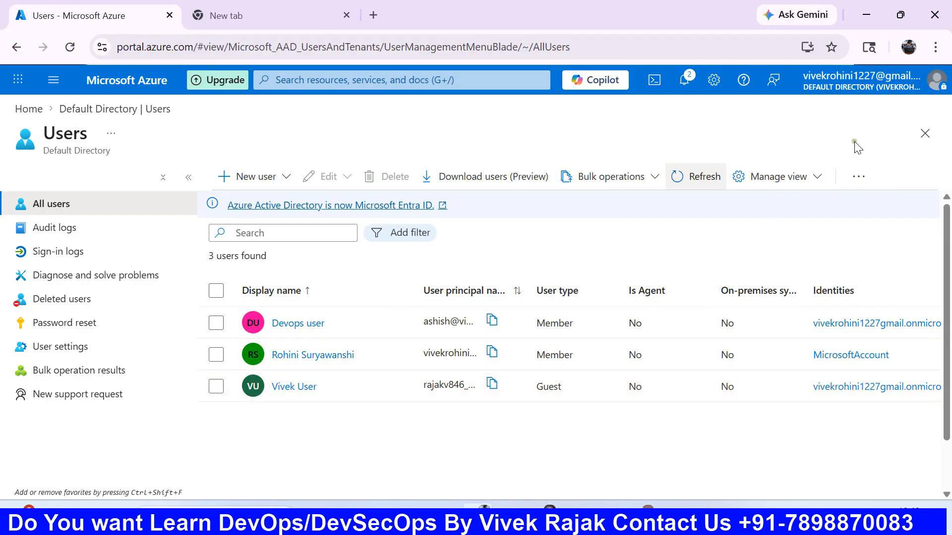
pyautogui.click(641, 506)
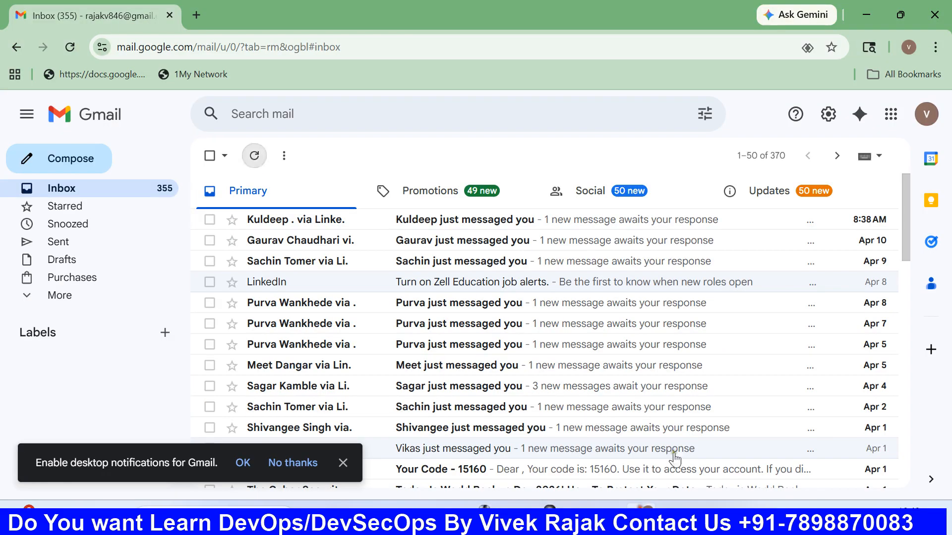
pyautogui.click(910, 47)
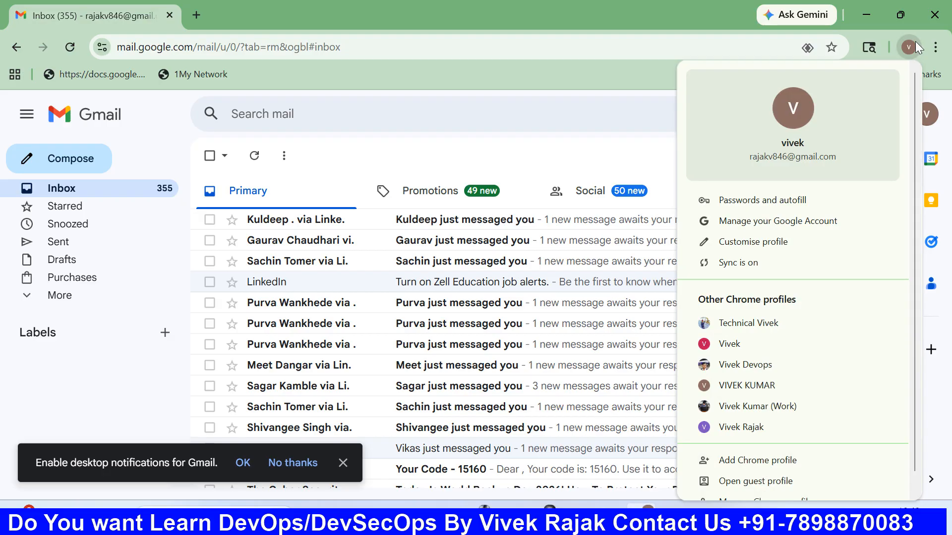
pyautogui.click(915, 40)
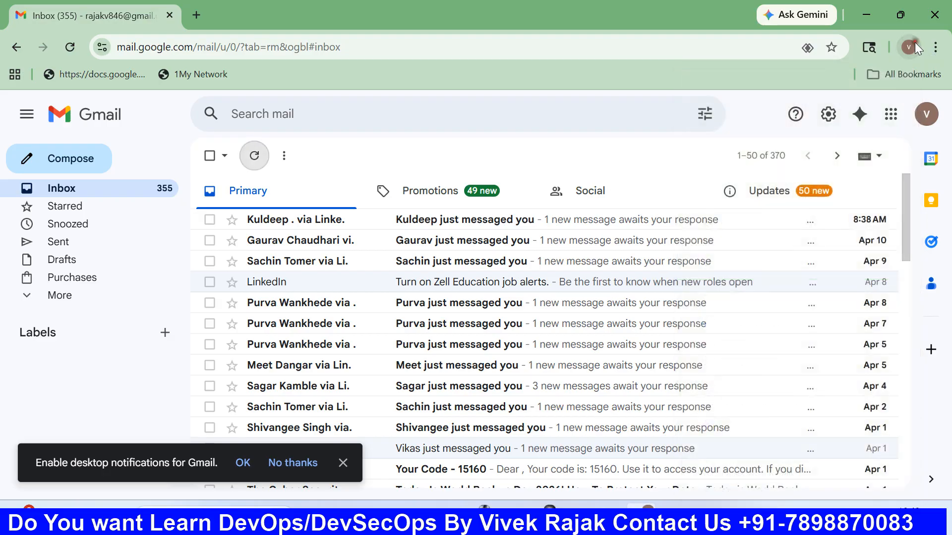
pyautogui.click(469, 505)
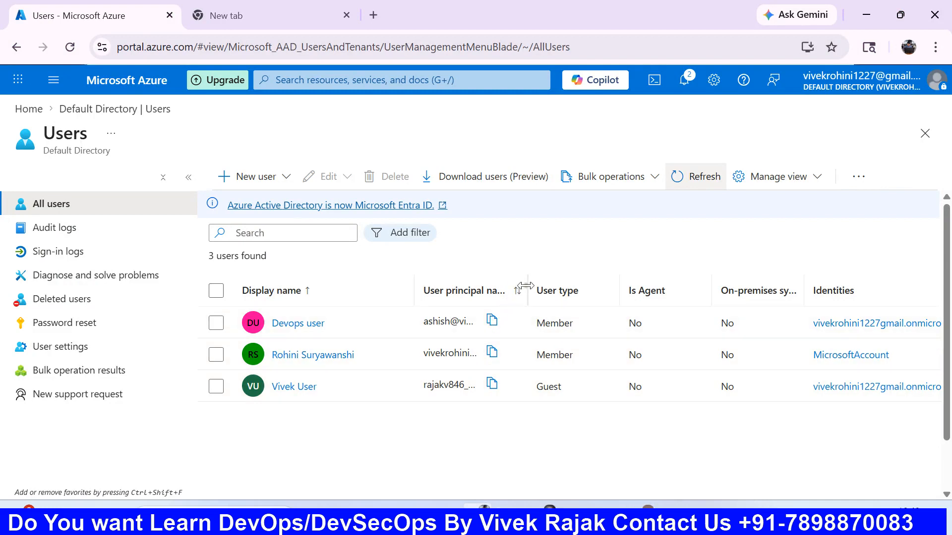
# - Select the invited guest user, delete them with confirmation, then open the New user options
pyautogui.moveTo(526, 286); pyautogui.dragTo(610, 281)
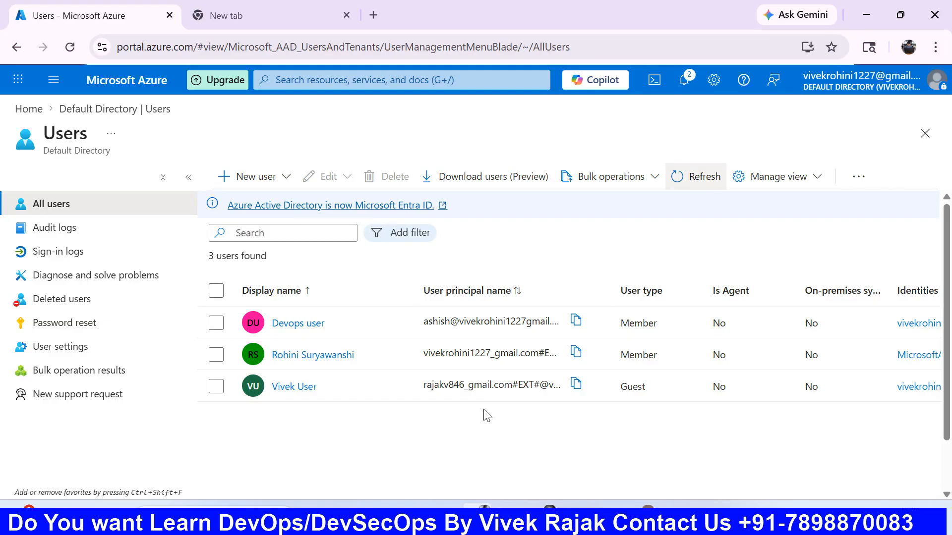
pyautogui.click(216, 387)
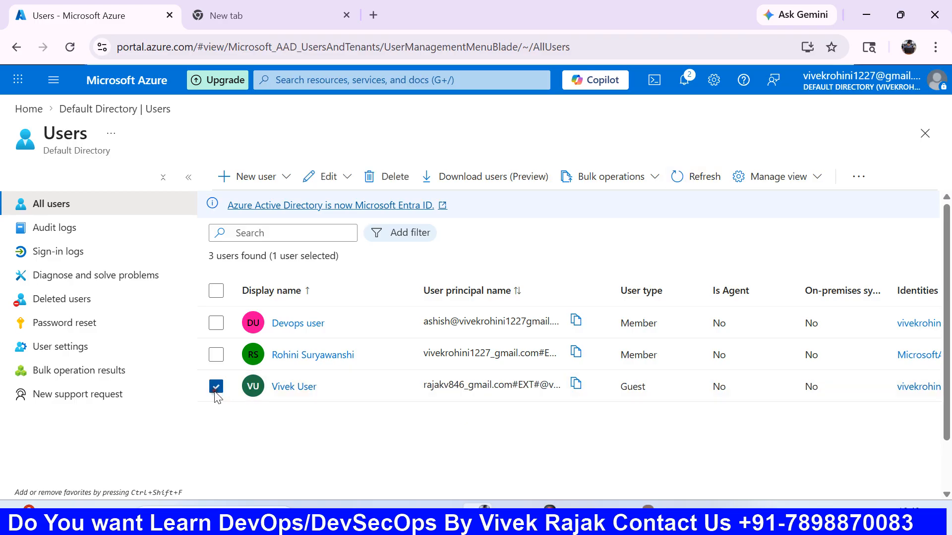
pyautogui.click(396, 178)
pyautogui.click(244, 237)
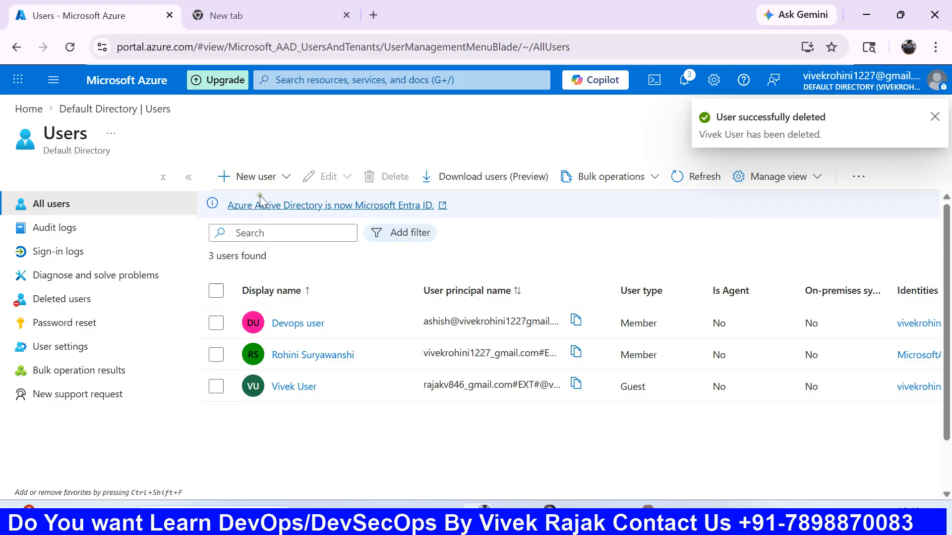
pyautogui.click(255, 177)
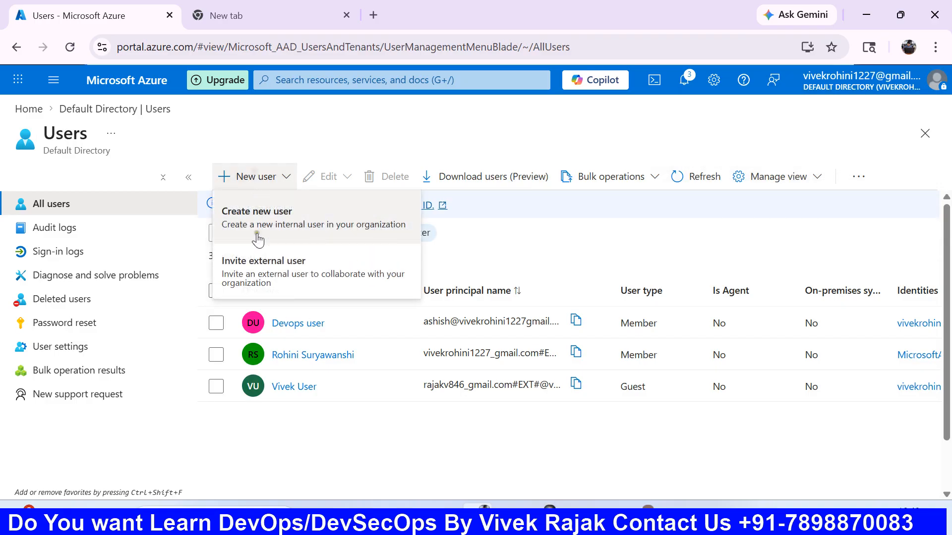
# - Start an external guest invitation and enter the guest's Gmail address, fixing its ending typo
pyautogui.click(255, 270)
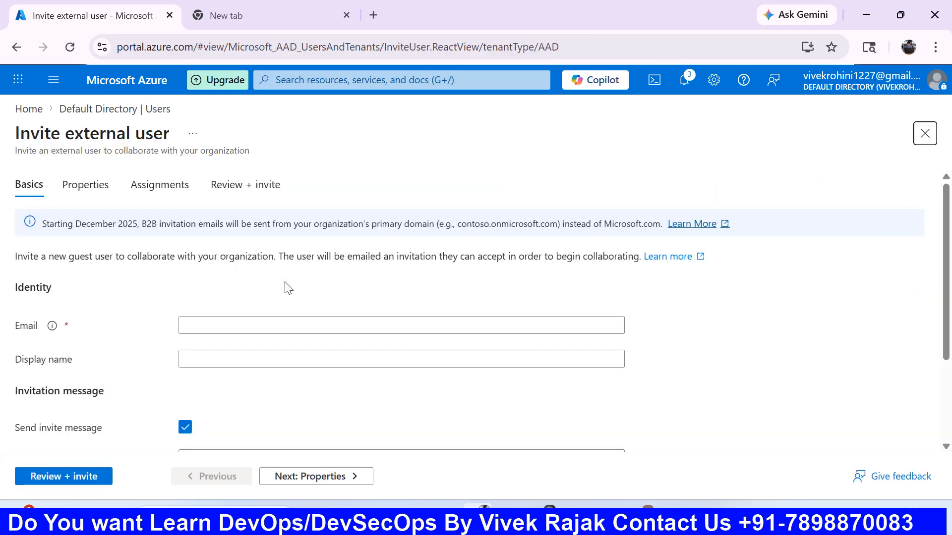
pyautogui.click(292, 328)
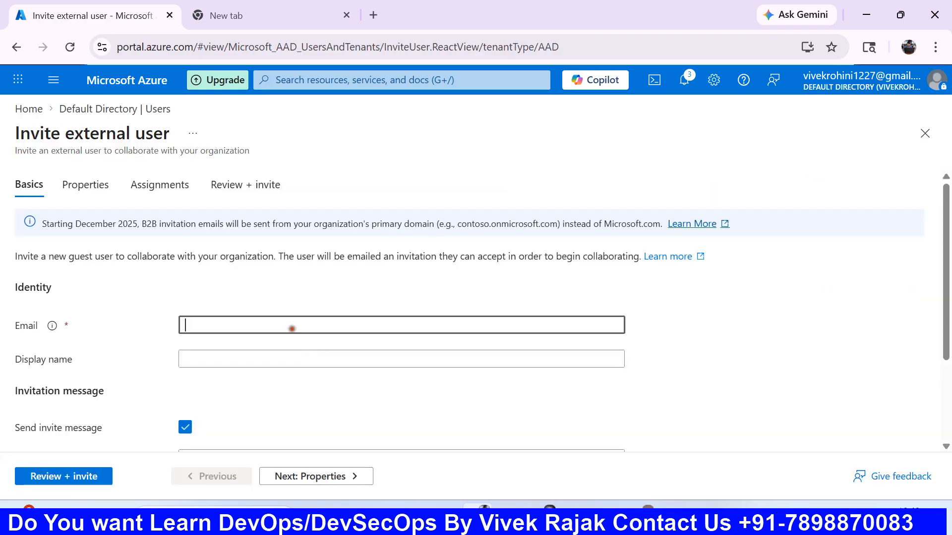
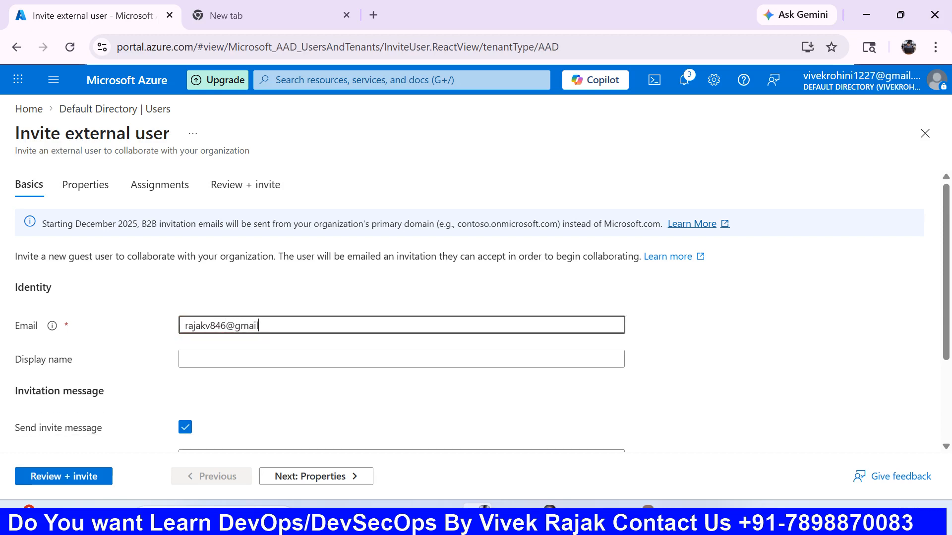
pyautogui.scroll(-2, 306, 323)
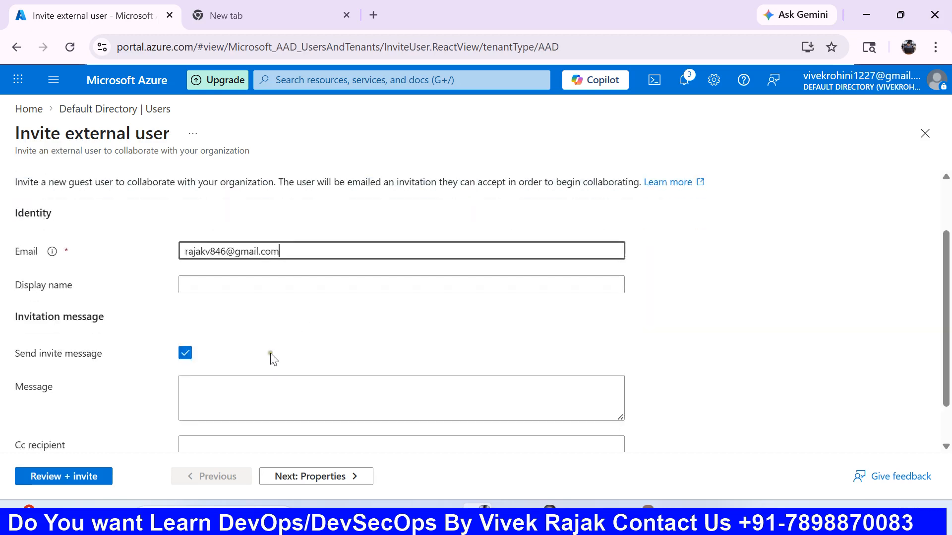
pyautogui.click(242, 394)
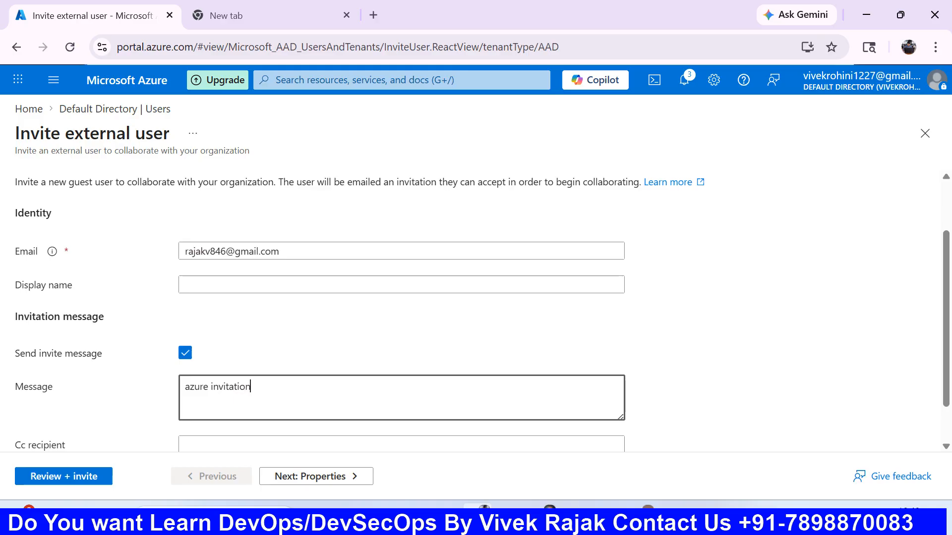
pyautogui.hotkey('ctrl', 'a')
pyautogui.scroll(-1, 286, 397)
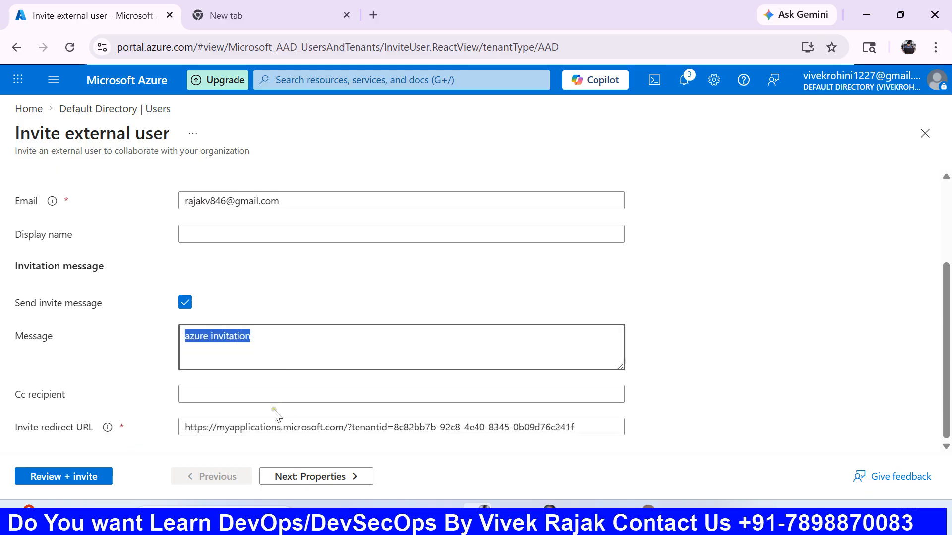
# - Clear the mistaken first name in Properties and set the display name to 'vivek'
pyautogui.click(296, 478)
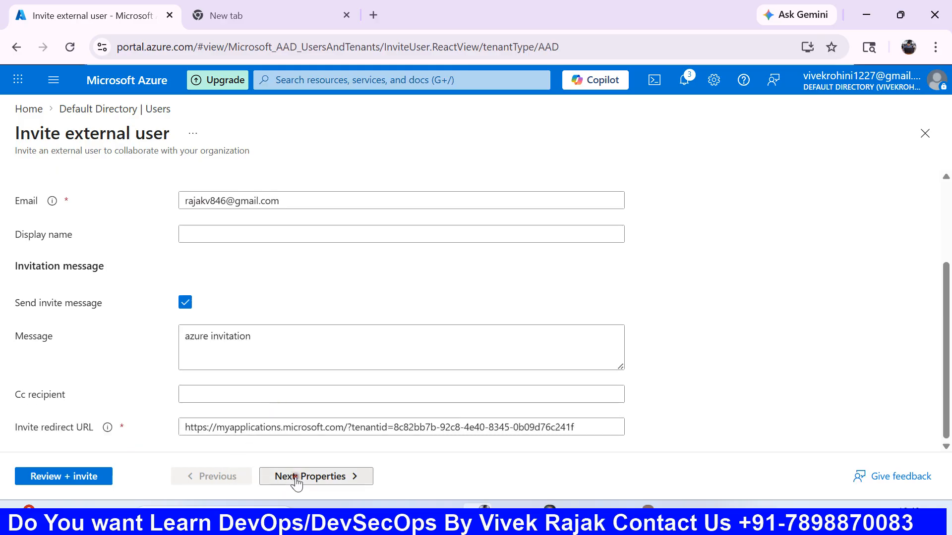
pyautogui.scroll(2, 218, 217)
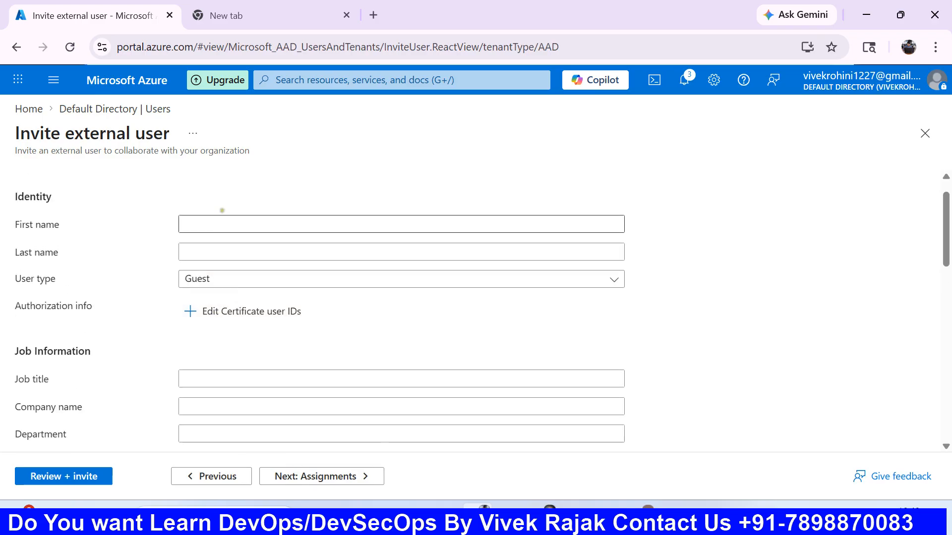
pyautogui.scroll(1, 222, 210)
pyautogui.click(233, 254)
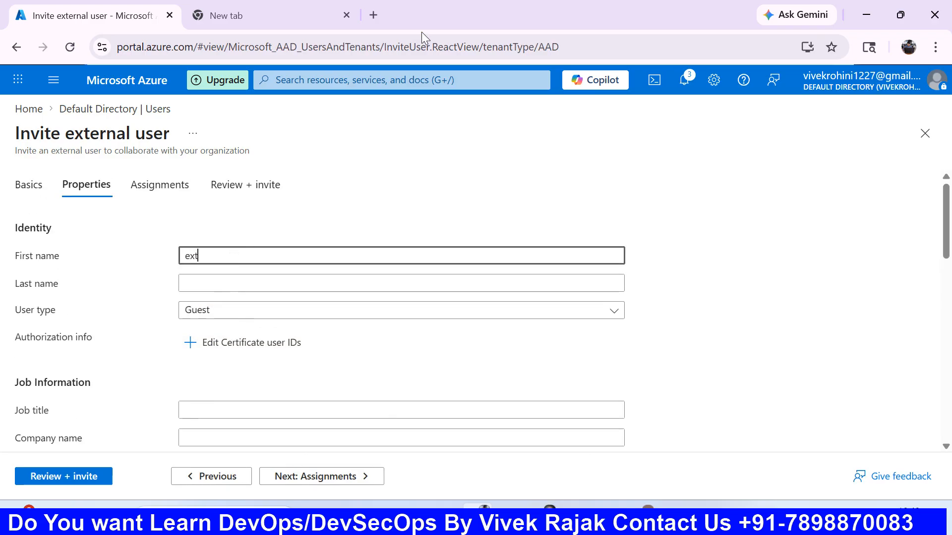
pyautogui.press('BackSpace')
pyautogui.press('BackSpace')
pyautogui.press('BackSpace')
pyautogui.click(209, 476)
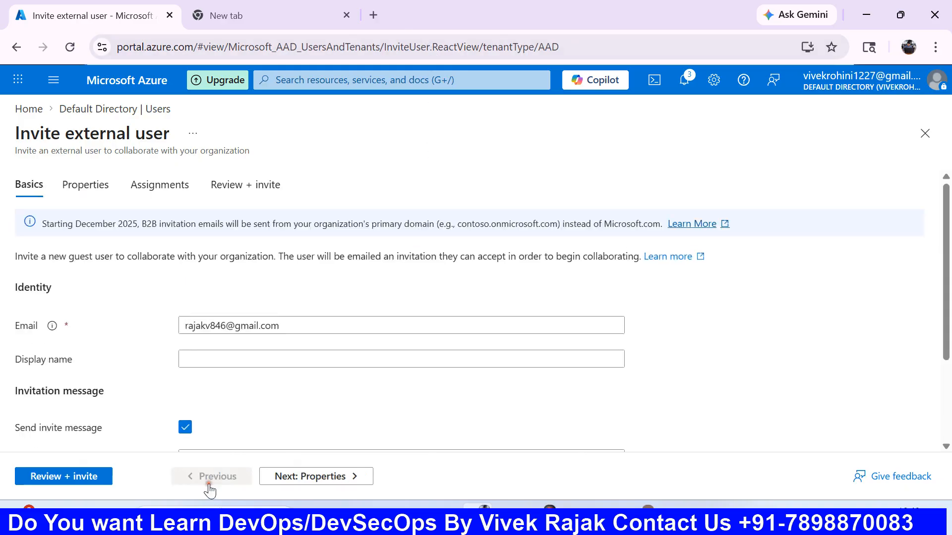
pyautogui.click(236, 359)
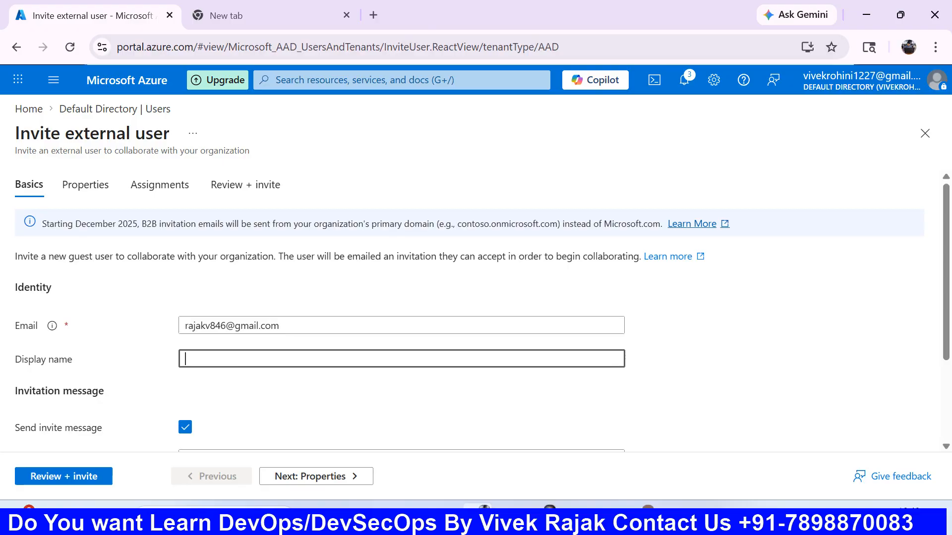
pyautogui.write('vivek user')
# - Advance through Properties and Assignments to Review + invite and send the invitation
pyautogui.scroll(-3, 73, 198)
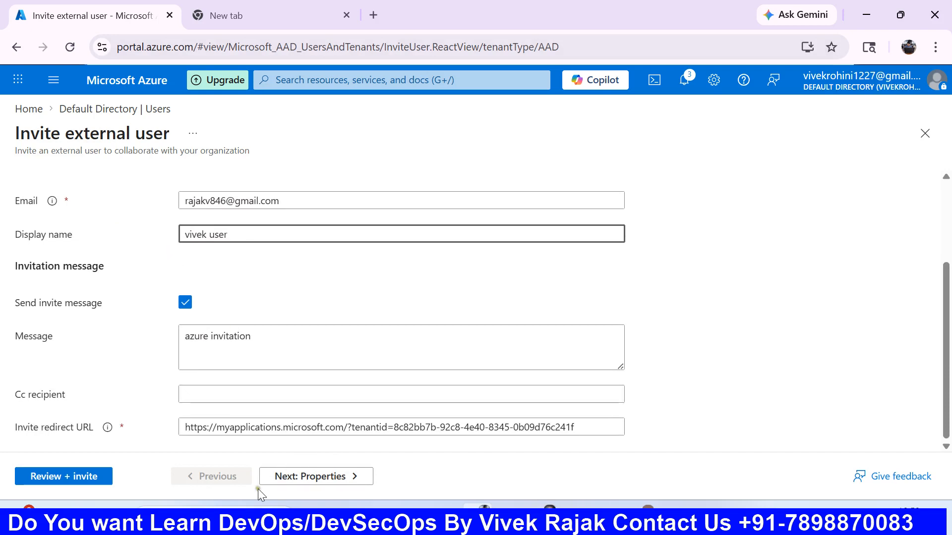
pyautogui.click(280, 478)
pyautogui.scroll(3, 276, 306)
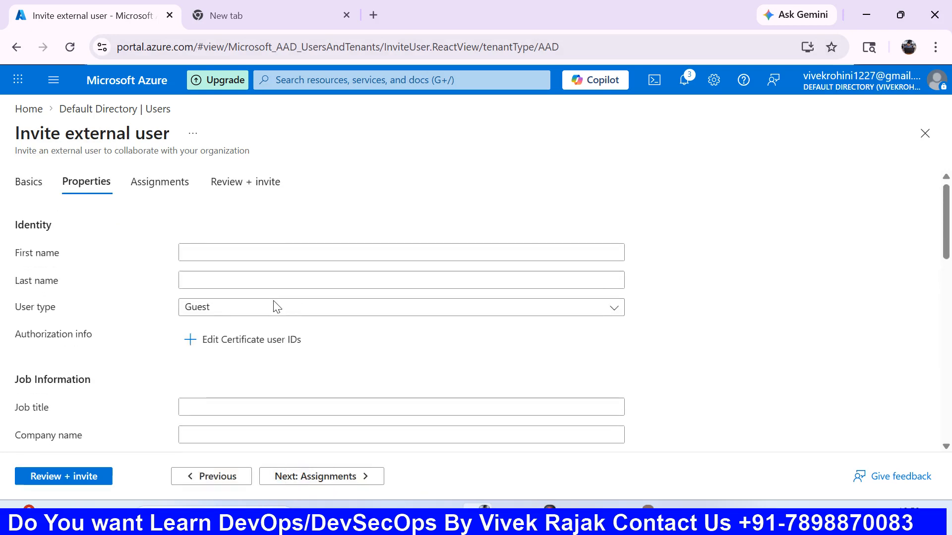
pyautogui.scroll(-10, 276, 305)
pyautogui.click(309, 477)
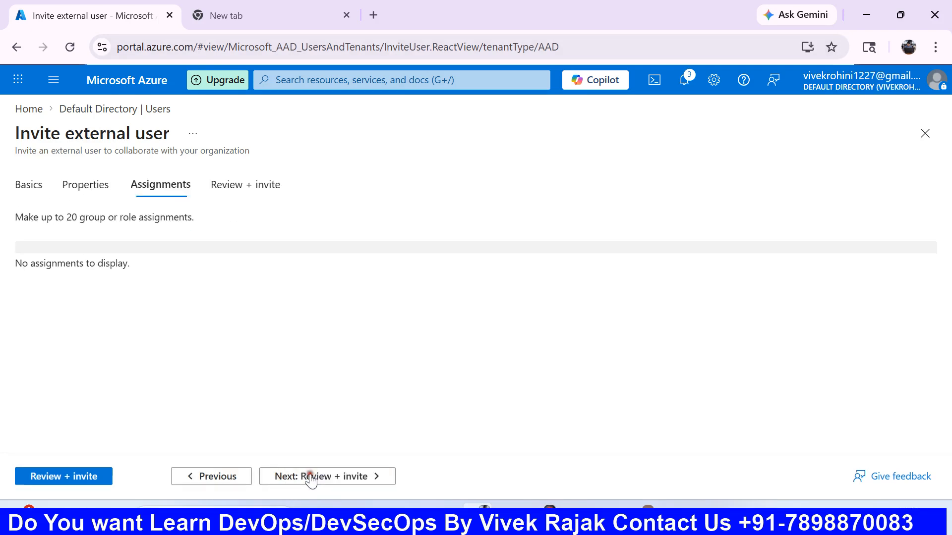
pyautogui.click(311, 476)
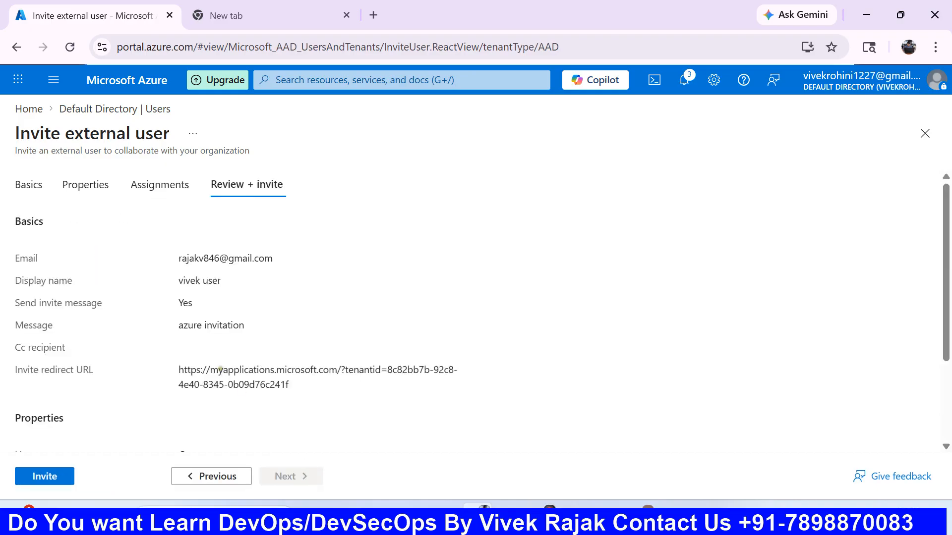
pyautogui.scroll(-3, 221, 370)
pyautogui.click(65, 477)
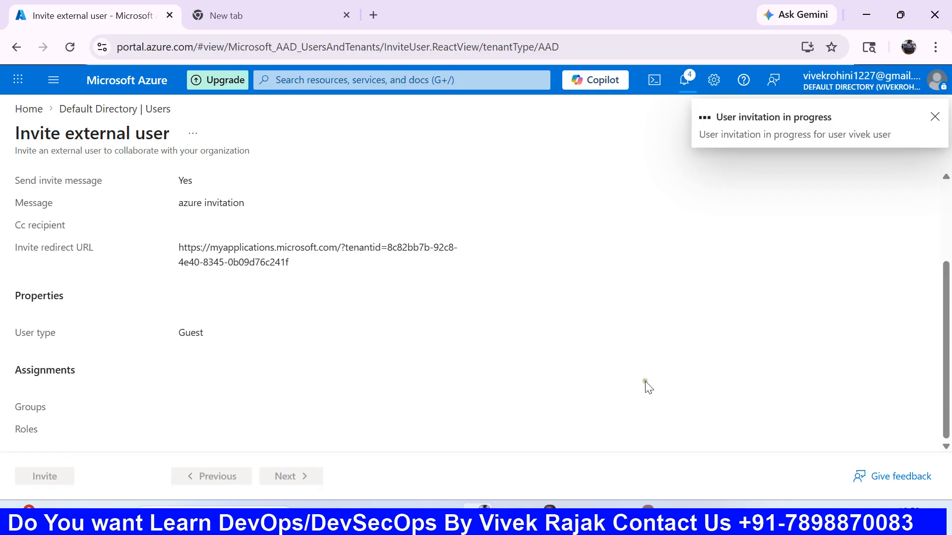
pyautogui.moveTo(641, 522)
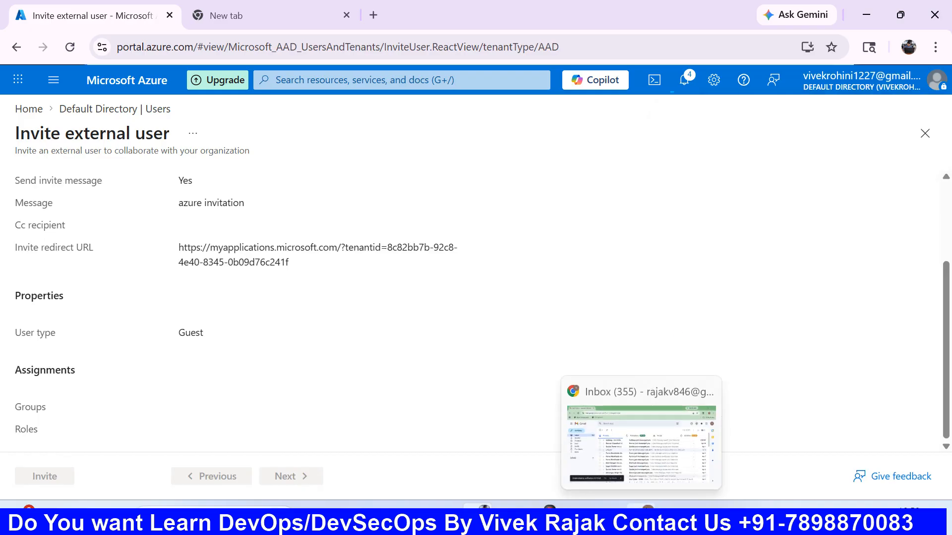
pyautogui.click(642, 521)
# - Reload the Gmail inbox to check for the Azure invitation email
pyautogui.click(254, 157)
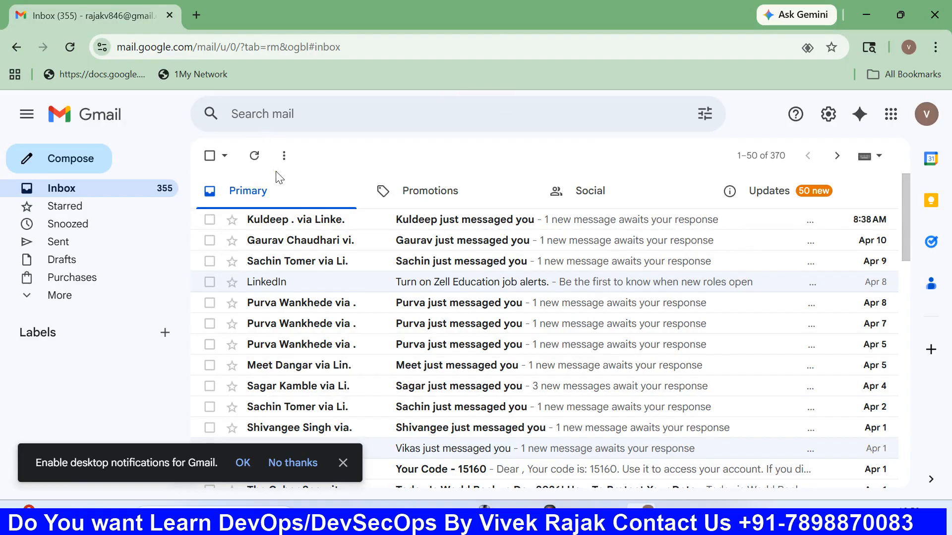
pyautogui.click(69, 49)
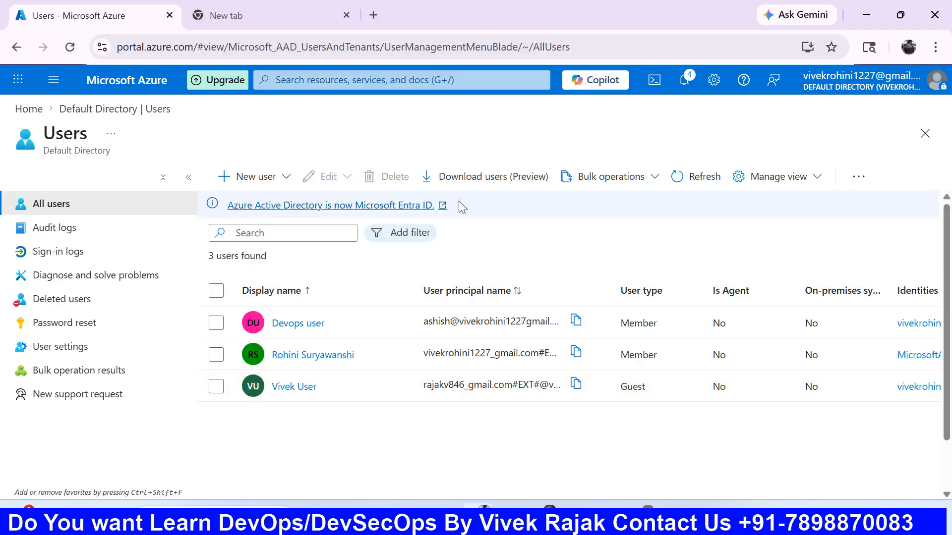
# - Refresh the Azure Users list twice so the new guest appears, then return to Gmail
pyautogui.click(695, 178)
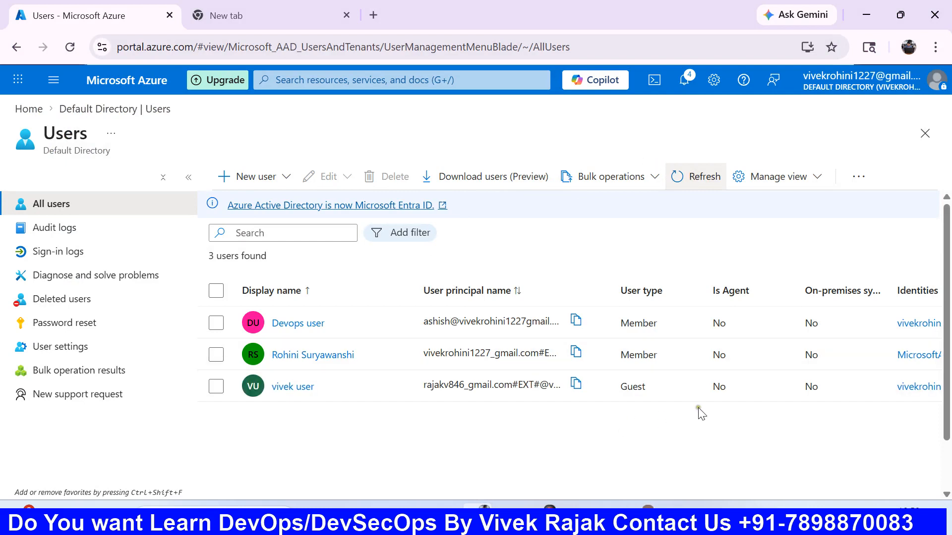
pyautogui.click(673, 178)
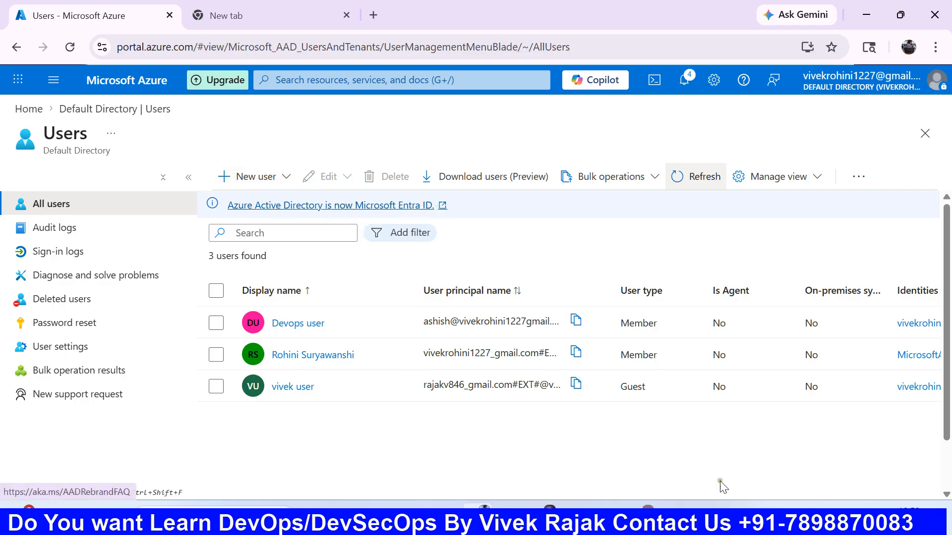
pyautogui.click(645, 518)
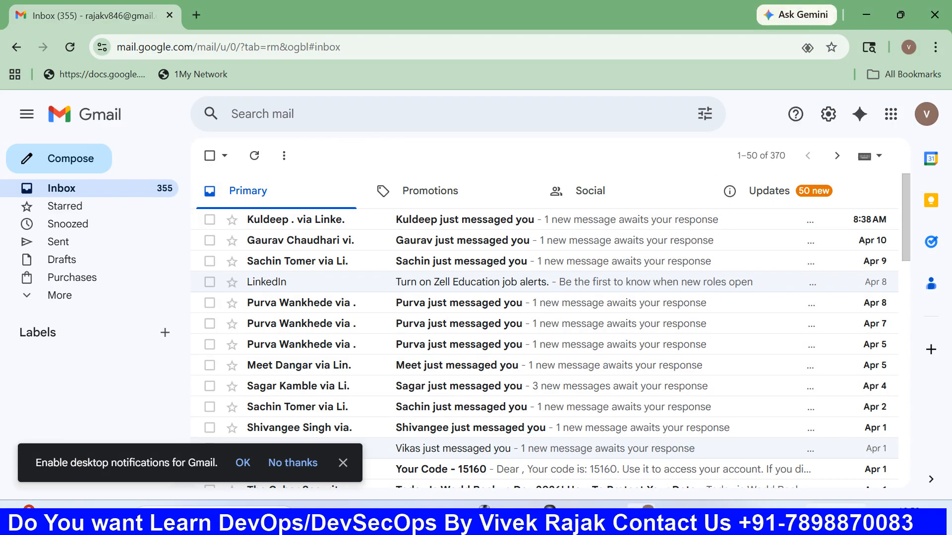
# - Refresh the inbox and search the Spam and Trash folders for the invitation
pyautogui.click(251, 155)
pyautogui.click(255, 155)
pyautogui.click(59, 295)
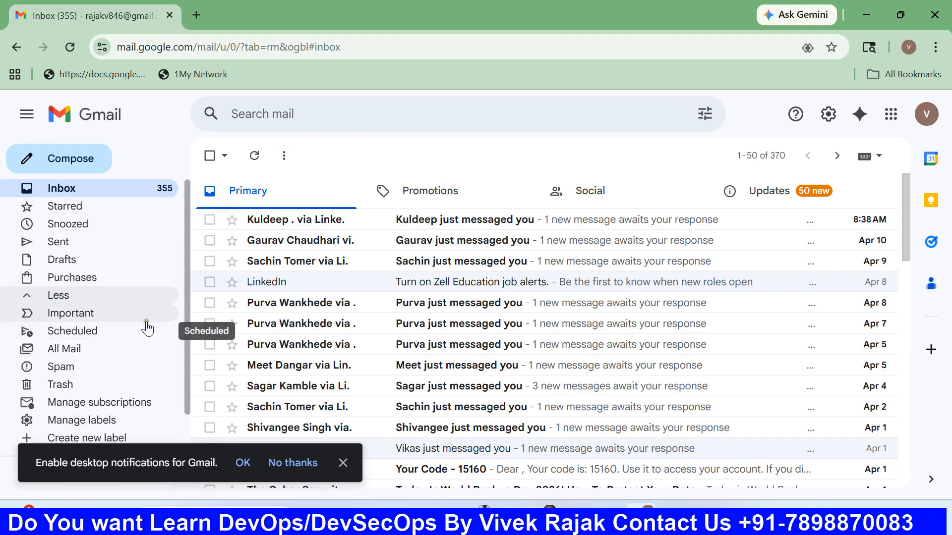
pyautogui.scroll(-1, 147, 328)
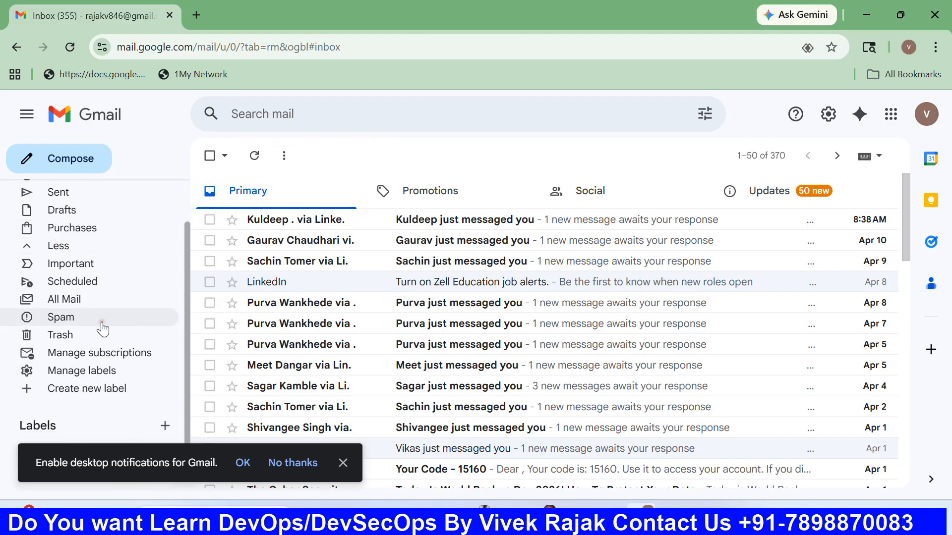
pyautogui.click(103, 322)
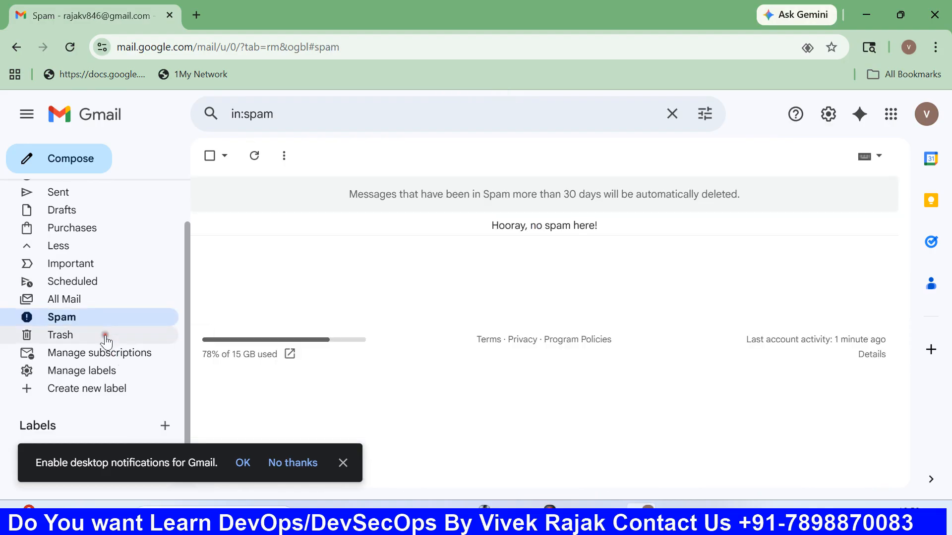
pyautogui.click(105, 341)
pyautogui.scroll(1, 121, 213)
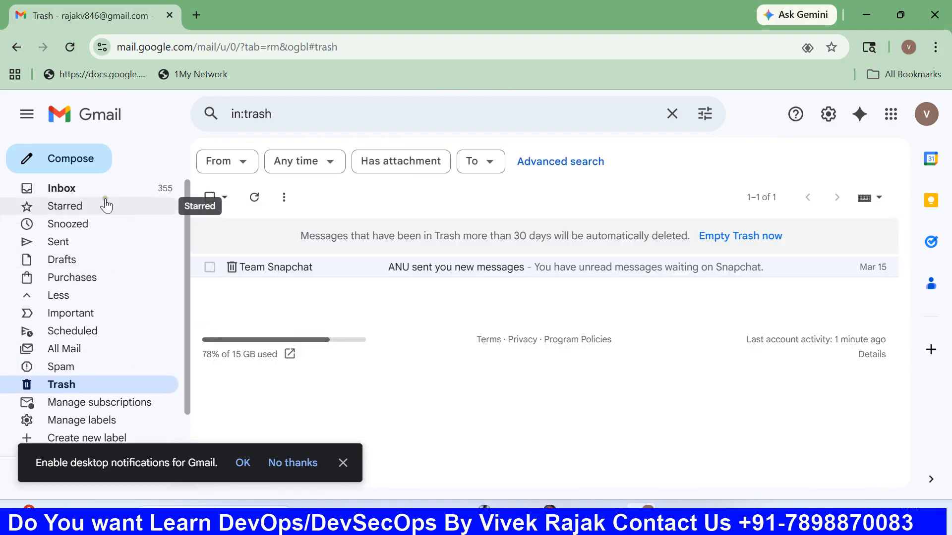
pyautogui.click(102, 191)
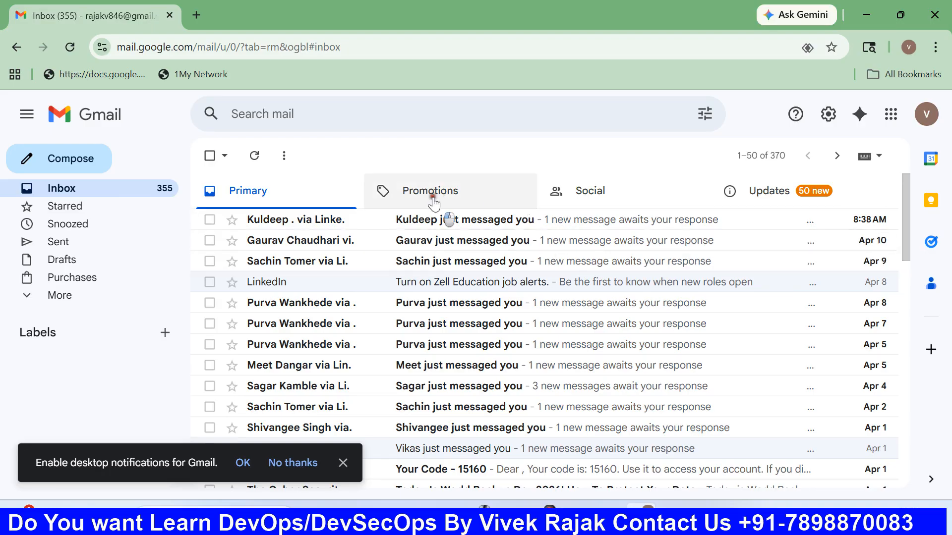
# - Check the Promotions, Social and Updates tabs, then refresh the Primary inbox
pyautogui.click(432, 202)
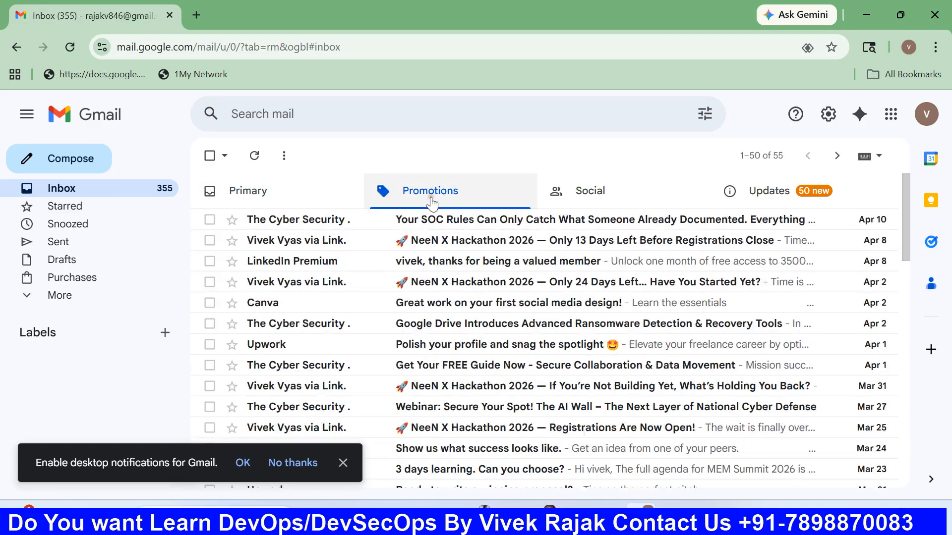
pyautogui.click(590, 198)
pyautogui.scroll(-10, 484, 241)
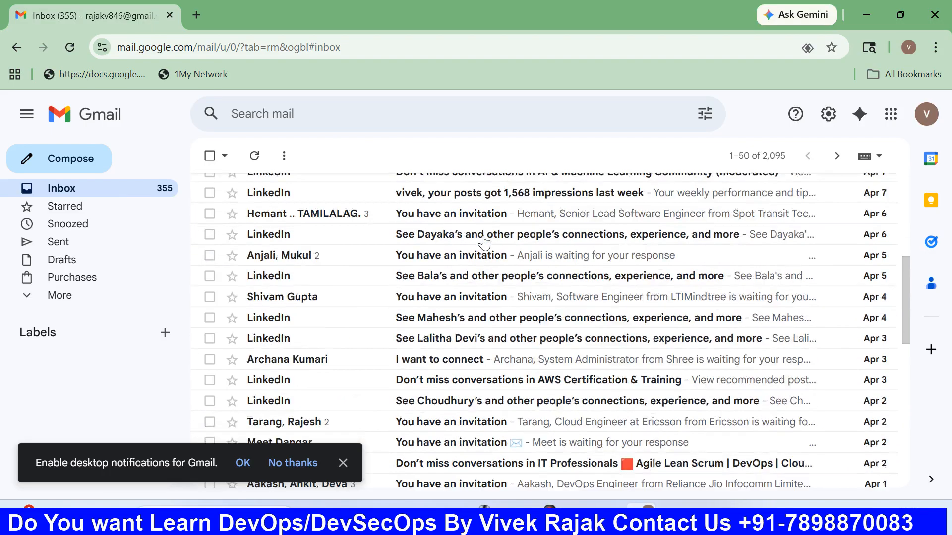
pyautogui.scroll(10, 484, 241)
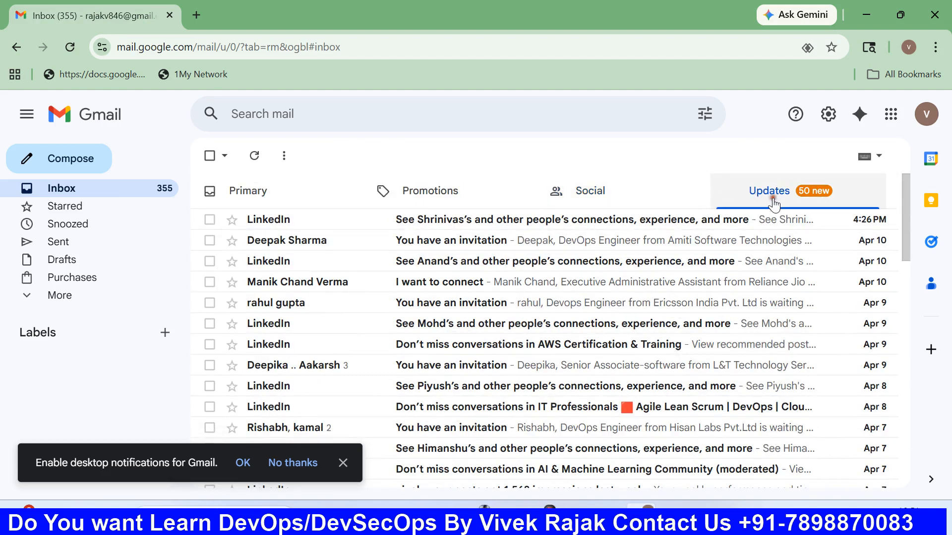
pyautogui.click(769, 193)
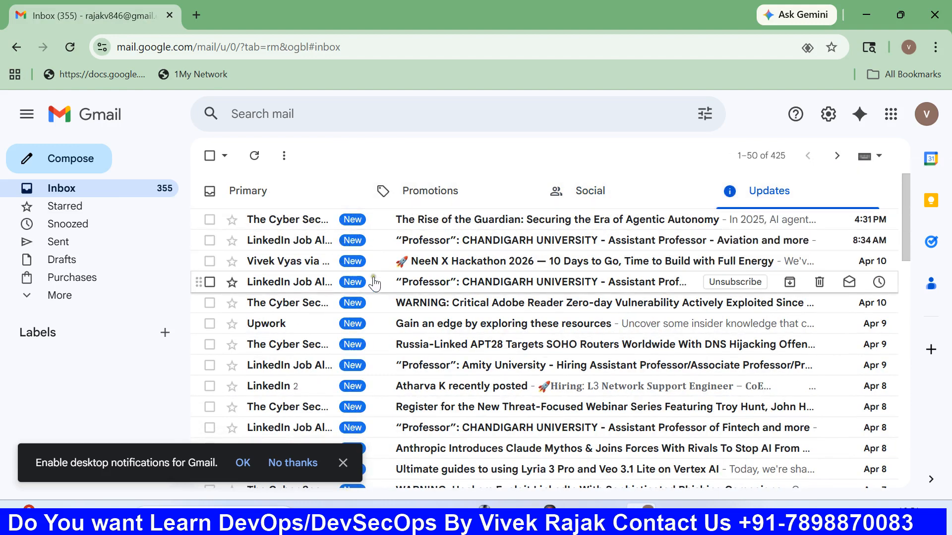
pyautogui.click(276, 195)
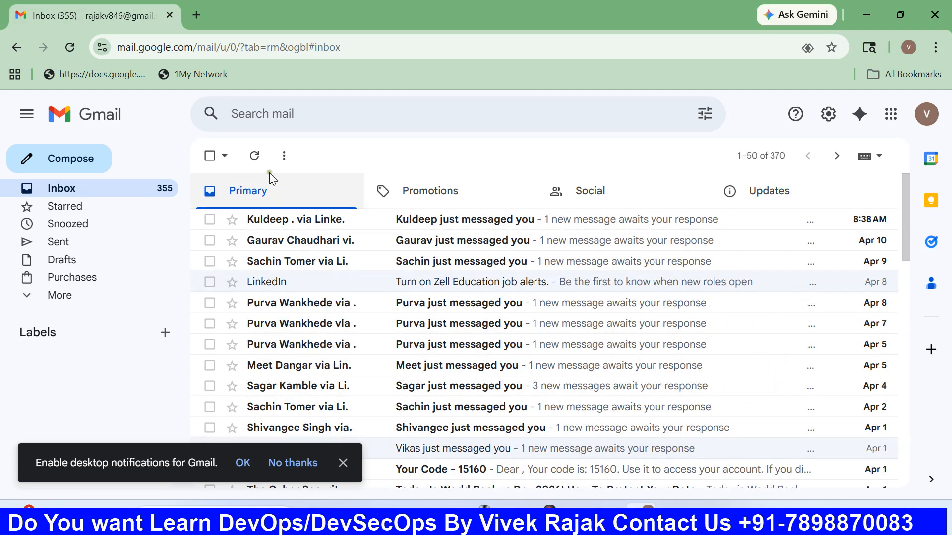
pyautogui.click(254, 156)
pyautogui.click(255, 157)
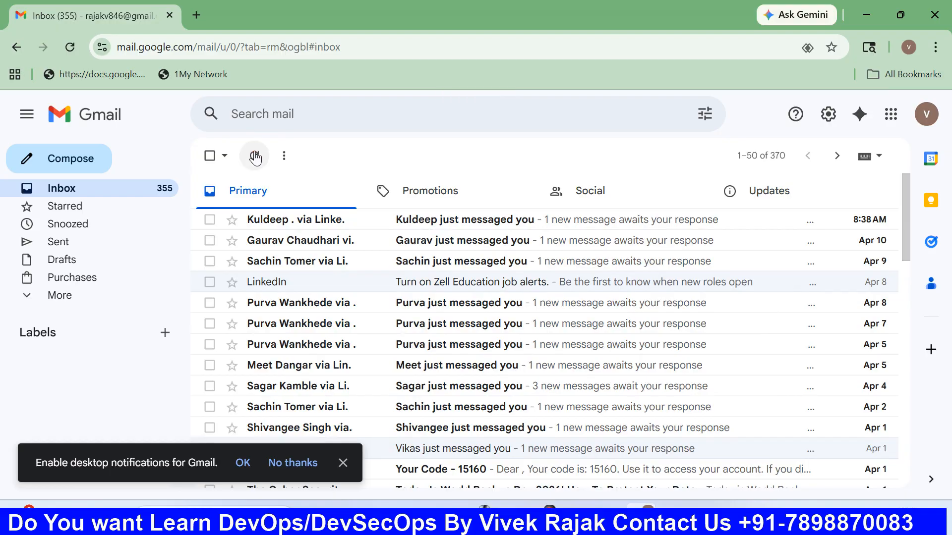
pyautogui.click(907, 47)
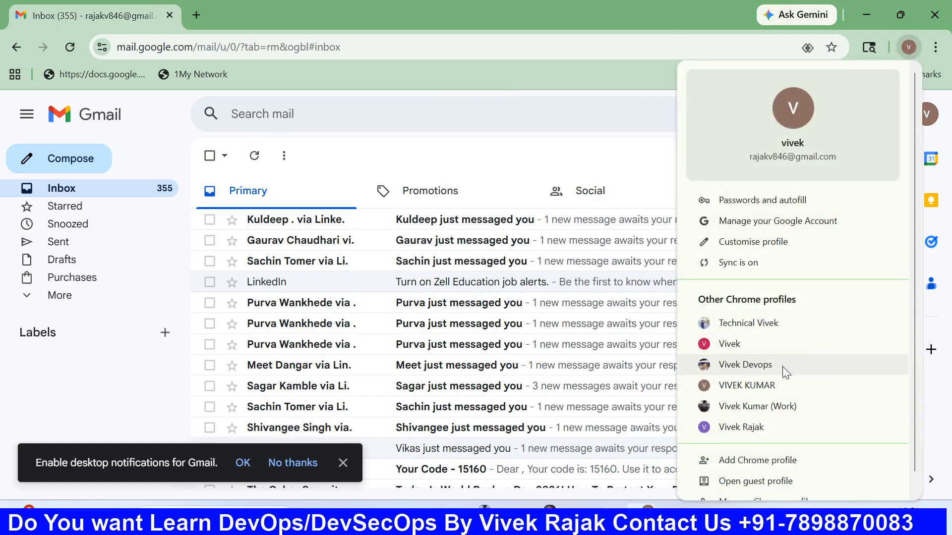
# - Open a window under another Chrome profile, dismiss the tab search tip, and return to Azure
pyautogui.click(775, 385)
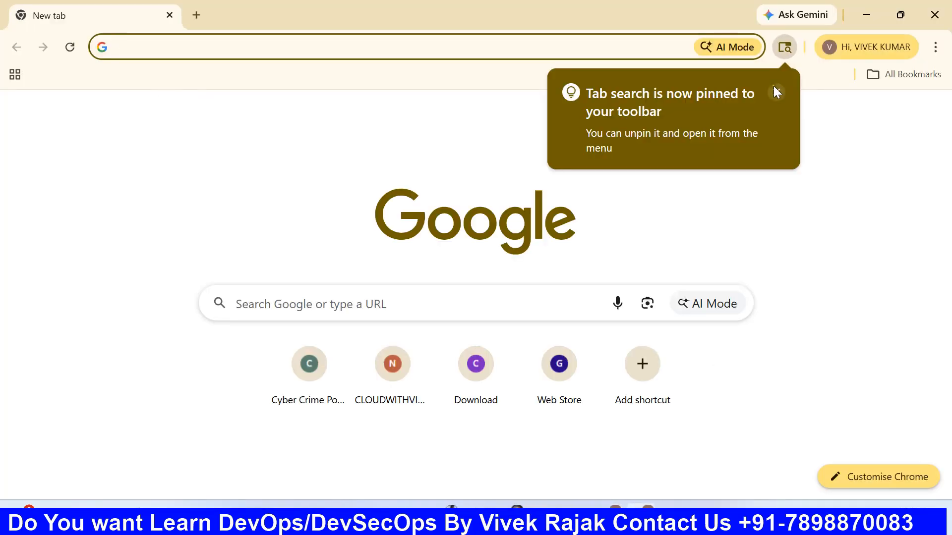
pyautogui.click(776, 92)
pyautogui.hotkey('alt', 'Tab')
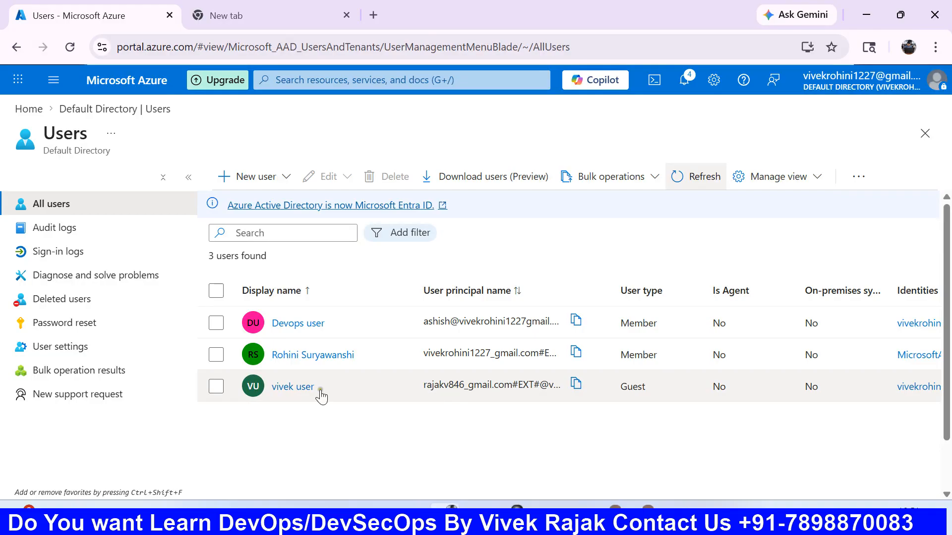
# - Deselect the guest row, then open New user > Invite external user and focus Email
pyautogui.click(218, 387)
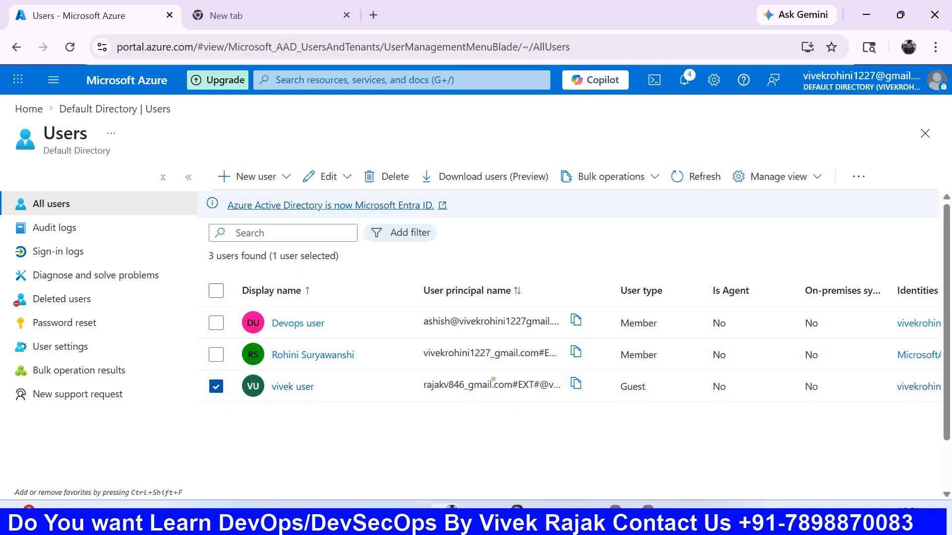
pyautogui.click(216, 387)
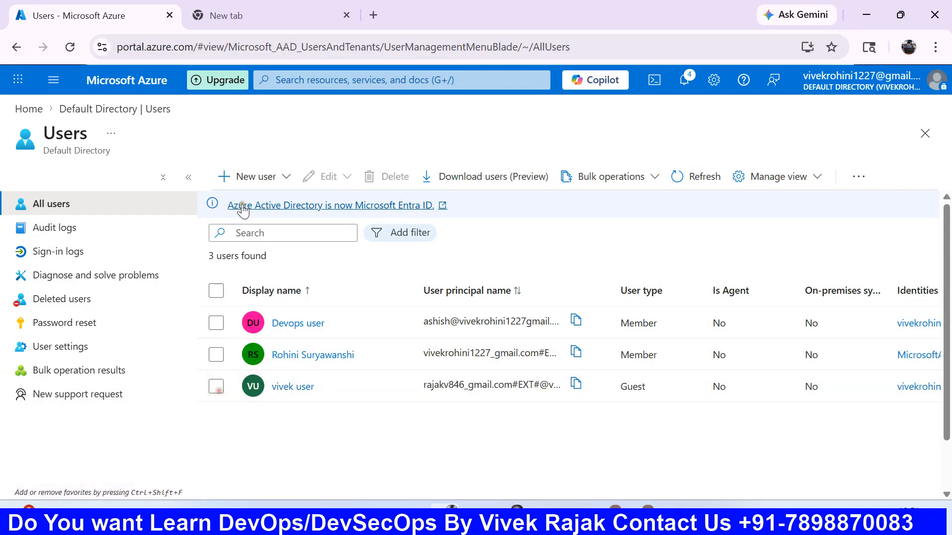
pyautogui.click(291, 173)
pyautogui.click(238, 259)
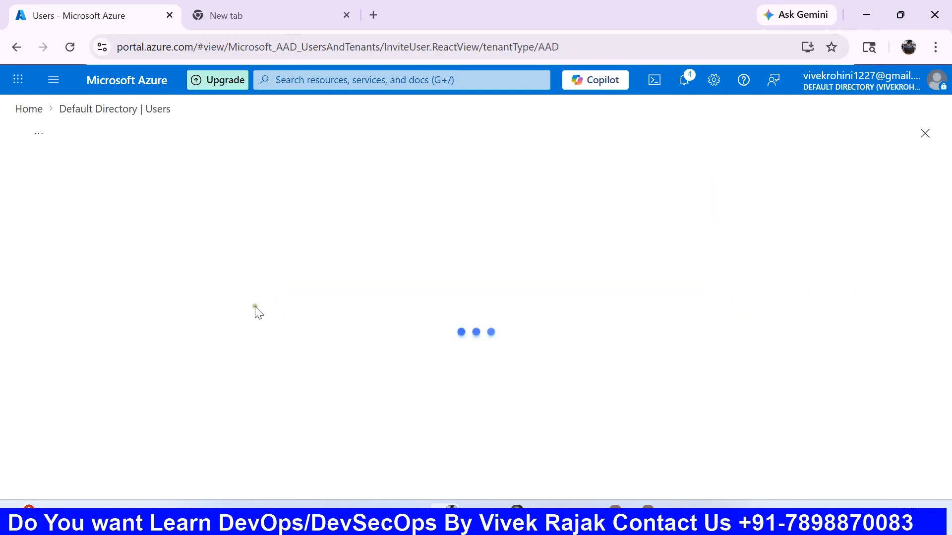
pyautogui.click(258, 327)
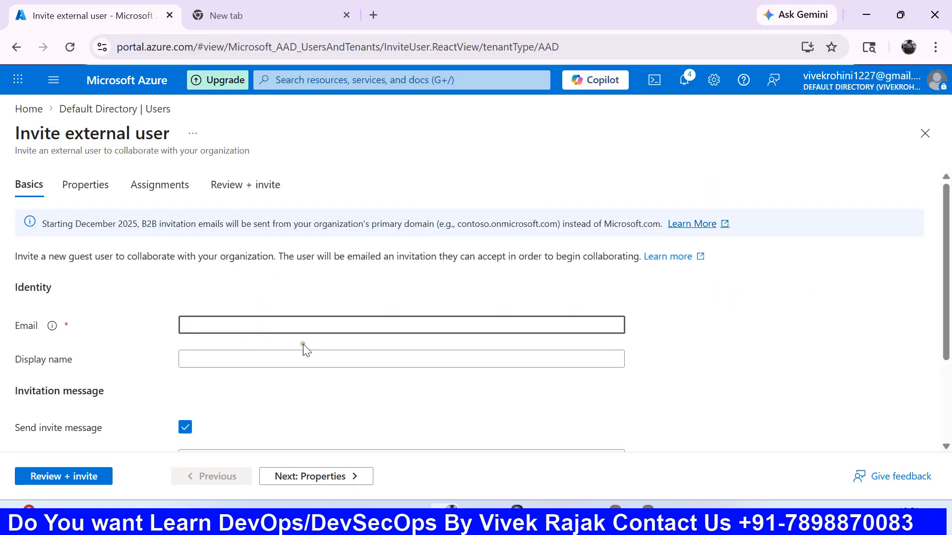
# - Copy the second profile's Gmail address from its account panel and paste it into Email
pyautogui.hotkey('ctrl', 'w')
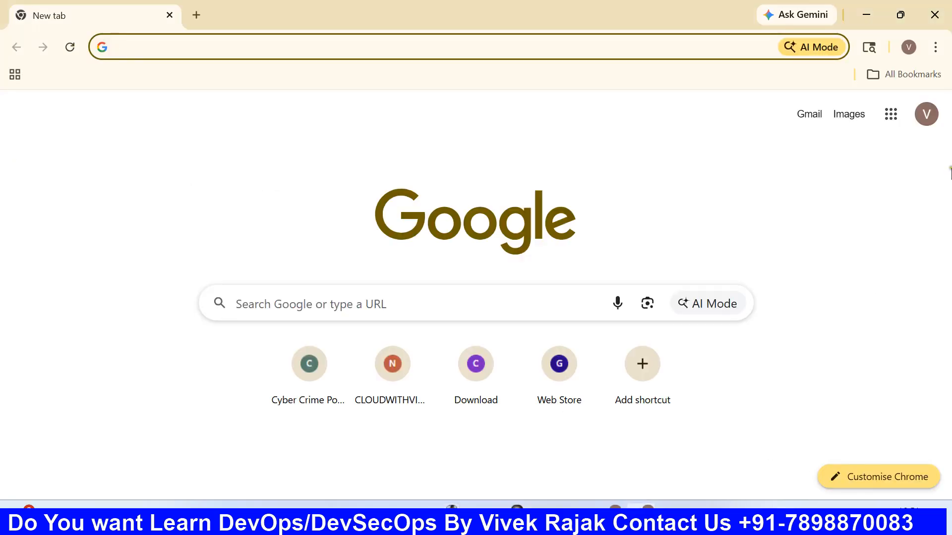
pyautogui.click(909, 46)
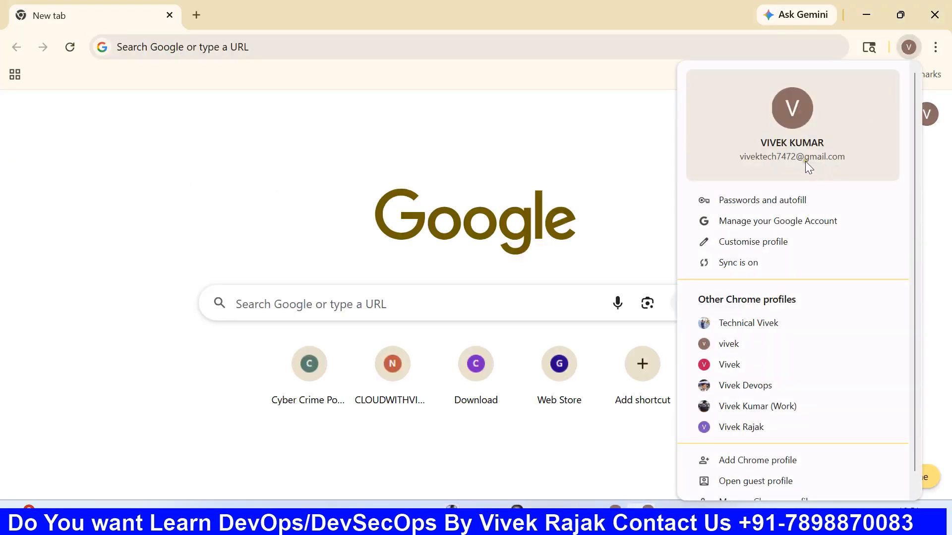
pyautogui.click(706, 150)
pyautogui.click(427, 155)
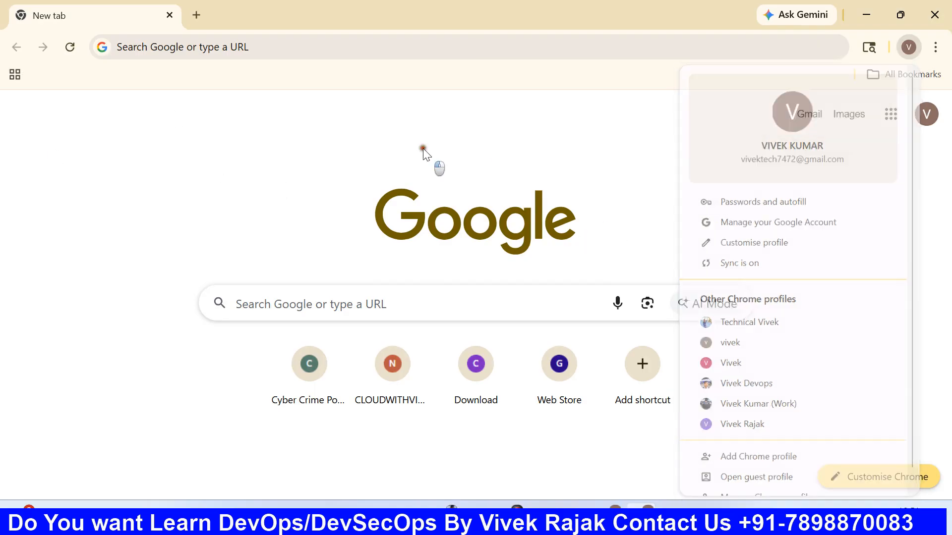
pyautogui.click(813, 113)
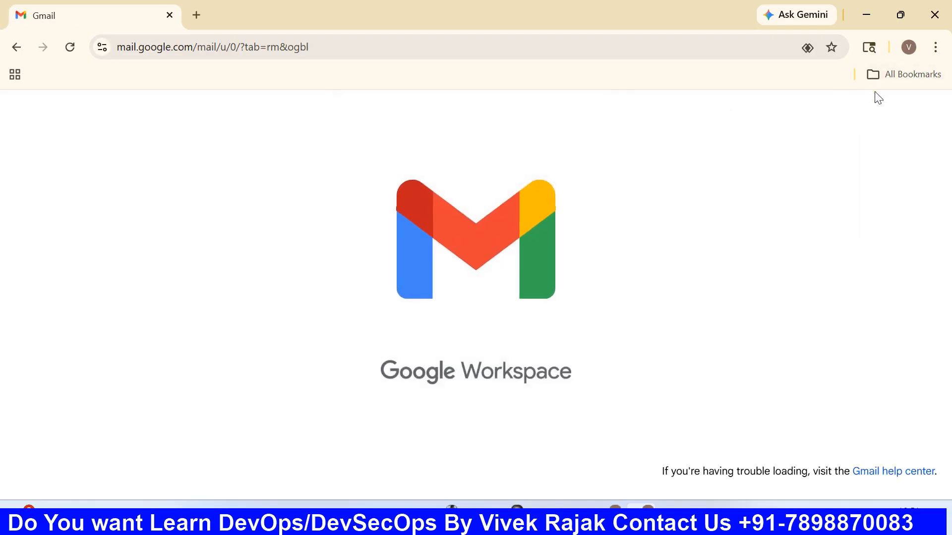
pyautogui.click(925, 114)
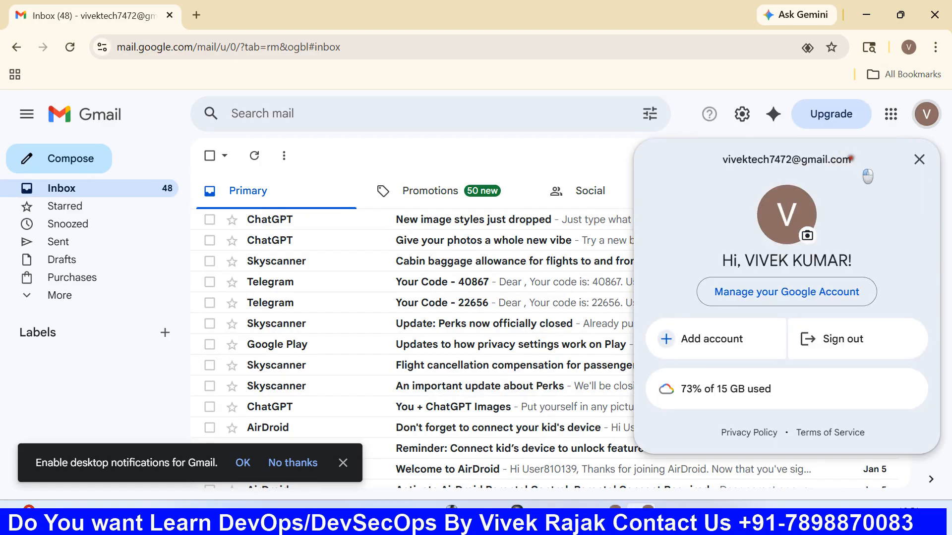
pyautogui.moveTo(854, 159); pyautogui.dragTo(717, 157)
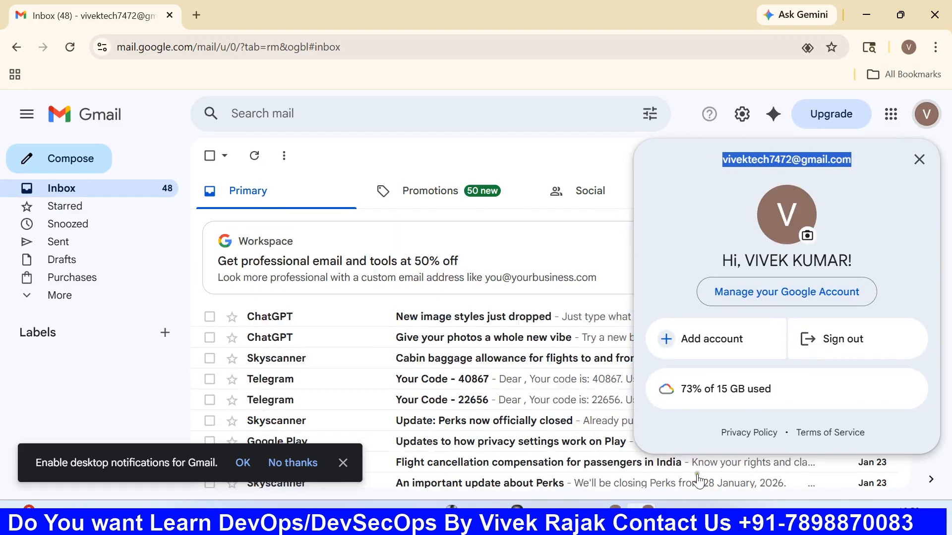
pyautogui.click(451, 518)
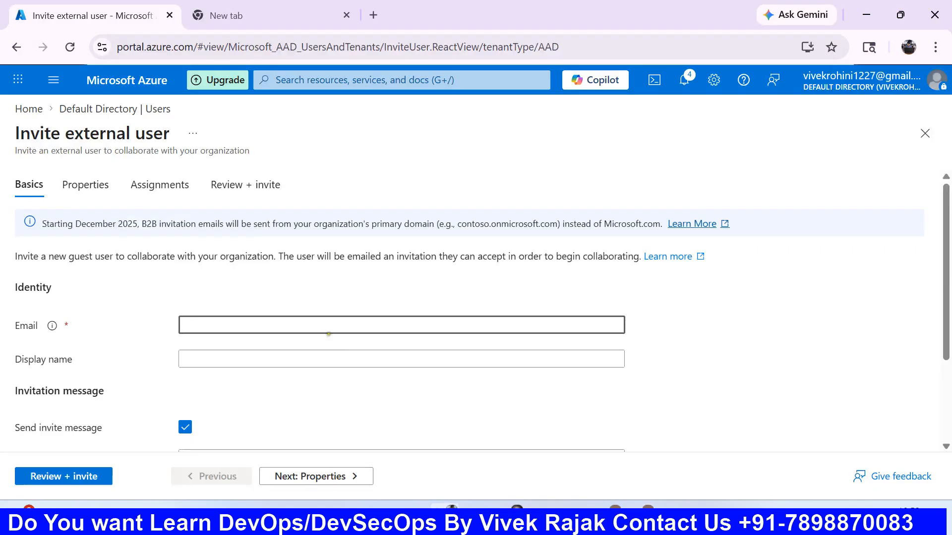
pyautogui.hotkey('ctrl', 'v')
pyautogui.click(306, 360)
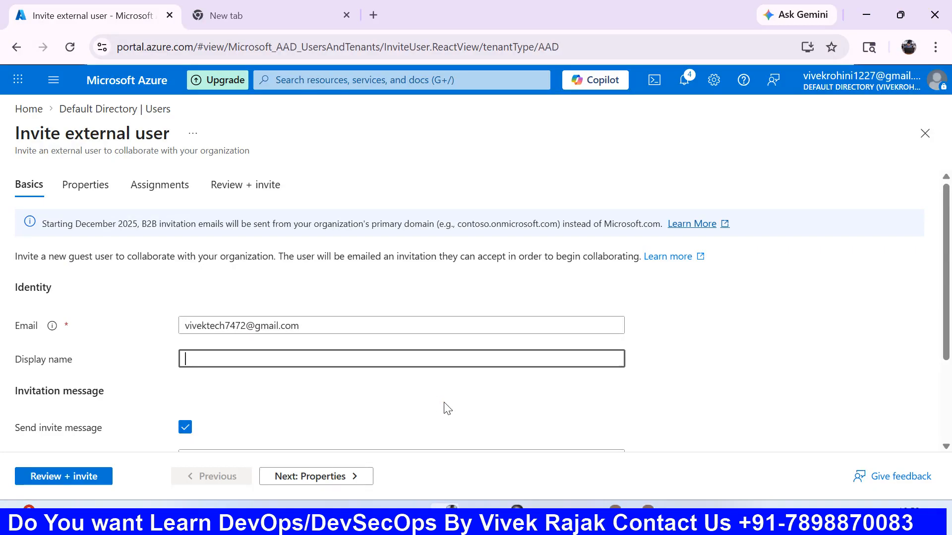
# - Enter display name 'user1' and the message 'invitation for azure login'
pyautogui.write('user1')
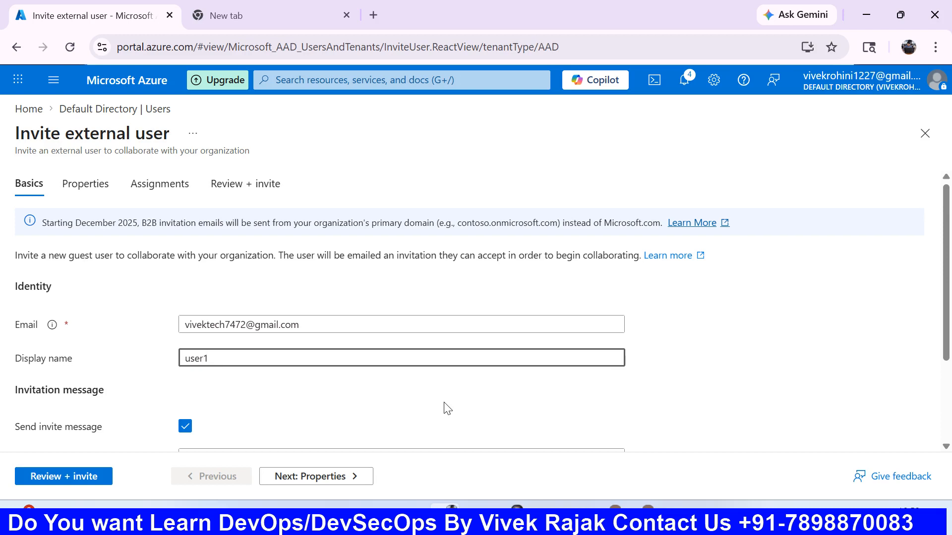
pyautogui.scroll(-1, 444, 408)
pyautogui.click(297, 394)
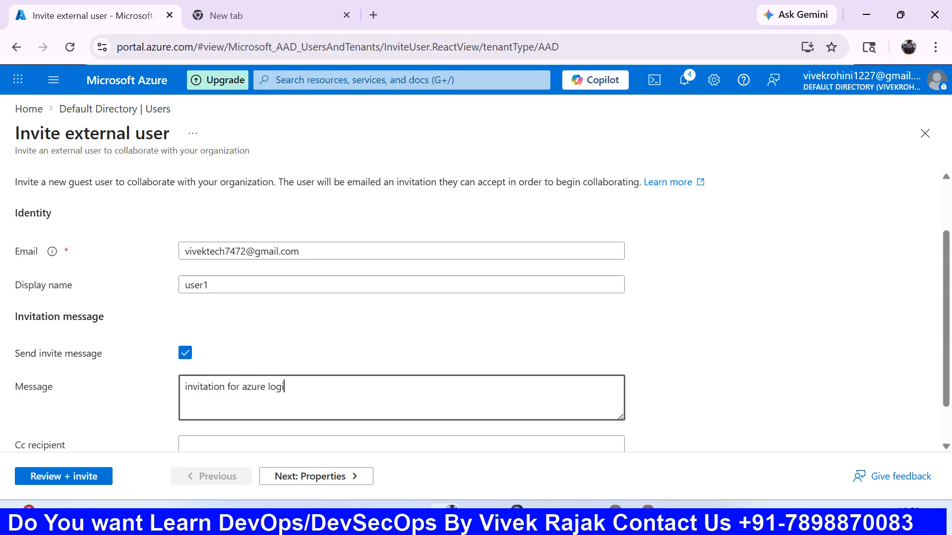
pyautogui.scroll(-1, 293, 412)
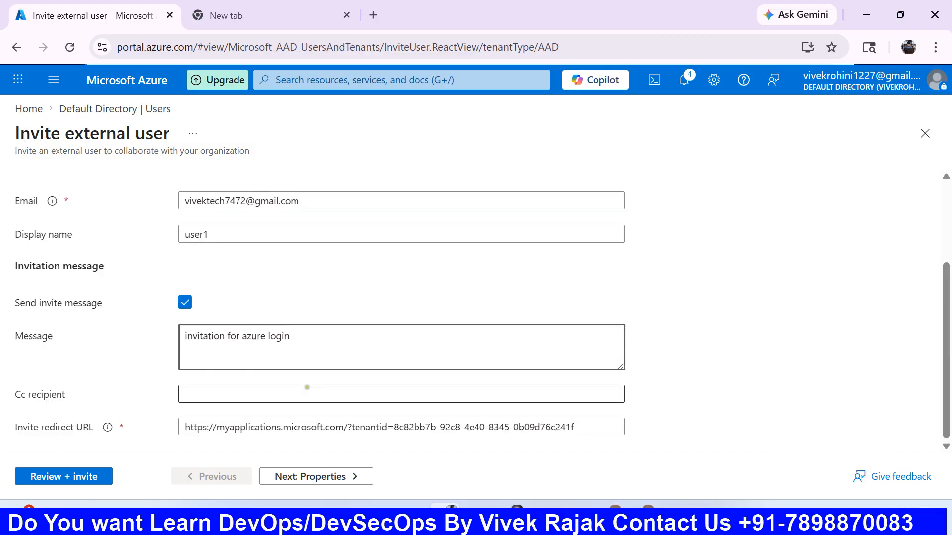
# - Leave User type as Guest on the Properties page and continue to Assignments
pyautogui.click(299, 474)
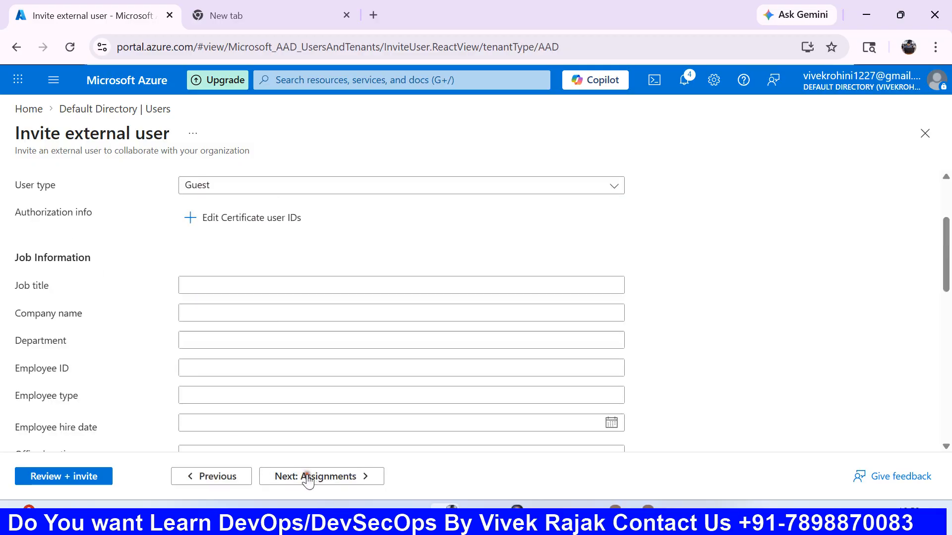
pyautogui.scroll(-5, 193, 304)
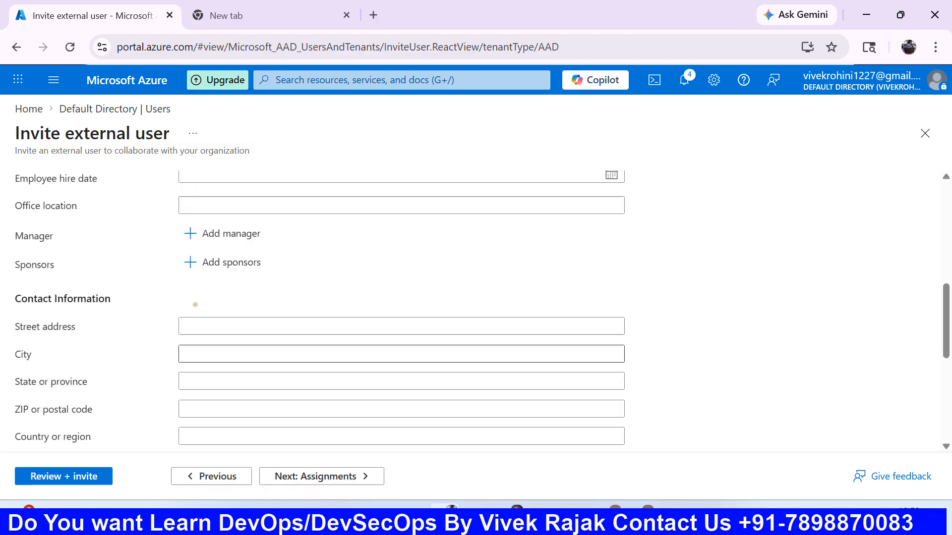
pyautogui.scroll(8, 204, 310)
pyautogui.click(408, 314)
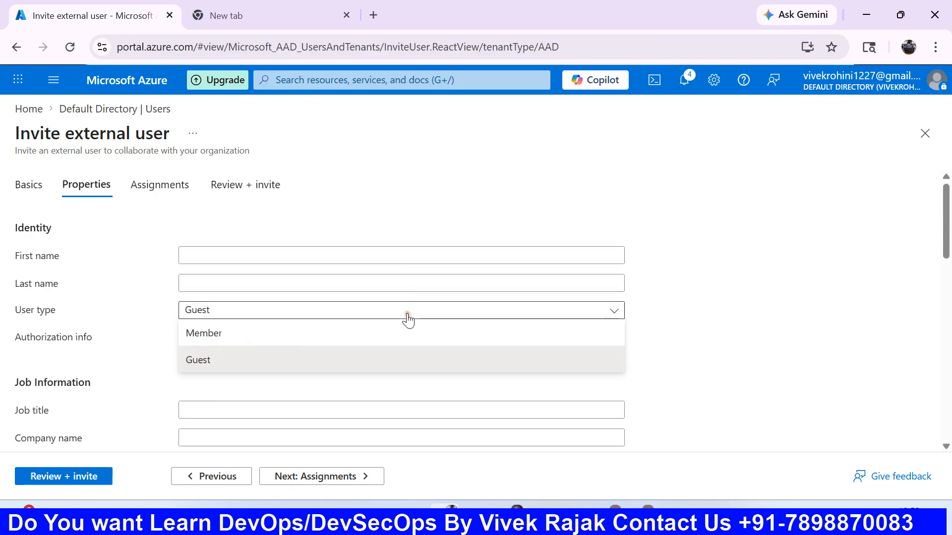
pyautogui.click(408, 317)
pyautogui.scroll(-10, 363, 307)
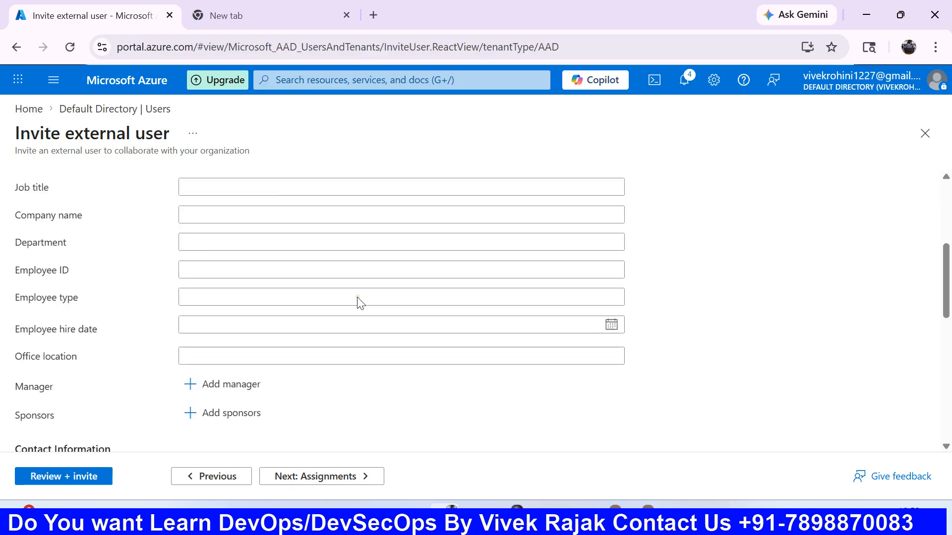
pyautogui.scroll(-4, 361, 304)
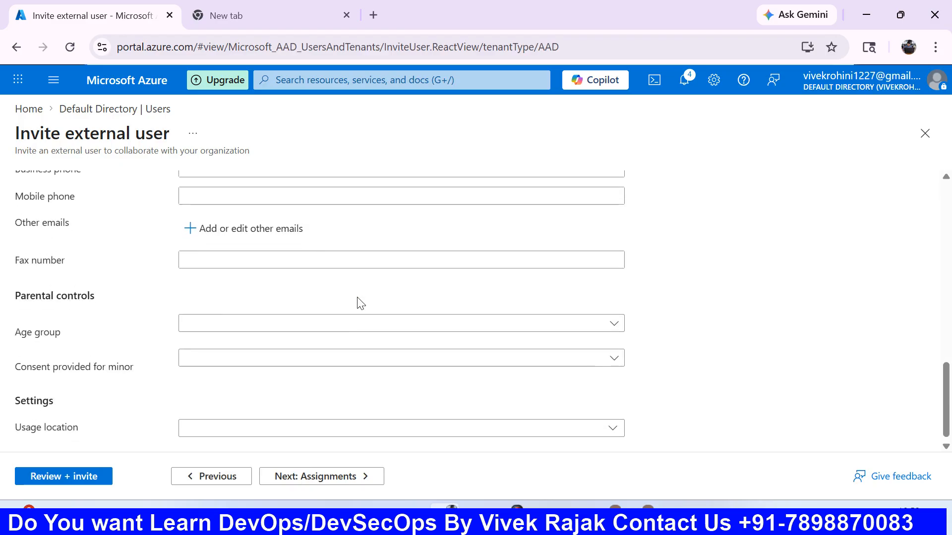
pyautogui.scroll(5, 360, 304)
pyautogui.scroll(8, 360, 303)
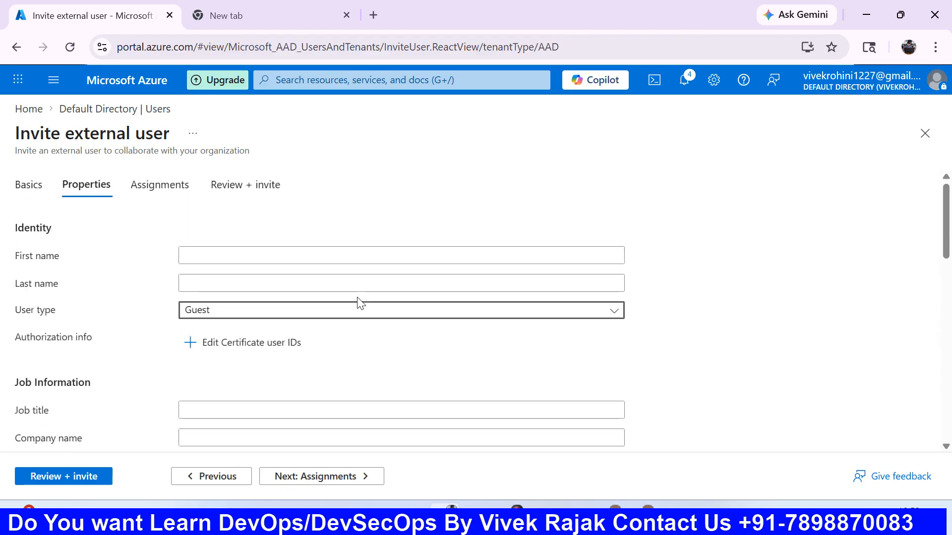
pyautogui.scroll(-10, 359, 302)
pyautogui.click(307, 476)
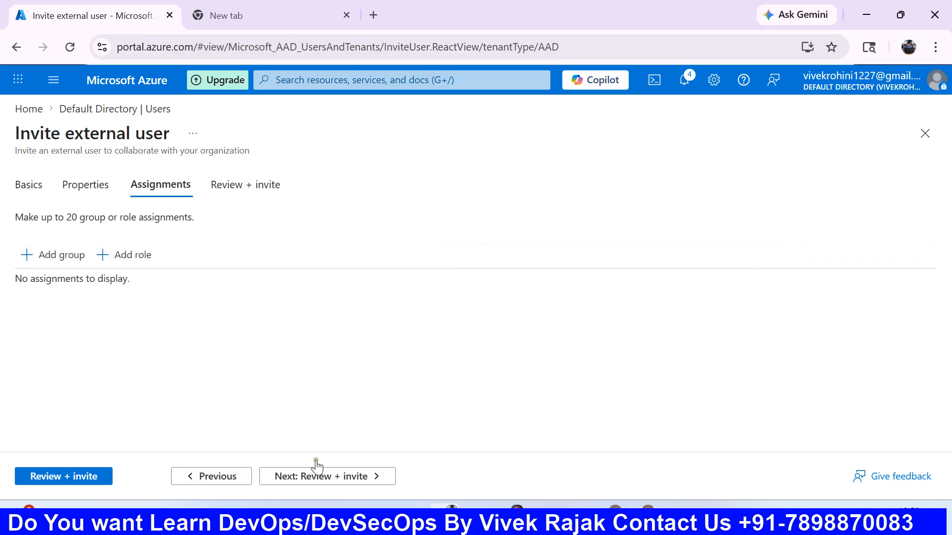
# - Review the user1 guest invitation and send it
pyautogui.click(297, 477)
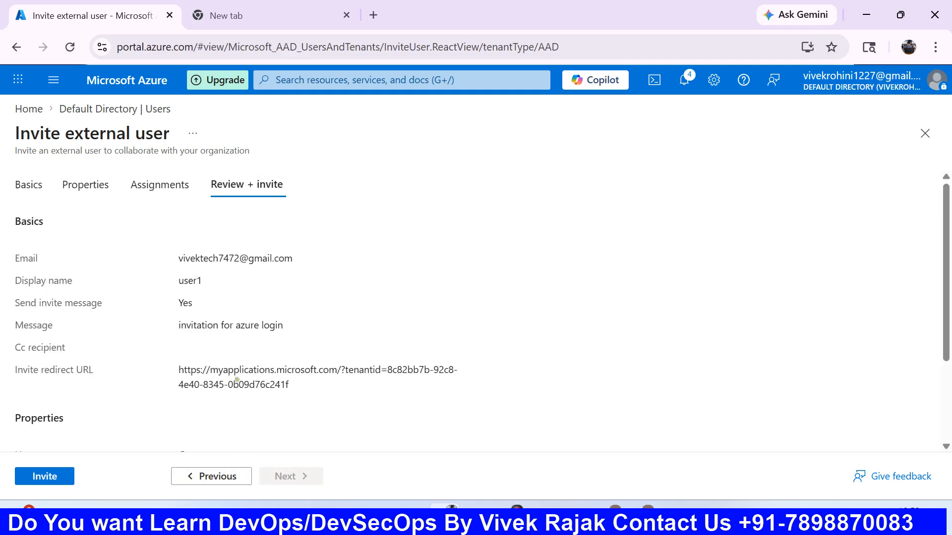
pyautogui.scroll(-2, 237, 380)
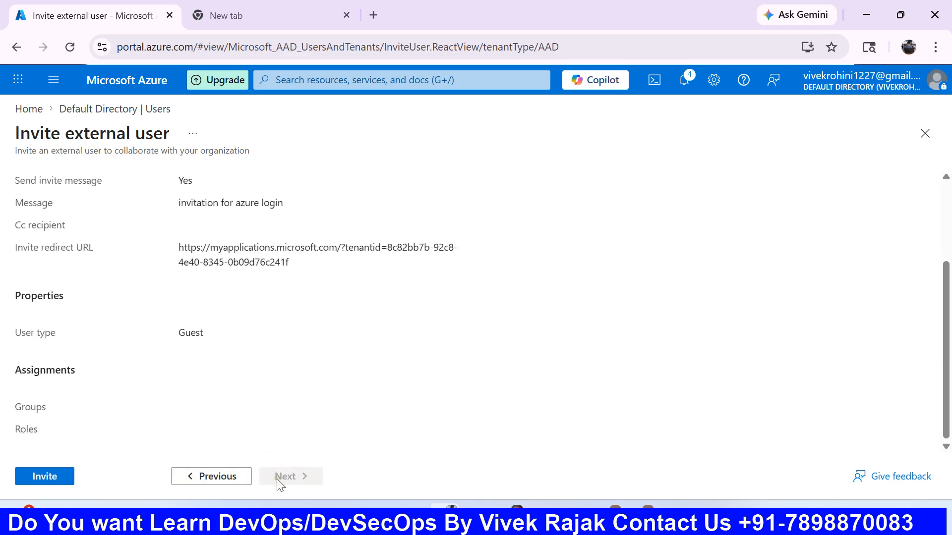
pyautogui.click(60, 477)
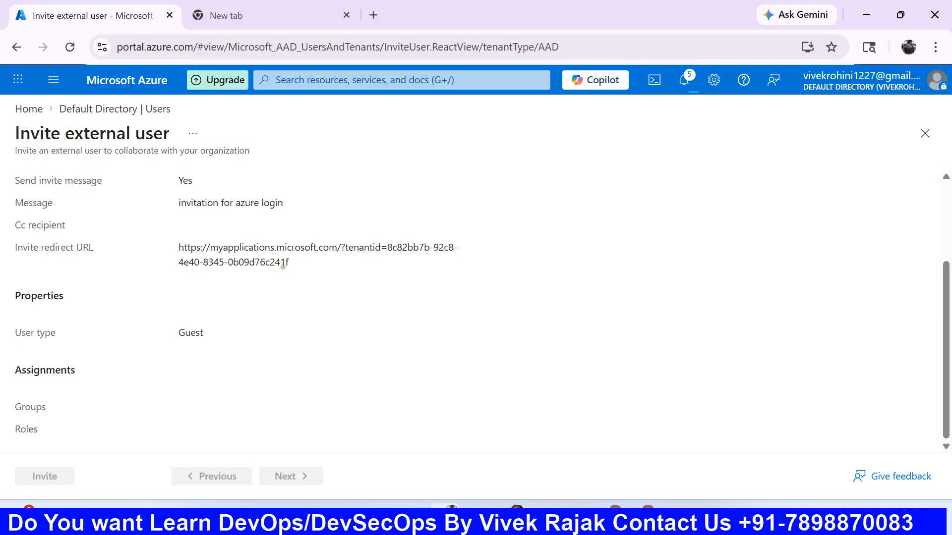
# - Select the invite redirect URL and copy it
pyautogui.moveTo(175, 249); pyautogui.dragTo(292, 273)
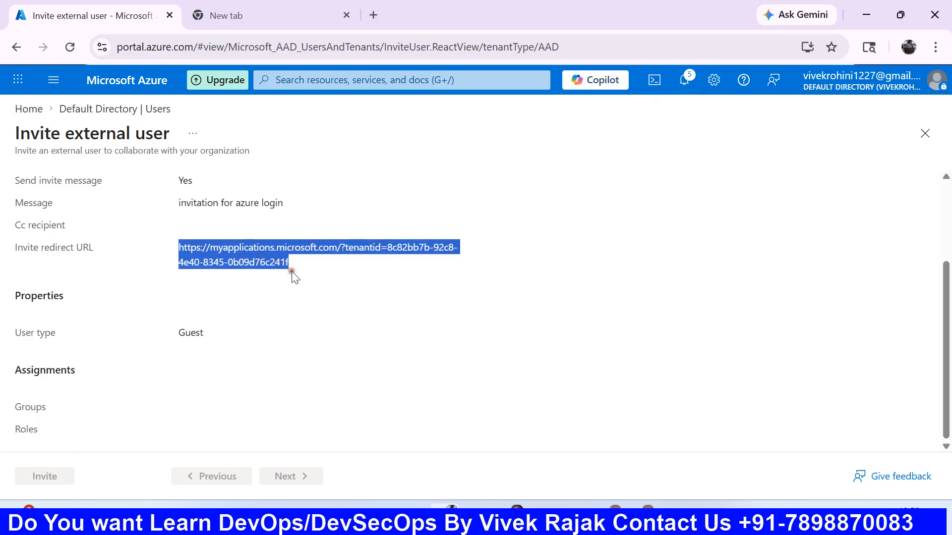
pyautogui.rightClick(257, 256)
pyautogui.click(320, 272)
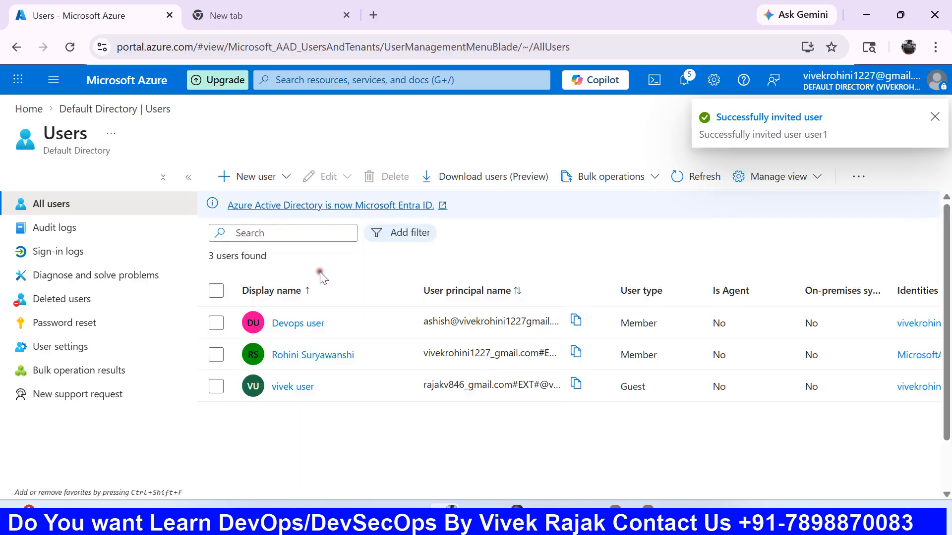
# - Refresh the Users list until guest user1 appears as the fourth user, then return to Gmail
pyautogui.scroll(-2, 376, 321)
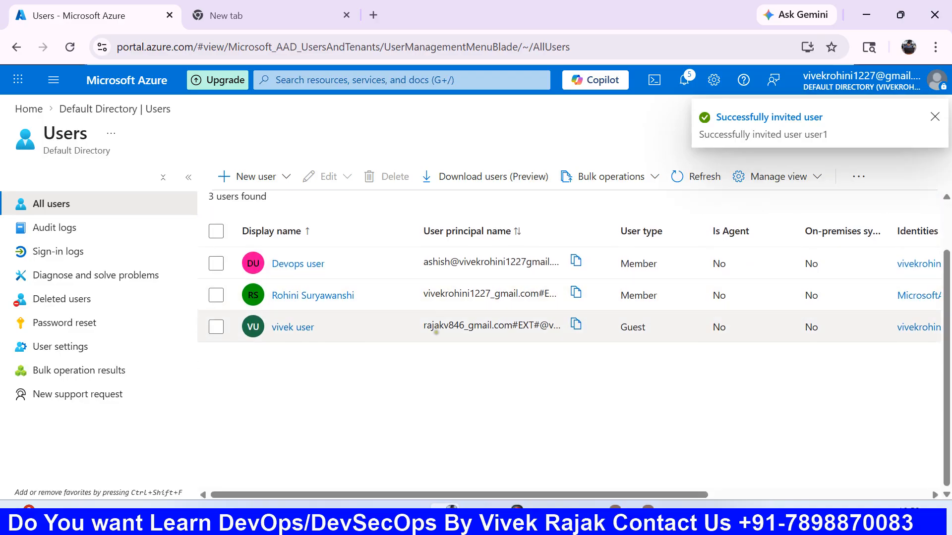
pyautogui.click(690, 177)
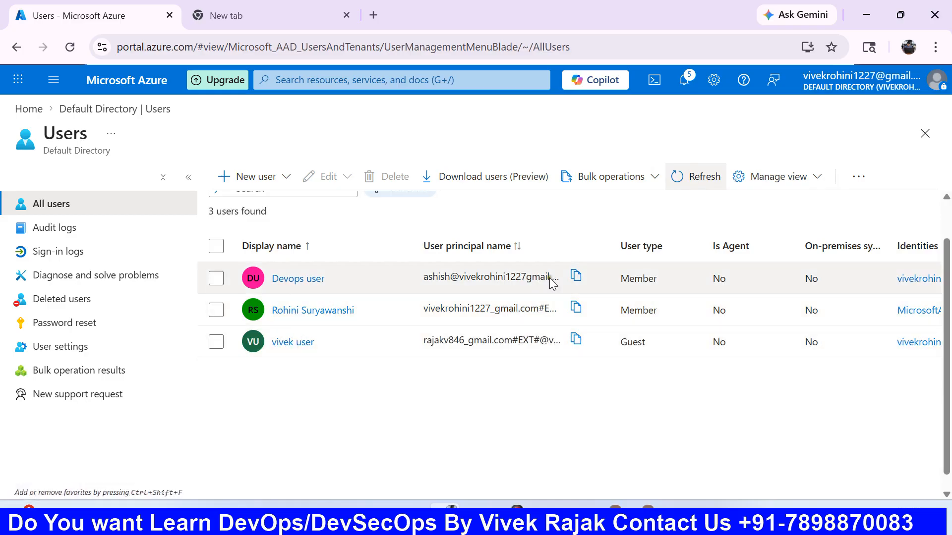
pyautogui.click(676, 188)
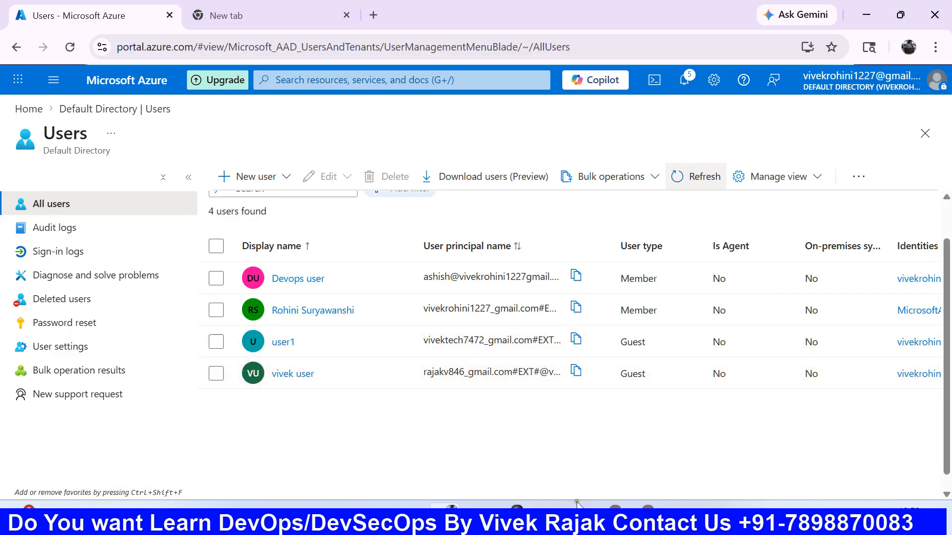
pyautogui.hotkey('alt', 'Tab')
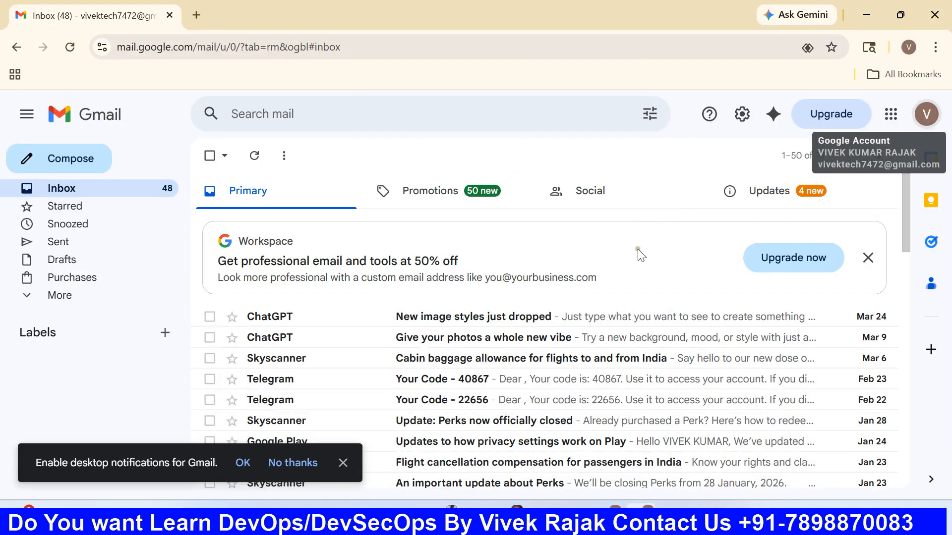
pyautogui.click(254, 157)
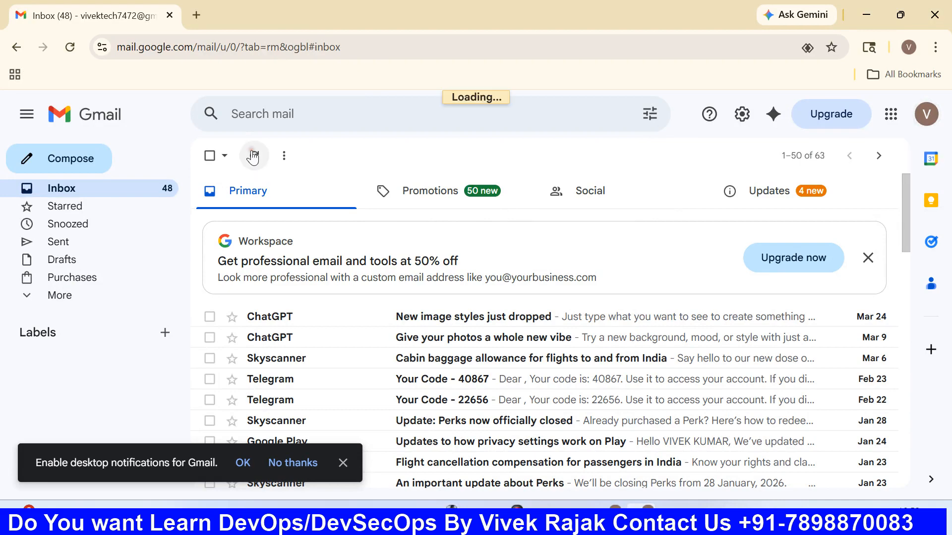
pyautogui.click(343, 462)
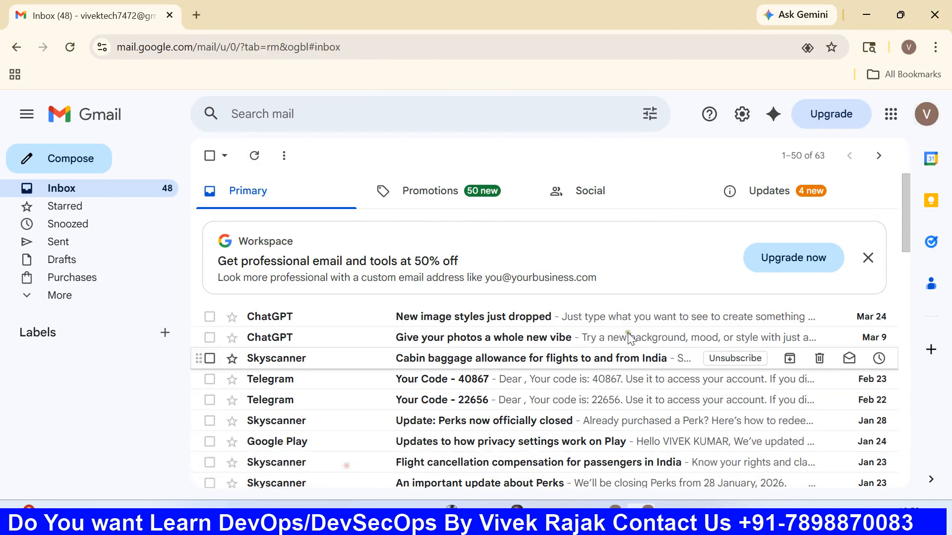
pyautogui.click(868, 258)
pyautogui.click(409, 180)
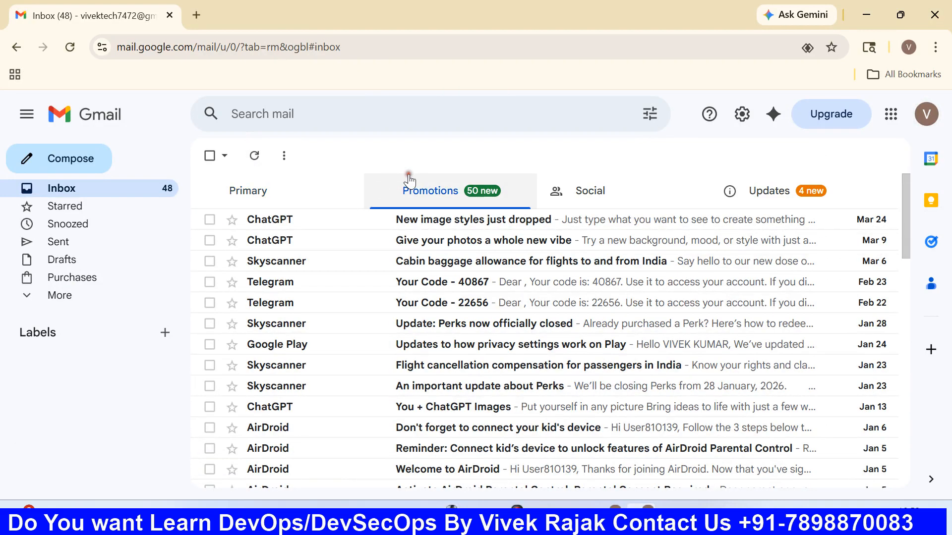
pyautogui.click(559, 201)
pyautogui.click(743, 202)
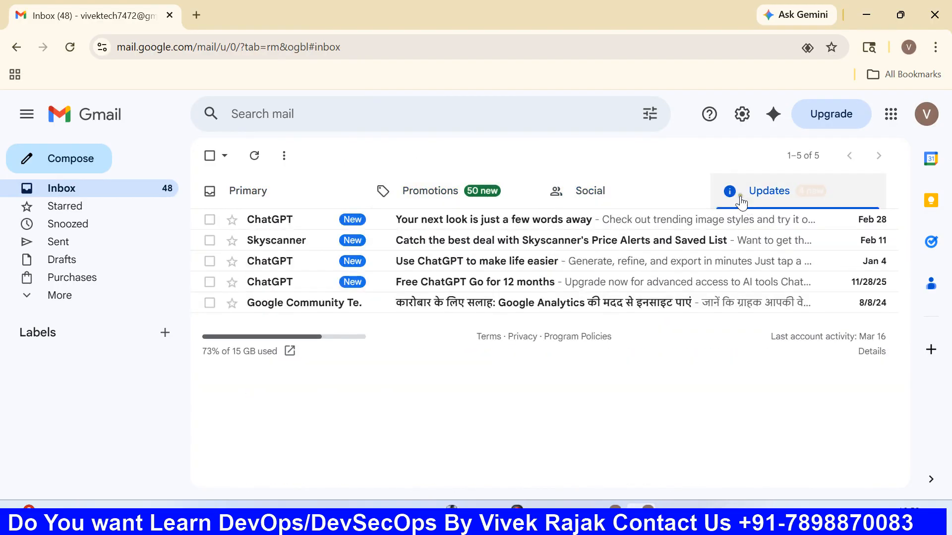
pyautogui.click(286, 190)
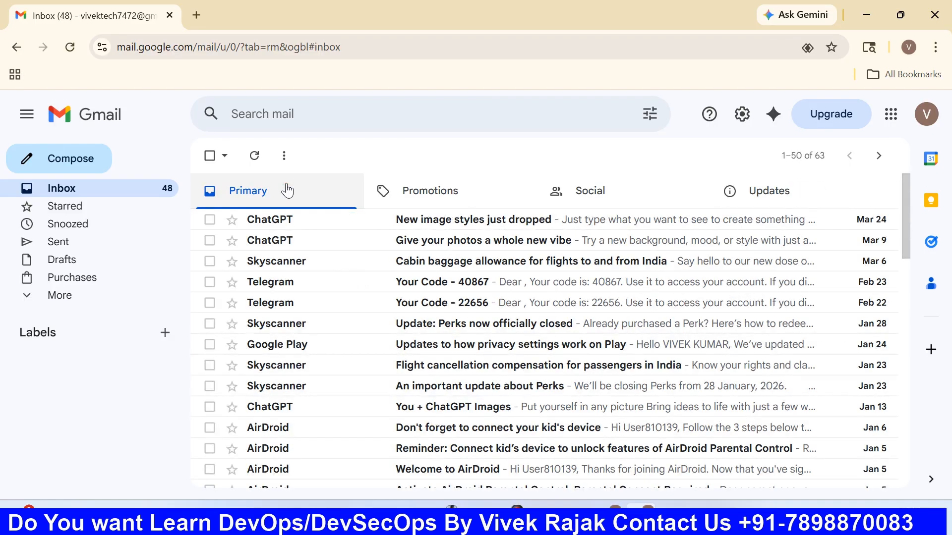
pyautogui.scroll(-2, 268, 268)
pyautogui.scroll(-2, 268, 267)
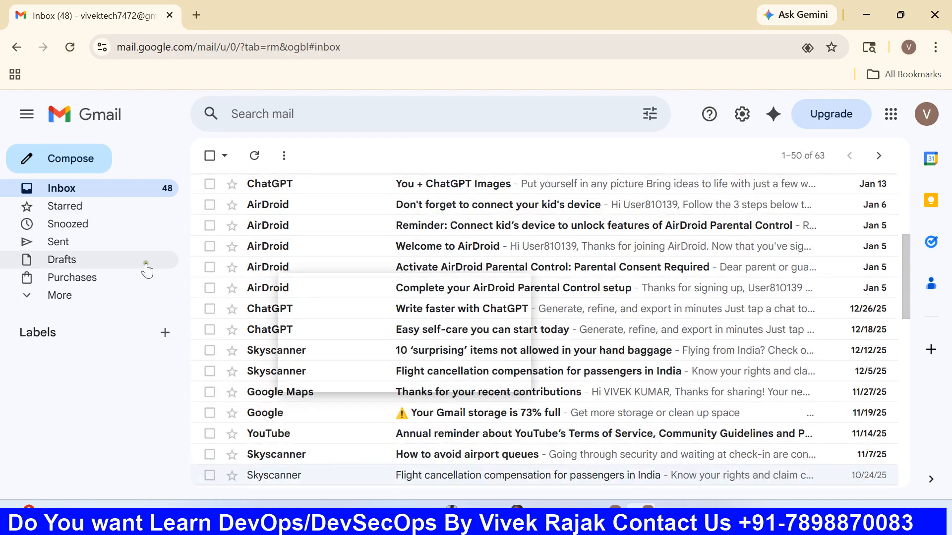
pyautogui.click(59, 295)
pyautogui.scroll(-1, 74, 307)
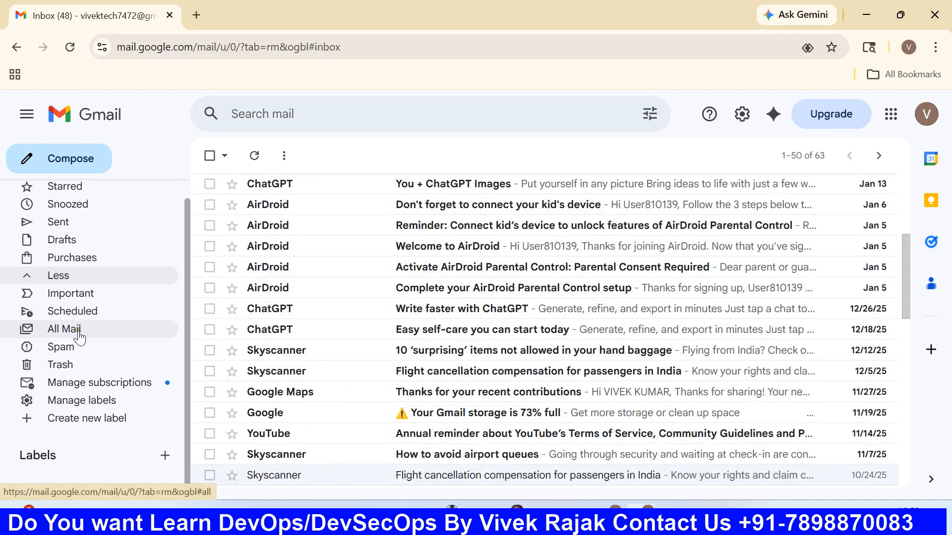
pyautogui.click(93, 353)
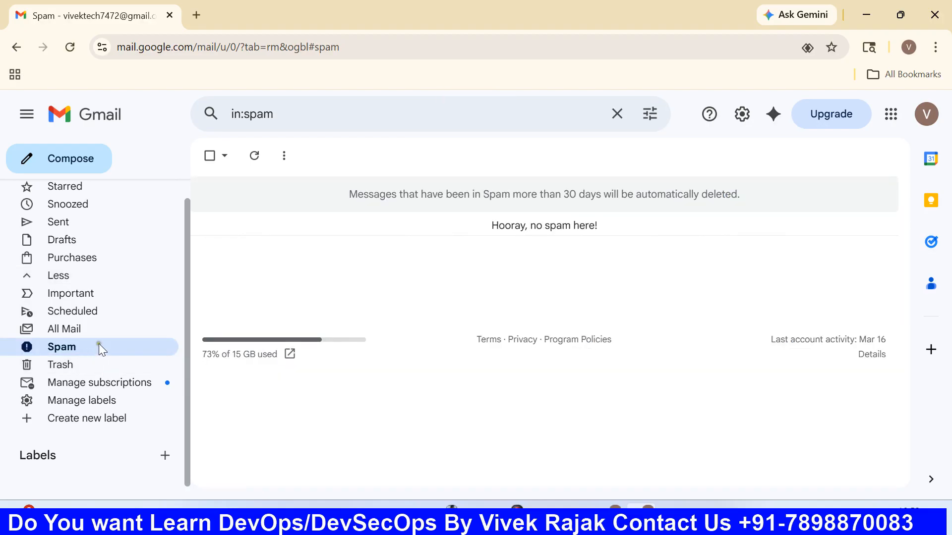
pyautogui.scroll(1, 161, 280)
pyautogui.click(143, 187)
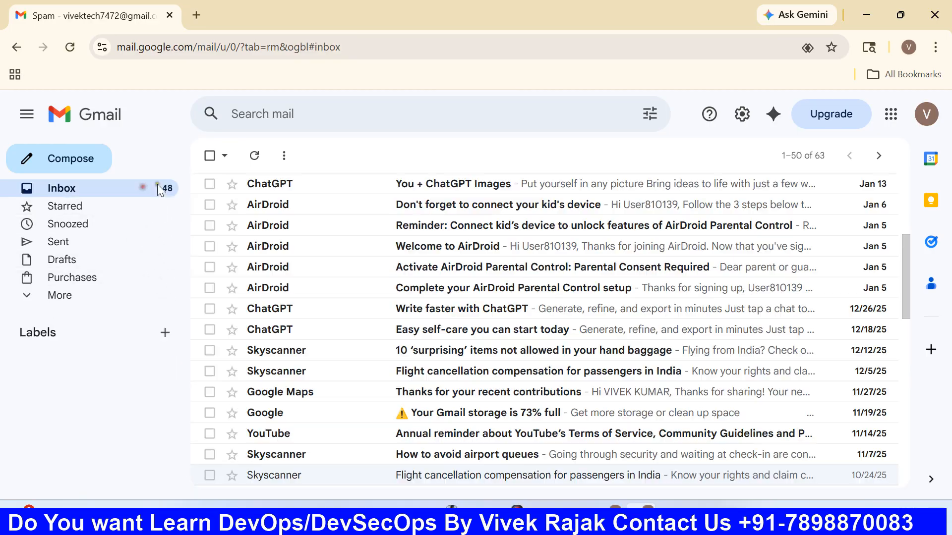
pyautogui.click(255, 156)
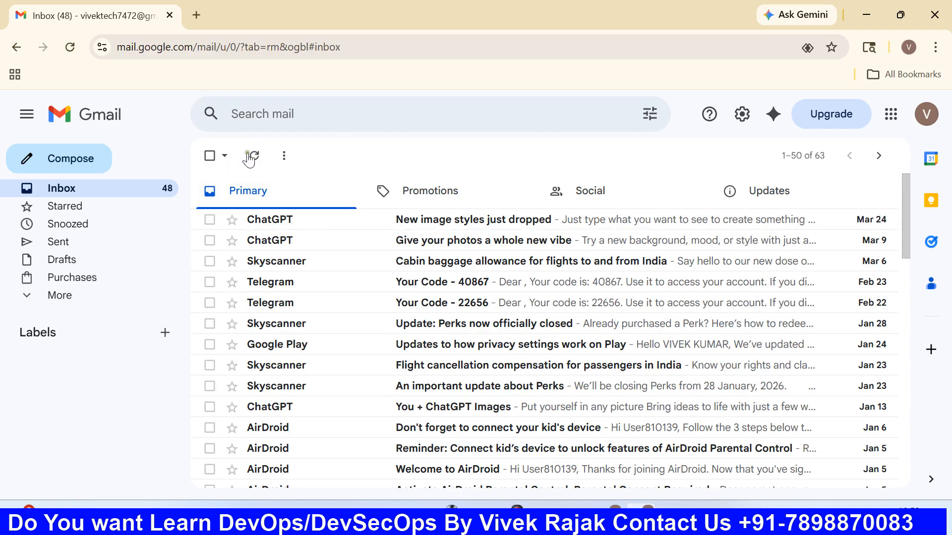
pyautogui.click(255, 157)
pyautogui.hotkey('alt', 'Tab')
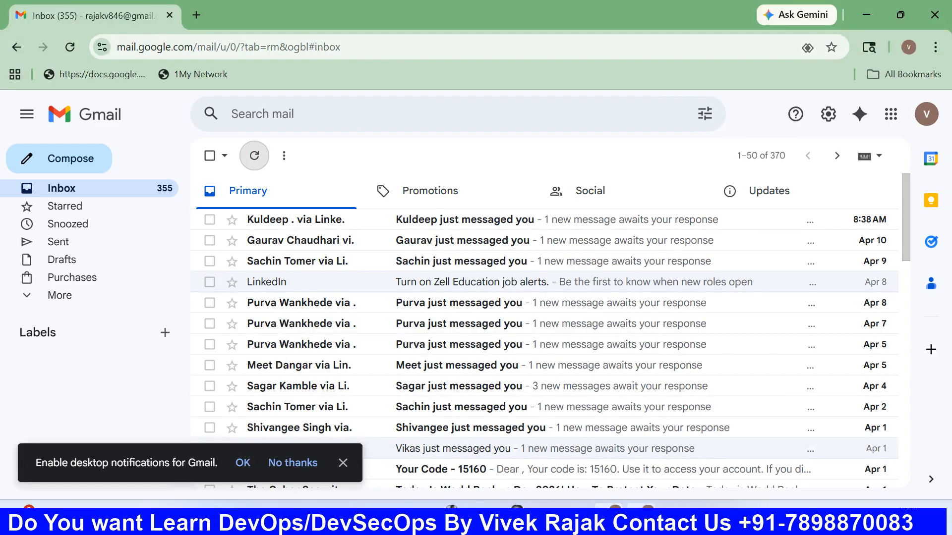
pyautogui.hotkey('alt', 'Tab')
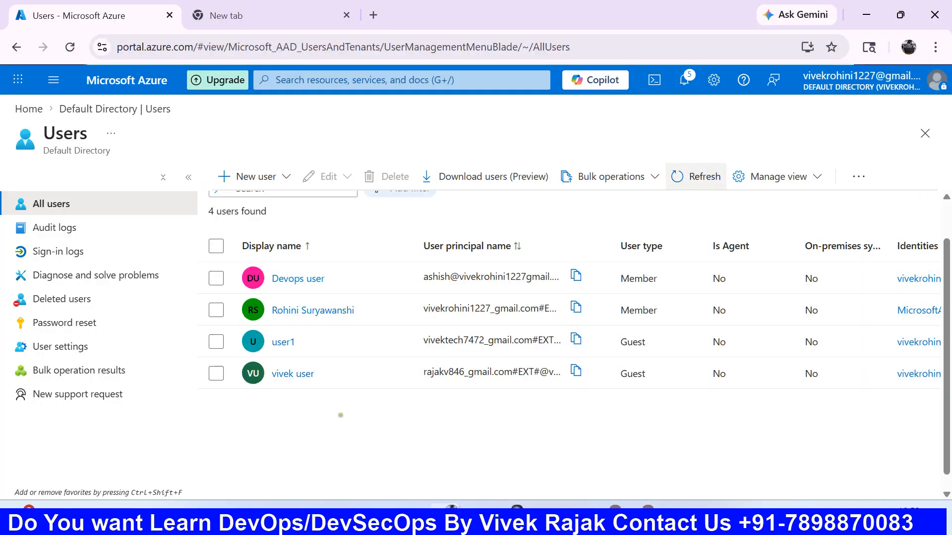
# - Refresh the Azure Users list three more times, still showing 4 users, then return to the Gmail inbox
pyautogui.click(679, 176)
pyautogui.click(679, 176)
pyautogui.click(689, 179)
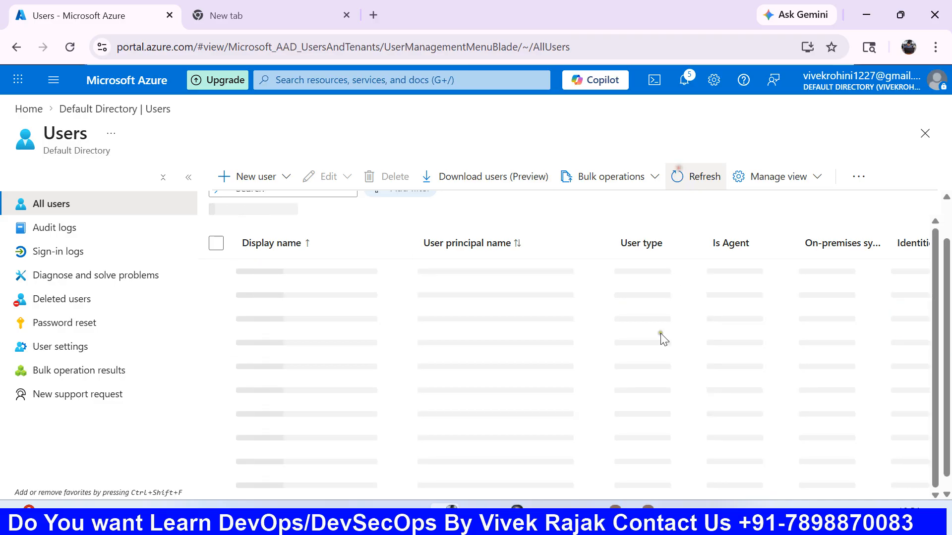
pyautogui.click(644, 518)
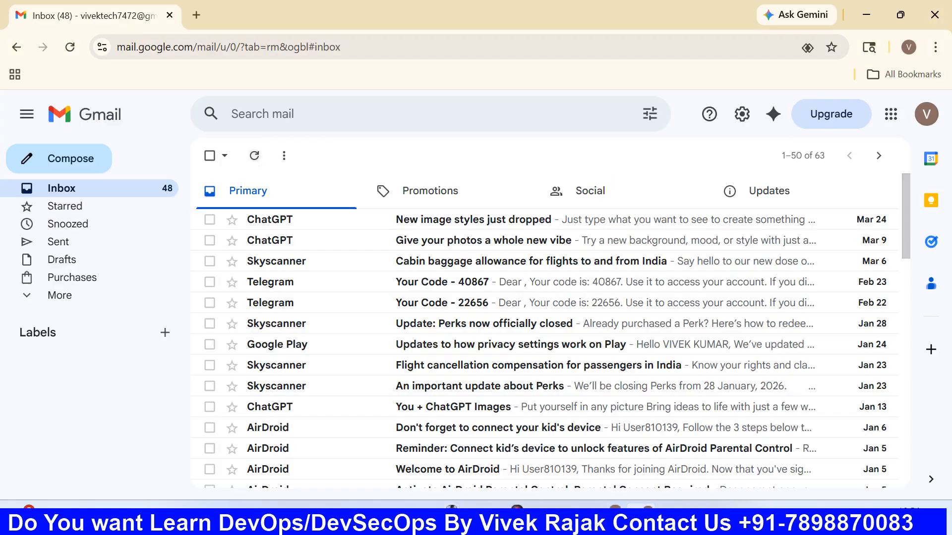
pyautogui.click(249, 155)
pyautogui.press('F5')
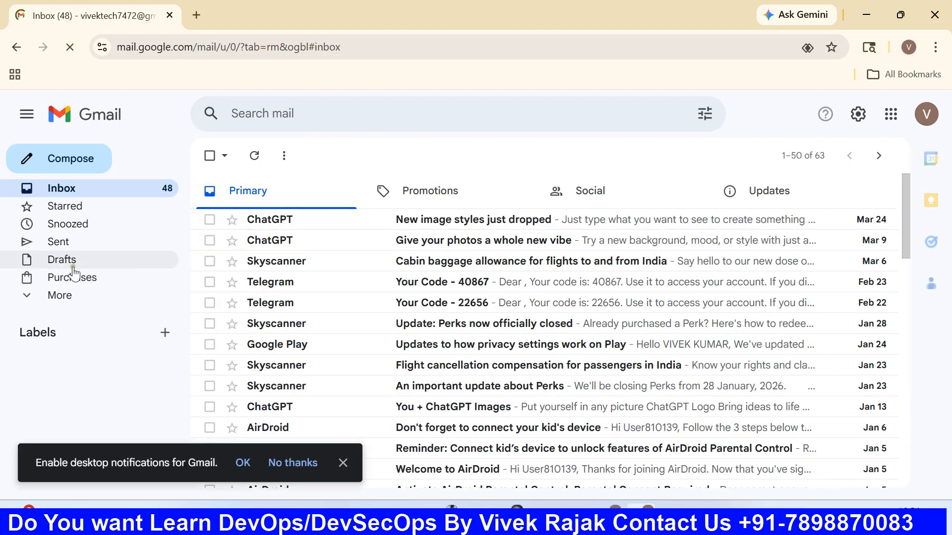
pyautogui.click(90, 295)
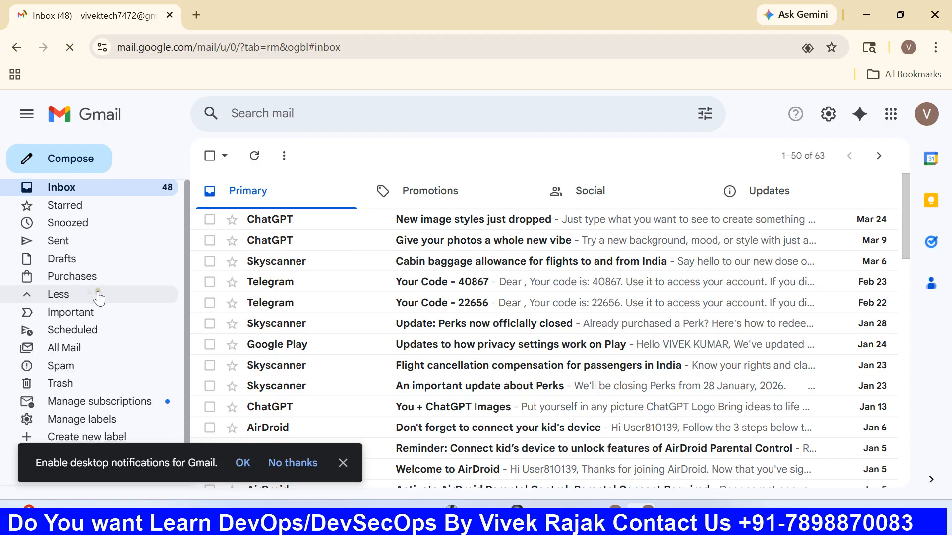
pyautogui.scroll(-1, 93, 305)
pyautogui.click(93, 330)
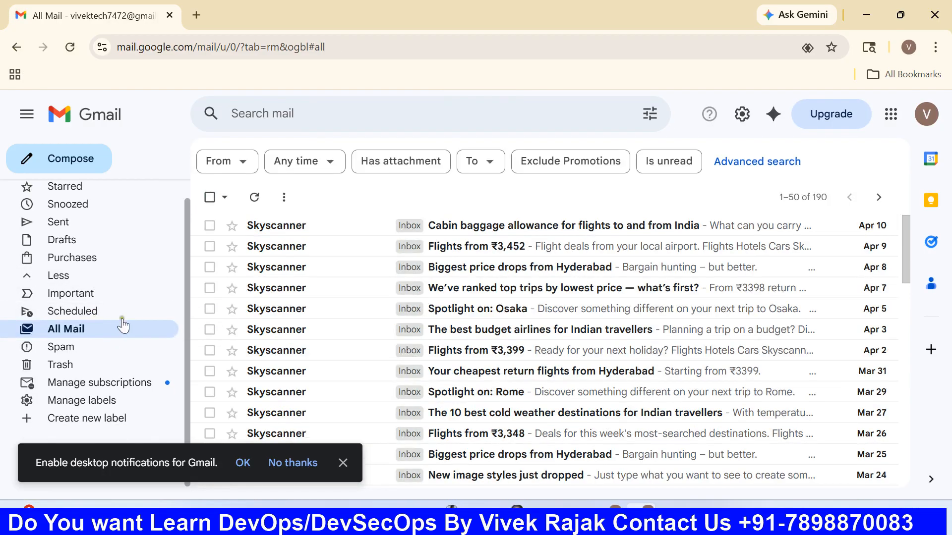
pyautogui.scroll(-1, 418, 260)
pyautogui.scroll(-8, 417, 261)
pyautogui.scroll(9, 249, 267)
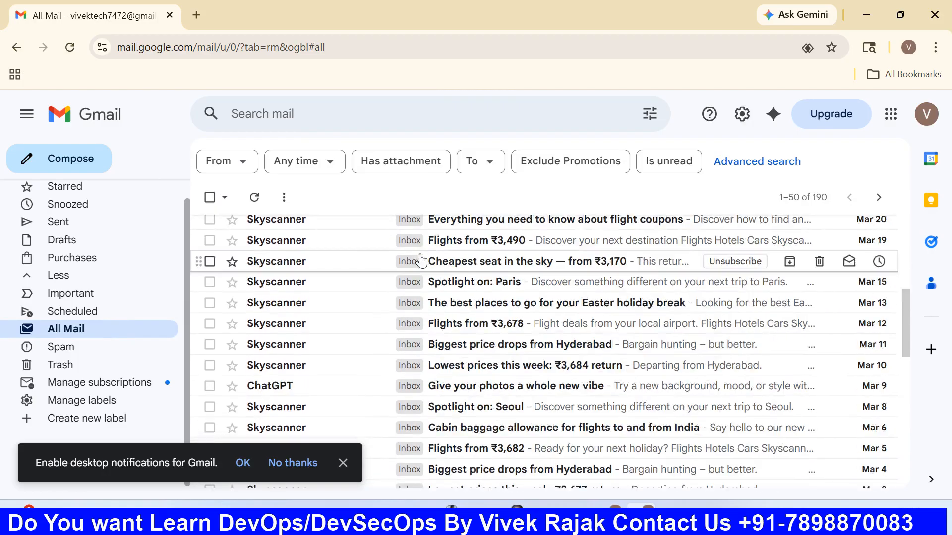
pyautogui.scroll(1, 151, 242)
pyautogui.click(117, 188)
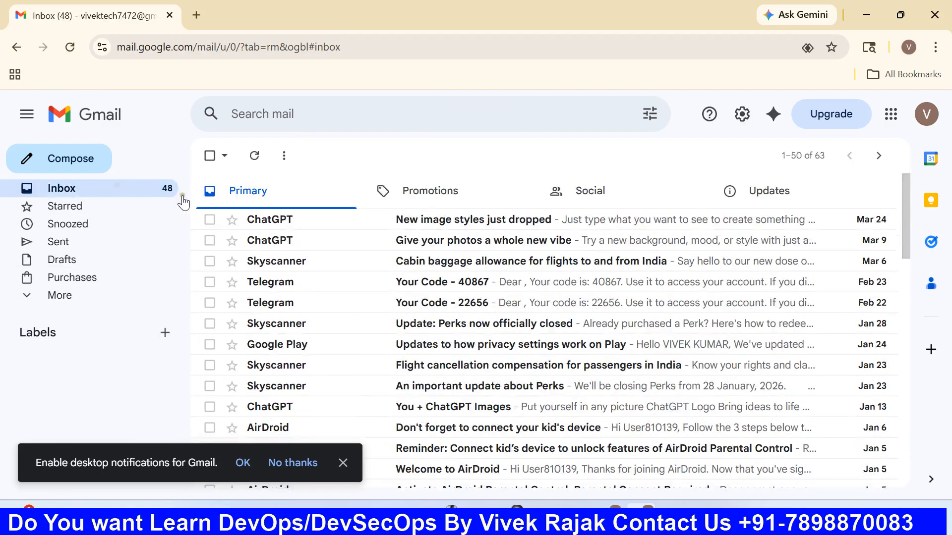
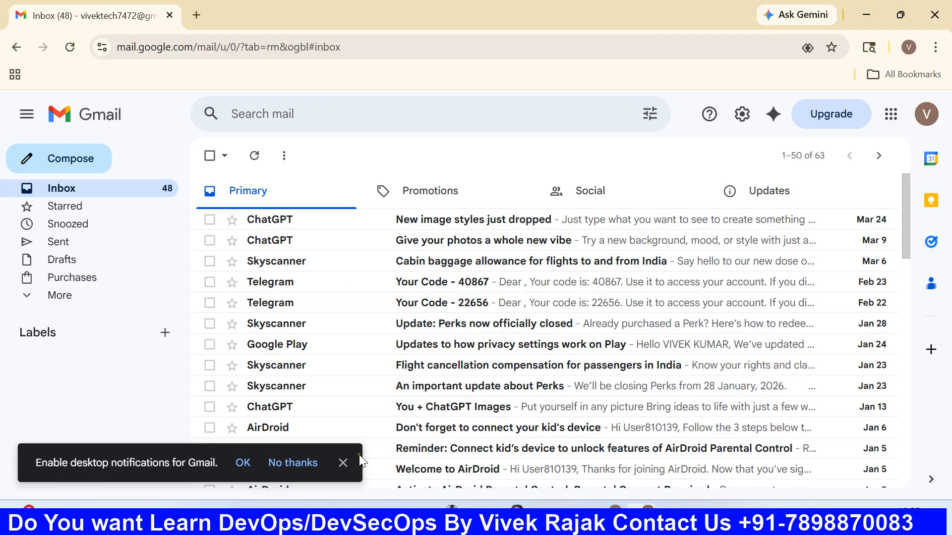
# - Dismiss the notifications prompt and refresh the first Gmail inbox to check for new mail
pyautogui.click(343, 462)
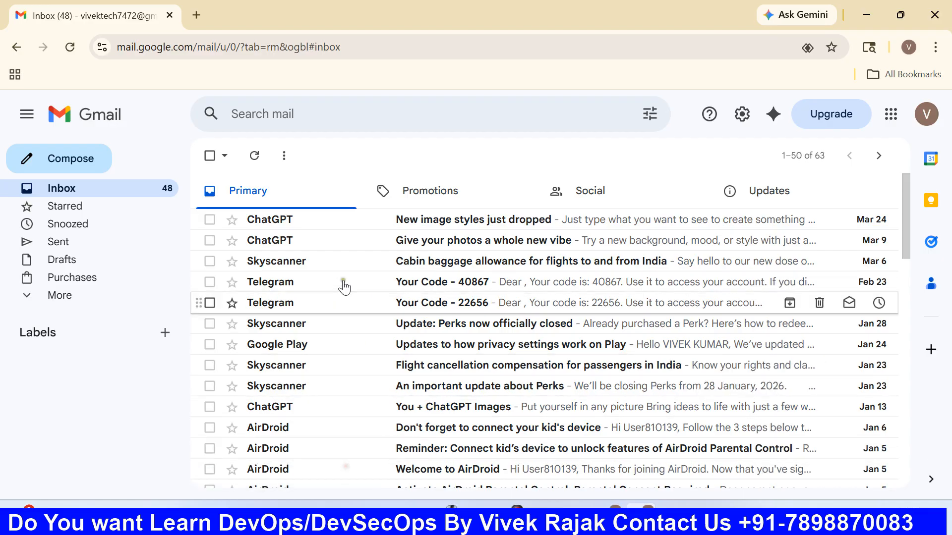
pyautogui.click(256, 155)
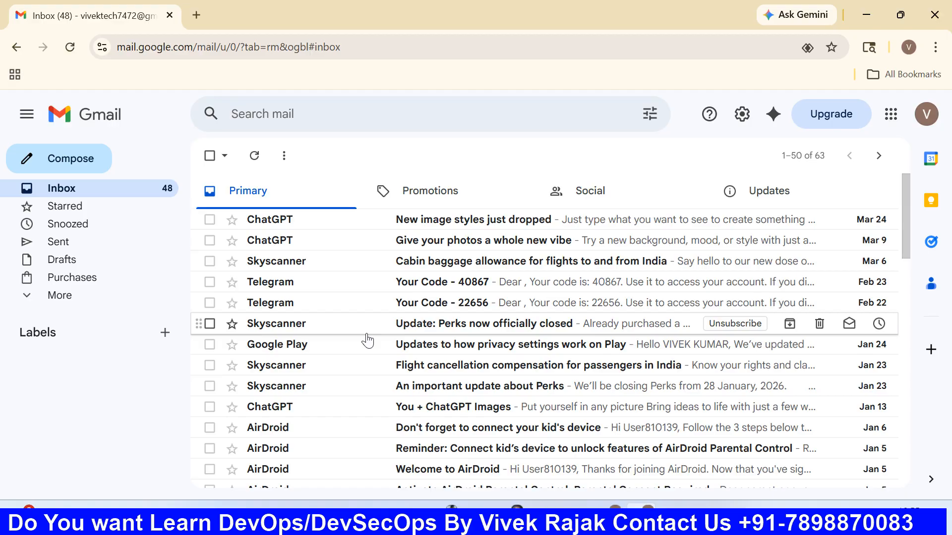
pyautogui.scroll(-10, 366, 337)
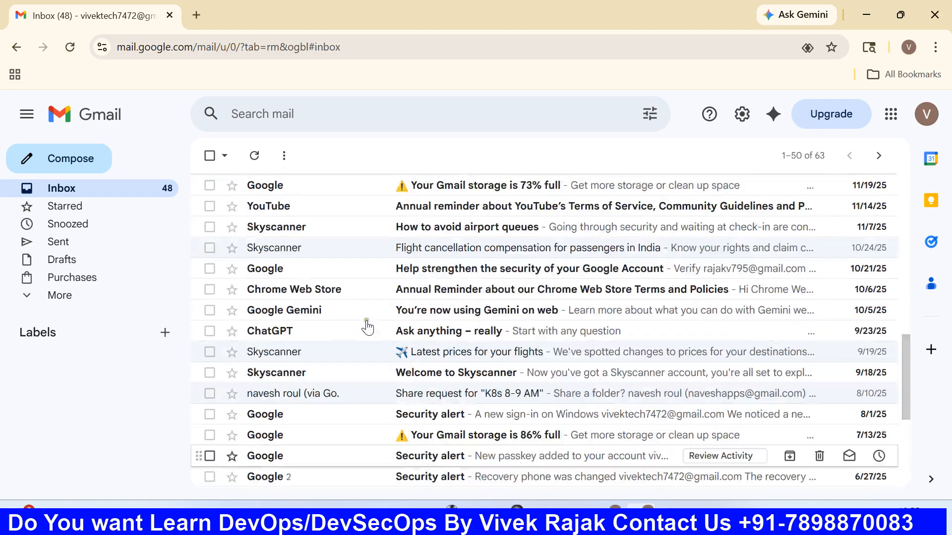
pyautogui.scroll(8, 366, 329)
pyautogui.scroll(-12, 367, 327)
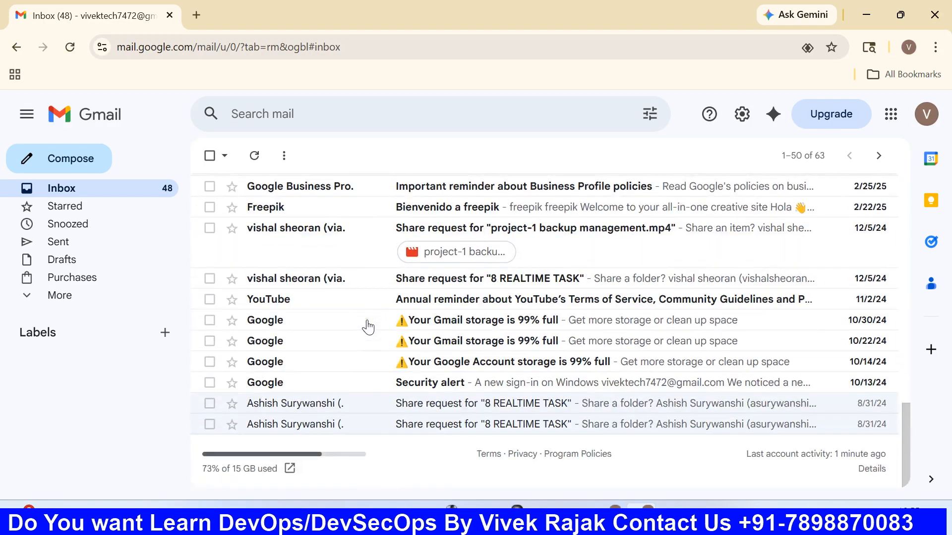
pyautogui.scroll(15, 366, 327)
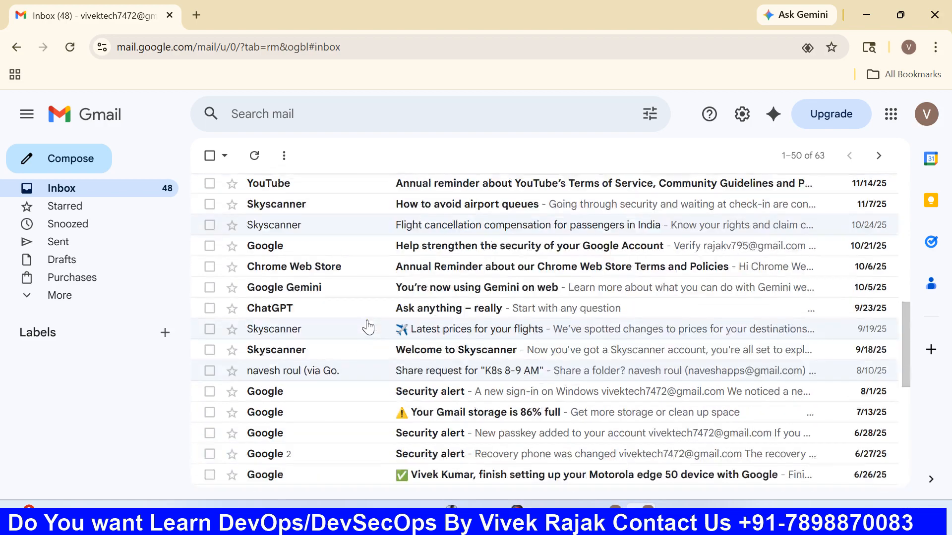
pyautogui.click(120, 192)
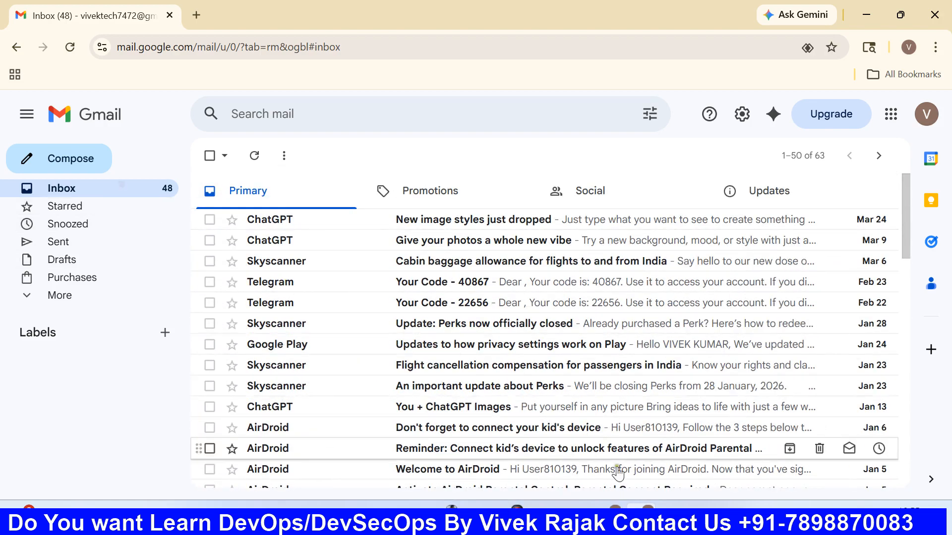
# - Refresh the other account's Gmail inbox twice, then go back to the Azure Users list
pyautogui.moveTo(615, 509)
pyautogui.click(608, 441)
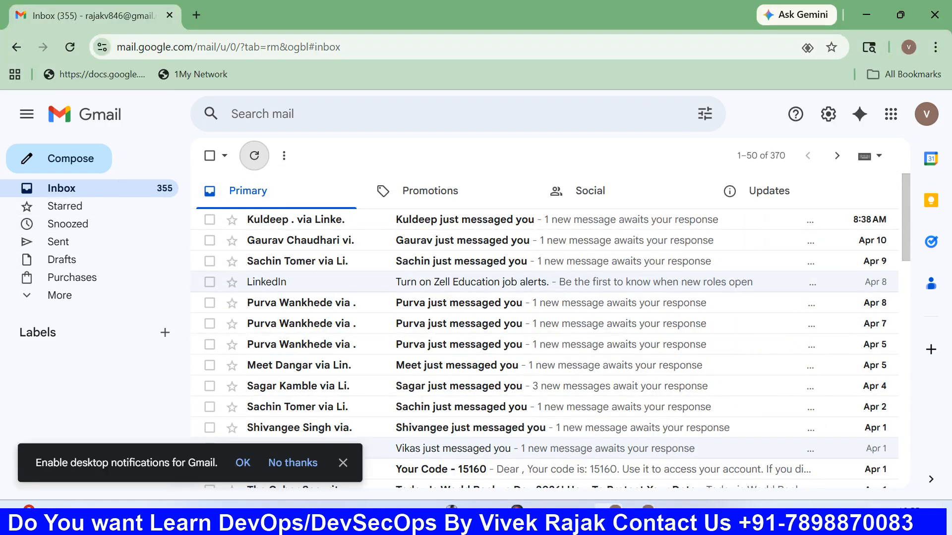
pyautogui.click(248, 160)
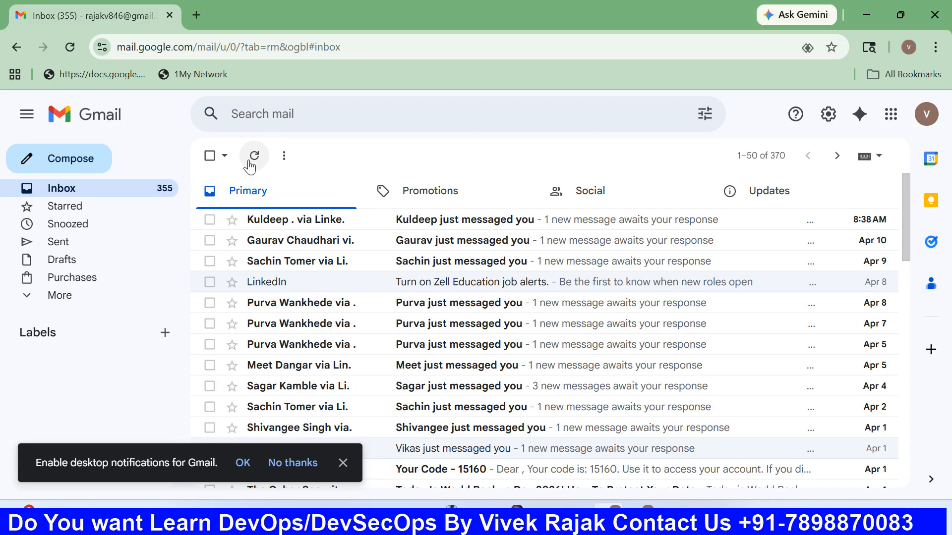
pyautogui.click(253, 156)
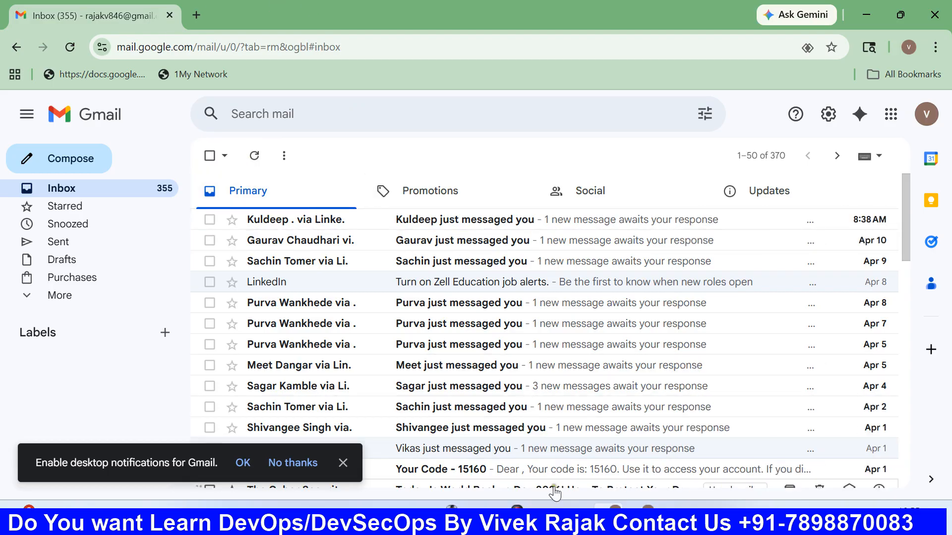
pyautogui.click(440, 505)
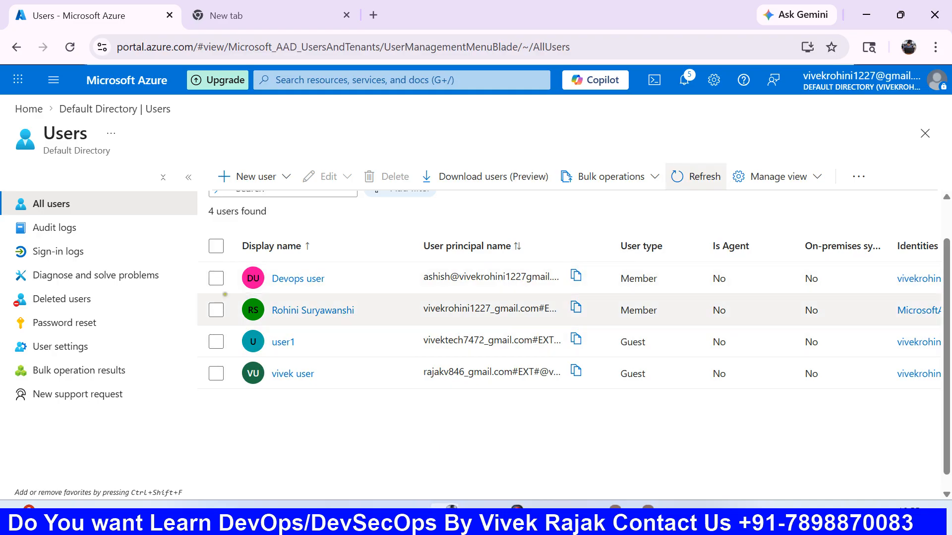
# - Delete Devops user, user1 and the second guest user so only 1 user remains
pyautogui.click(216, 279)
pyautogui.click(216, 342)
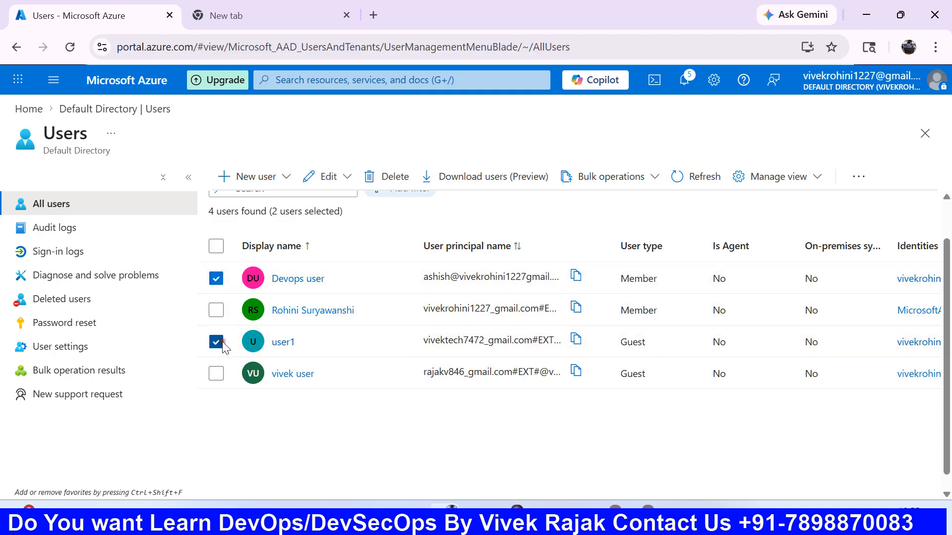
pyautogui.click(217, 373)
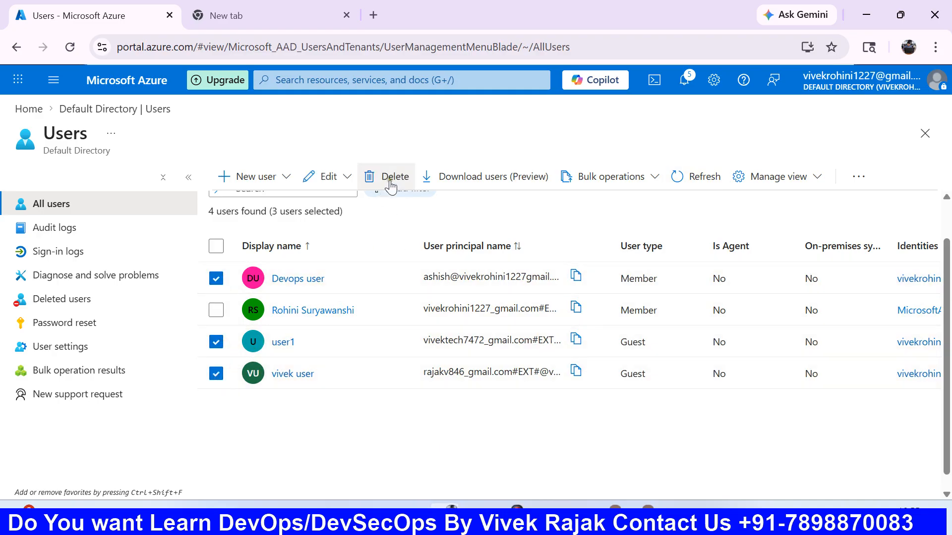
pyautogui.click(390, 179)
pyautogui.click(248, 236)
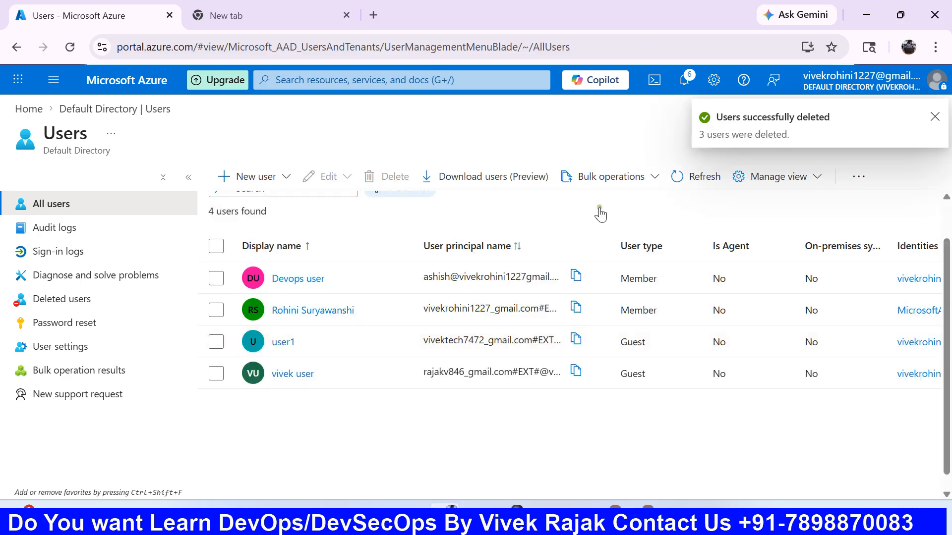
pyautogui.click(683, 178)
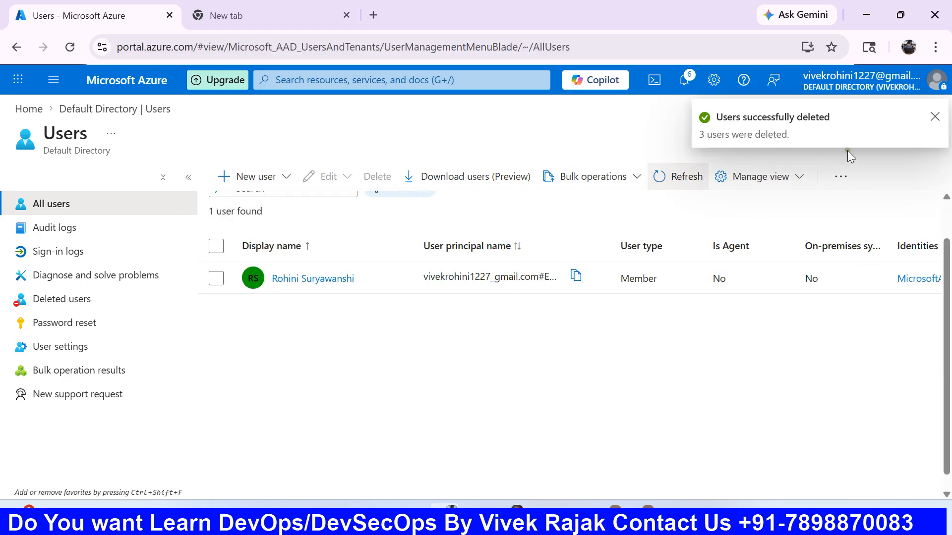
pyautogui.click(932, 118)
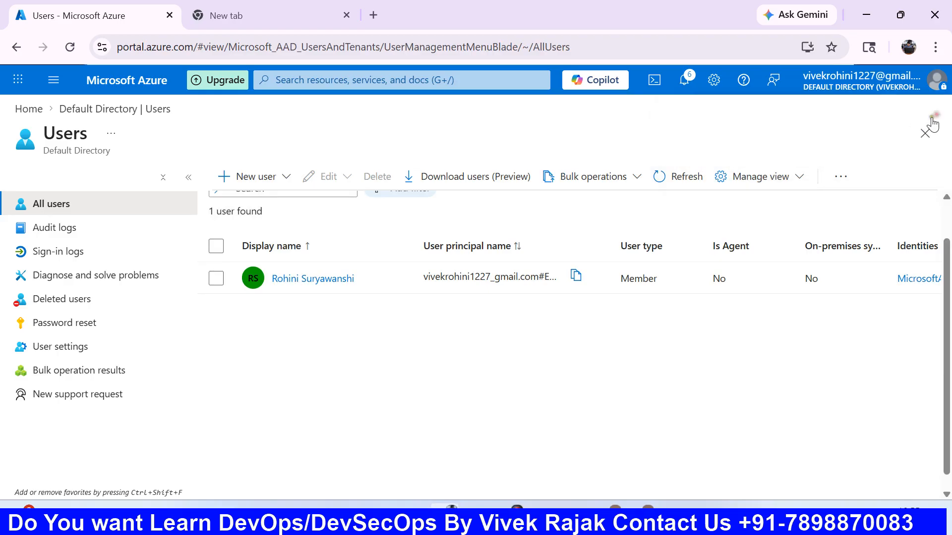
pyautogui.click(226, 179)
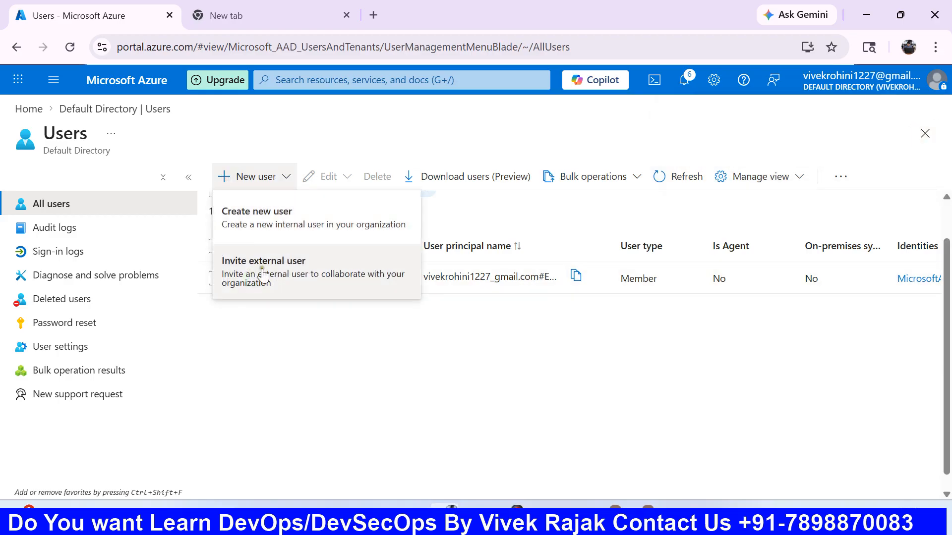
# - Invite an external guest with their Gmail address and display name, then send the invitation
pyautogui.click(264, 279)
pyautogui.click(298, 322)
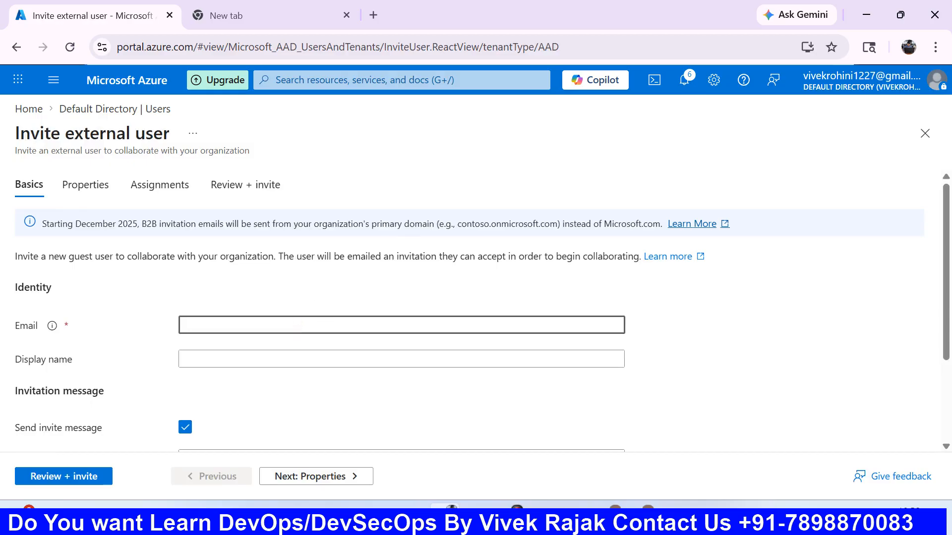
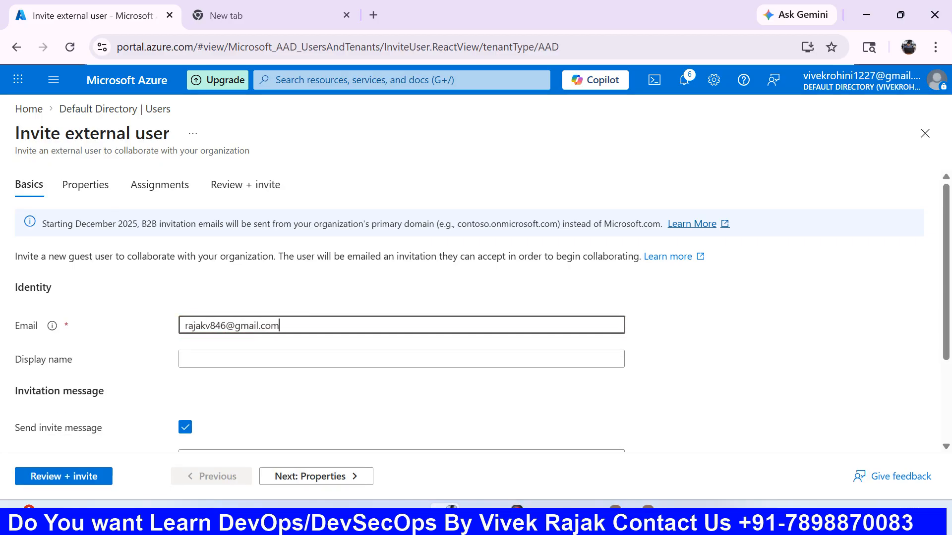
pyautogui.click(281, 356)
pyautogui.write('vivek')
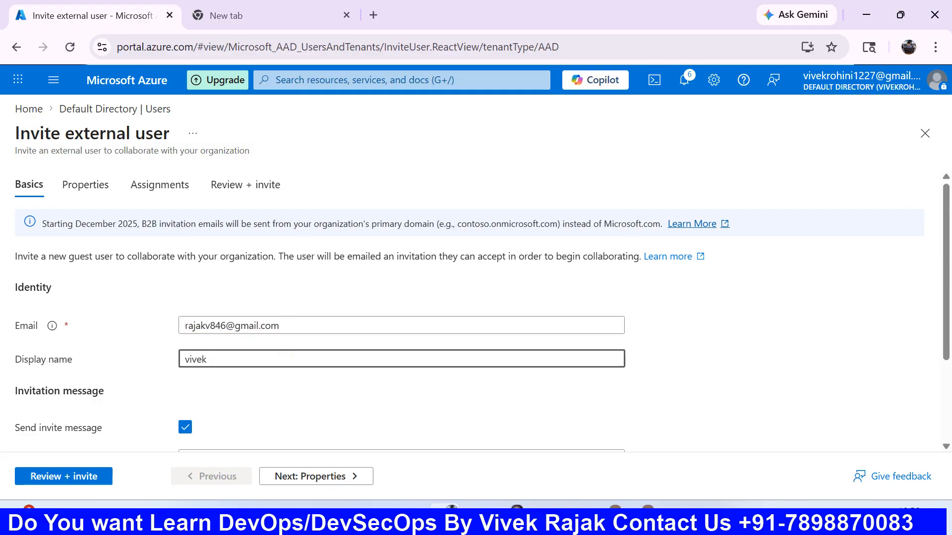
pyautogui.scroll(-3, 280, 356)
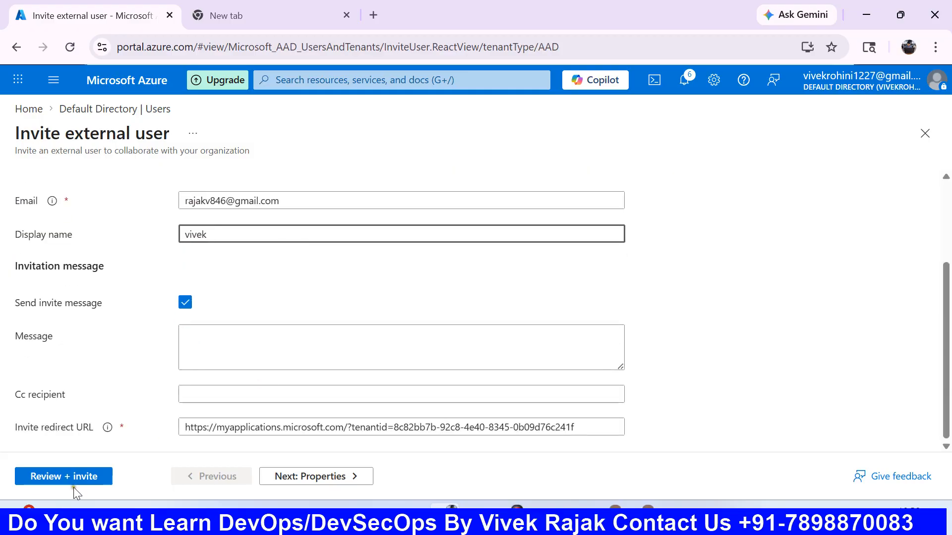
pyautogui.click(85, 476)
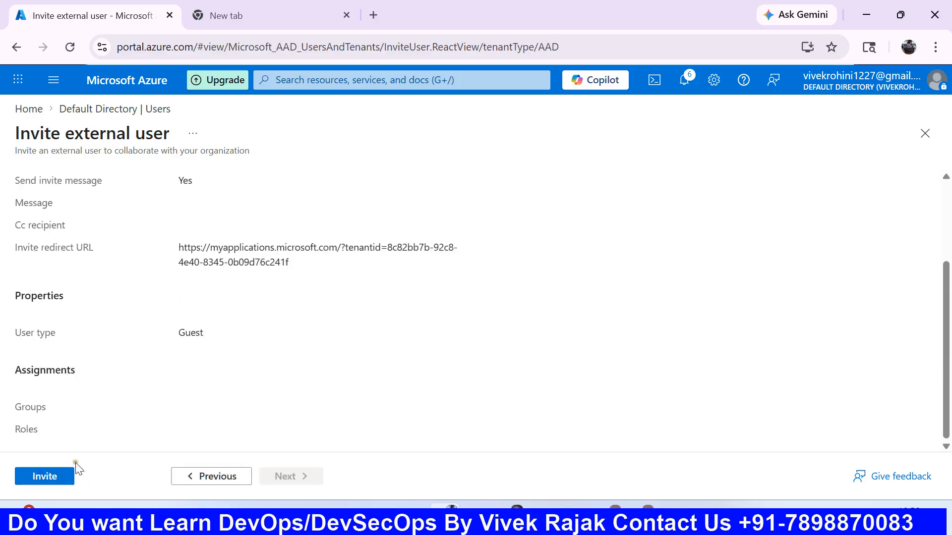
pyautogui.click(63, 479)
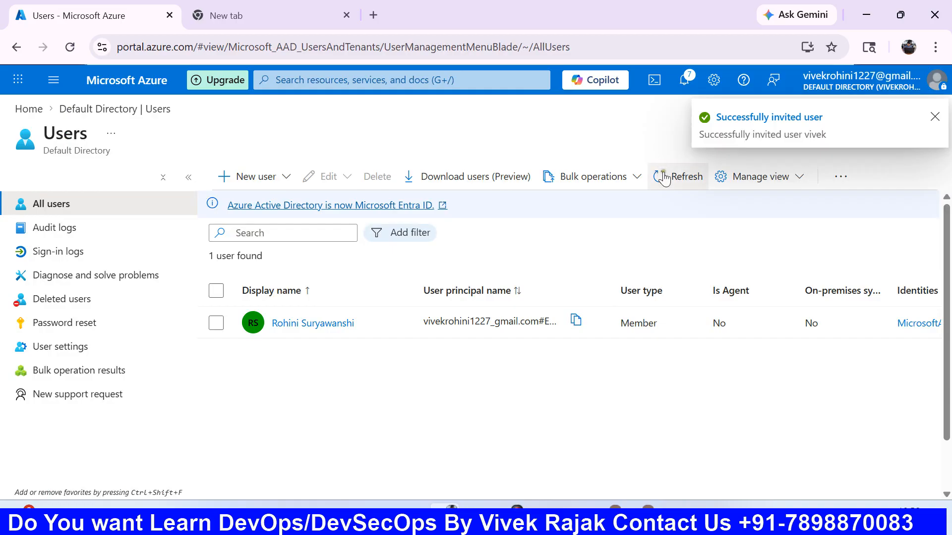
# - Refresh the Azure Users list, then refresh the guest's Gmail inbox three times and reload the page
pyautogui.click(664, 178)
pyautogui.click(574, 506)
pyautogui.click(615, 506)
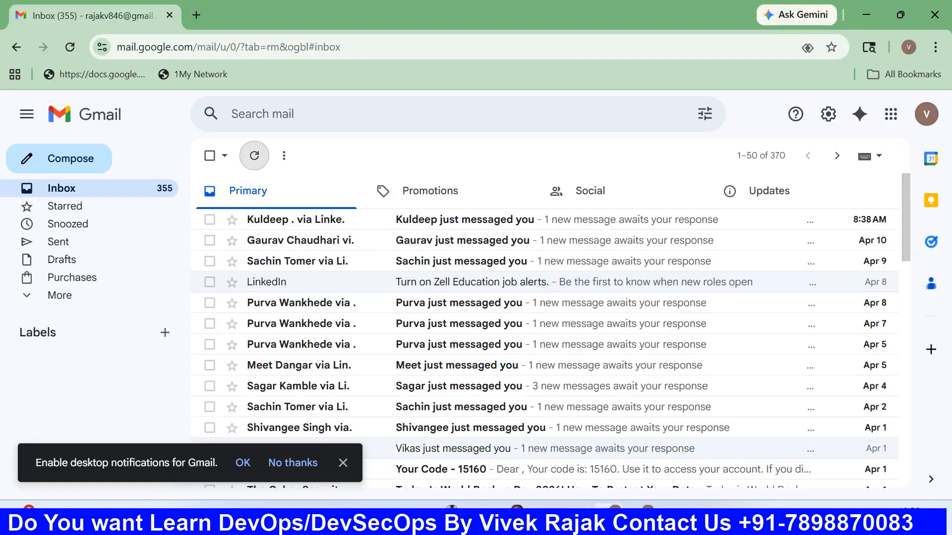
pyautogui.click(252, 156)
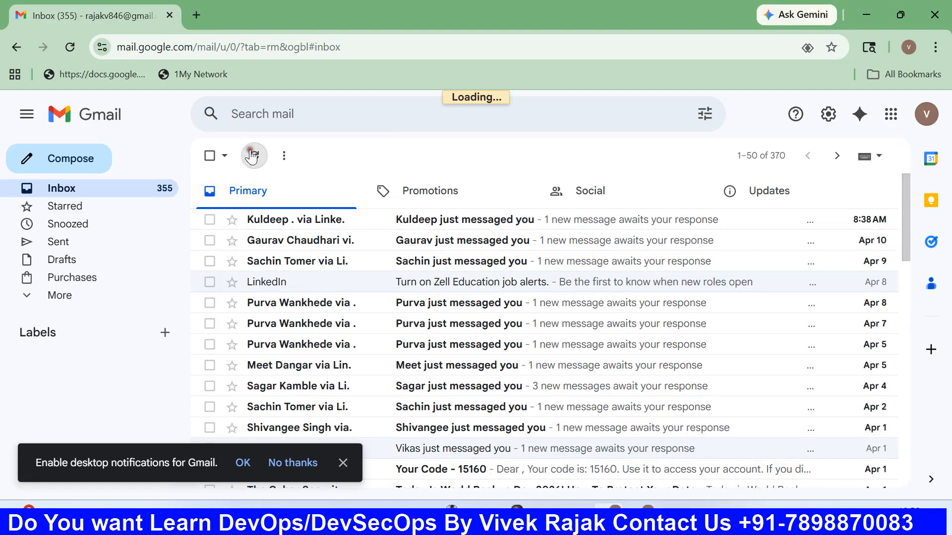
pyautogui.click(252, 155)
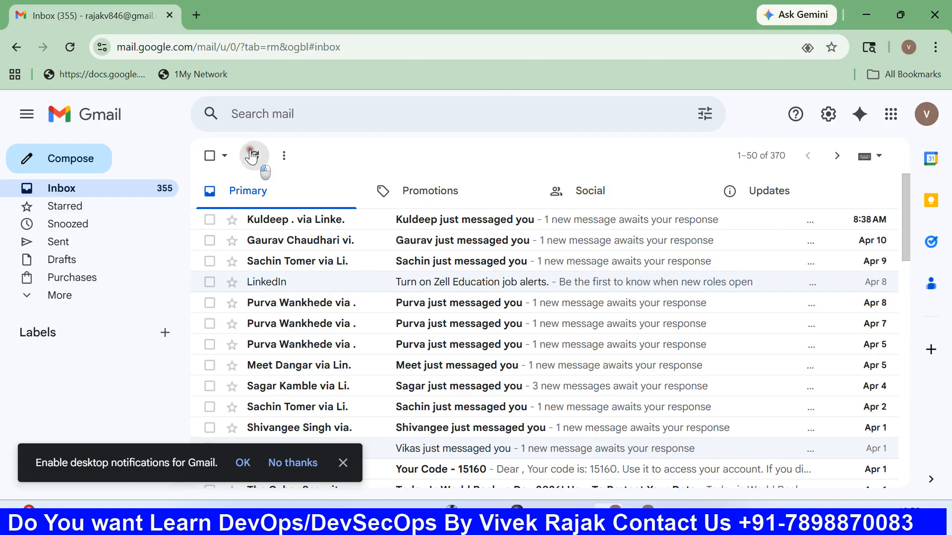
pyautogui.click(252, 156)
pyautogui.click(70, 45)
# - Enter the six-digit verification code emailed to the guest
pyautogui.click(264, 158)
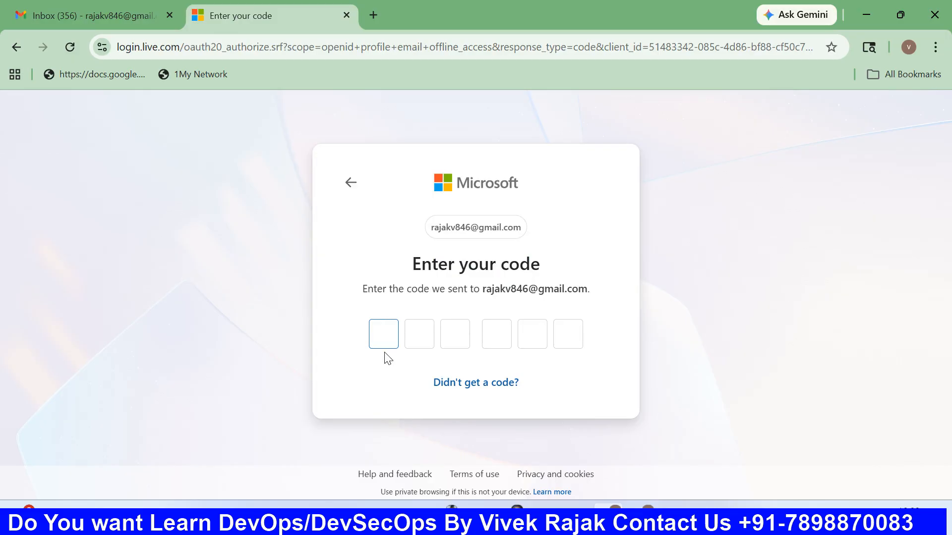
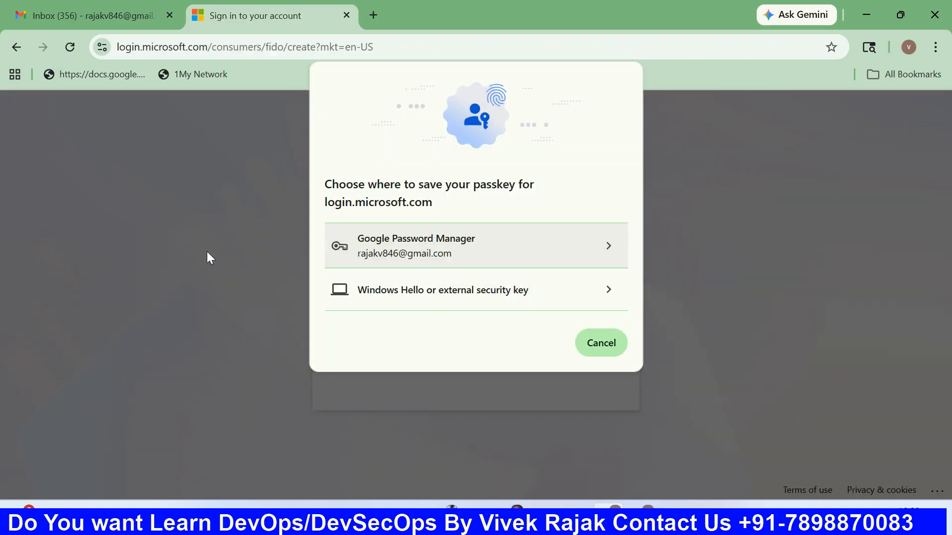
# - Skip the passkey save prompt and passkey creation to continue signing in
pyautogui.click(599, 349)
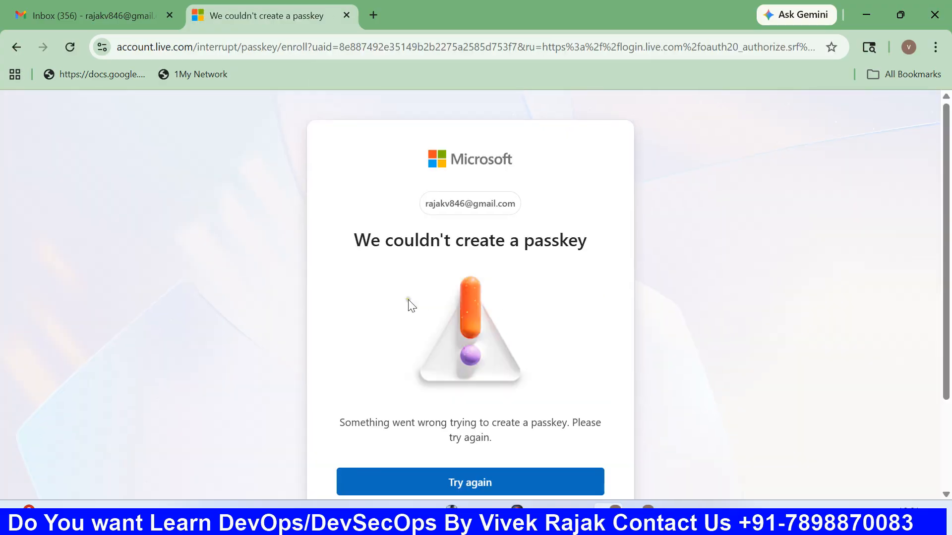
pyautogui.scroll(-3, 409, 303)
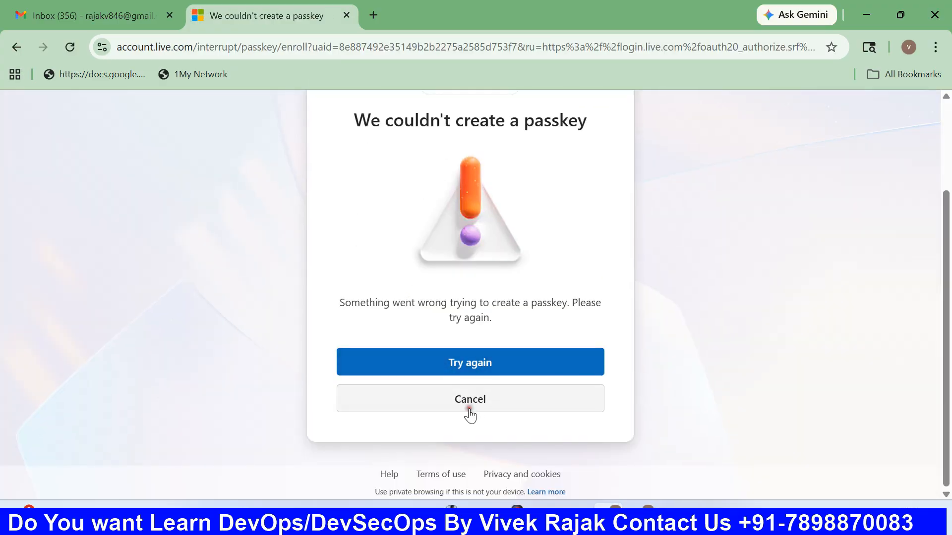
pyautogui.click(469, 411)
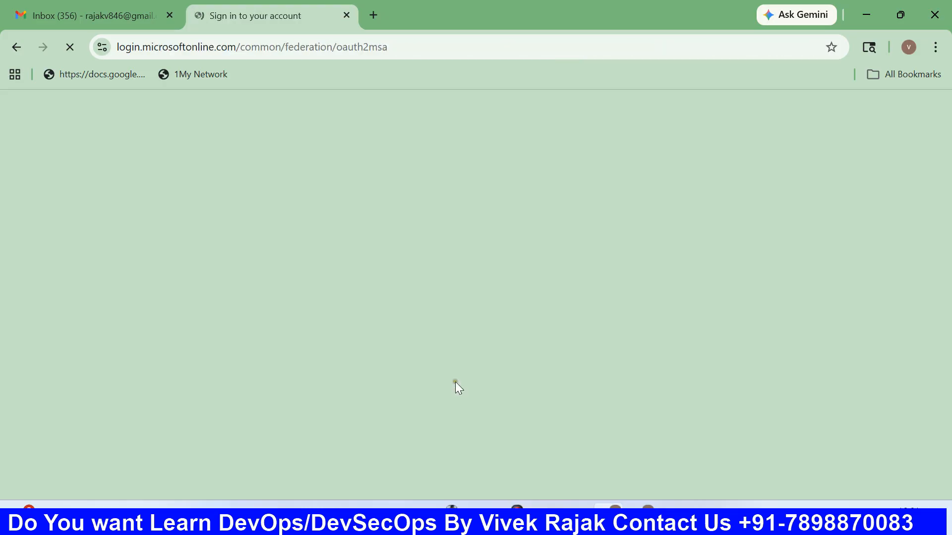
# - Expand the profile data, activity logging and data usage permissions, then accept Default Directory's request
pyautogui.scroll(-1, 409, 321)
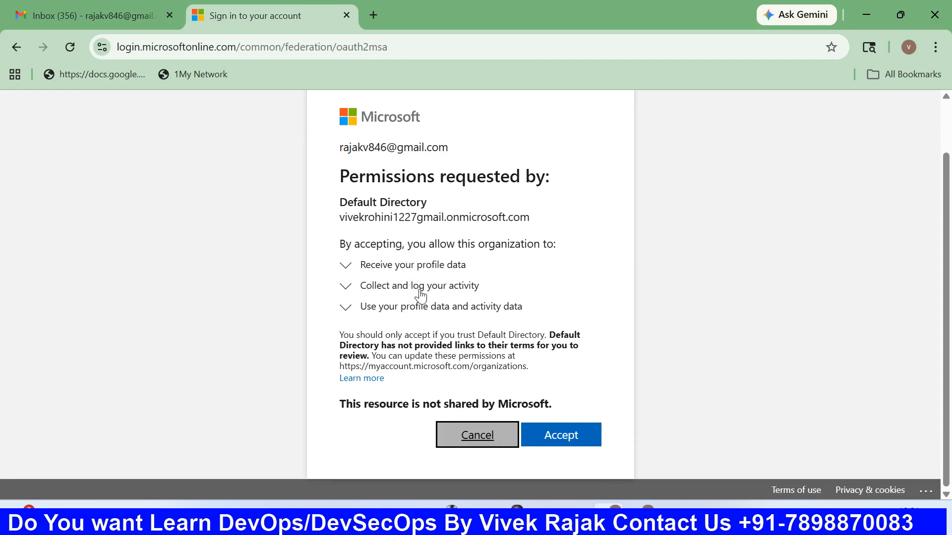
pyautogui.click(379, 267)
pyautogui.scroll(-1, 376, 278)
pyautogui.click(373, 290)
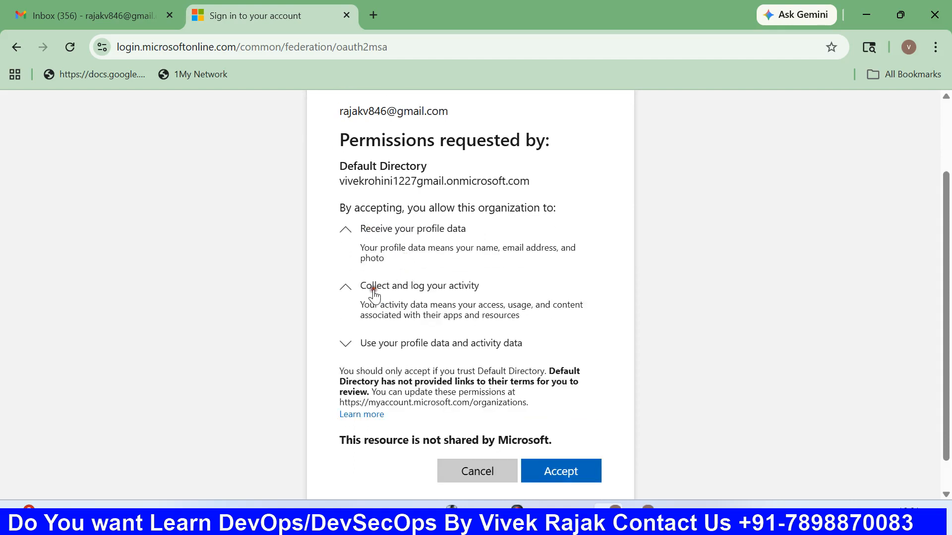
pyautogui.click(372, 346)
pyautogui.scroll(-2, 545, 317)
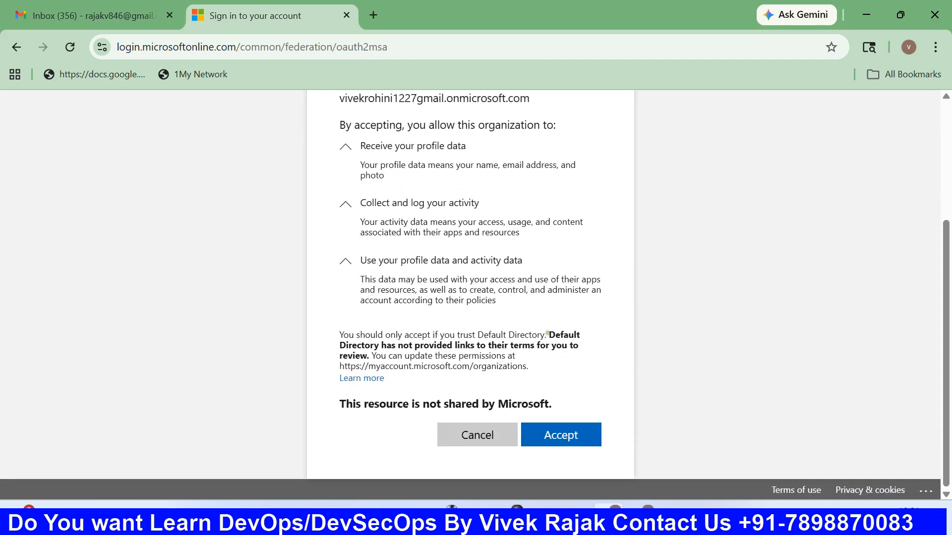
pyautogui.click(550, 441)
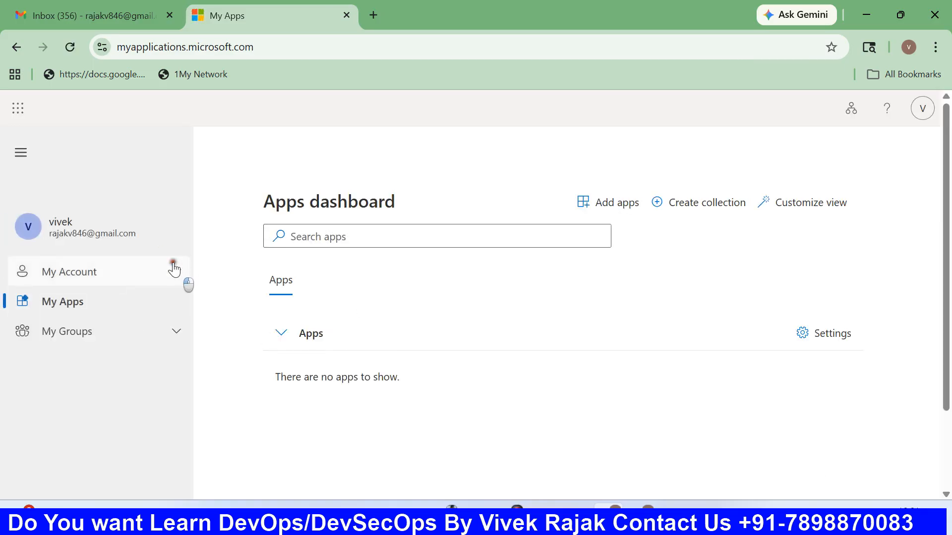
# - Expand the My Account options and collapse the navigation sidebar on the empty Apps dashboard
pyautogui.click(174, 271)
pyautogui.scroll(-2, 172, 270)
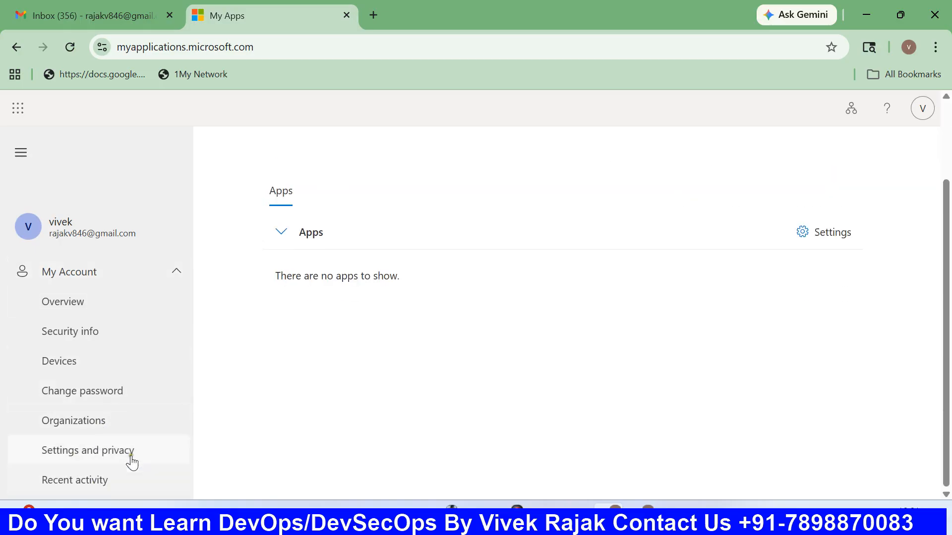
pyautogui.scroll(2, 113, 374)
pyautogui.click(20, 152)
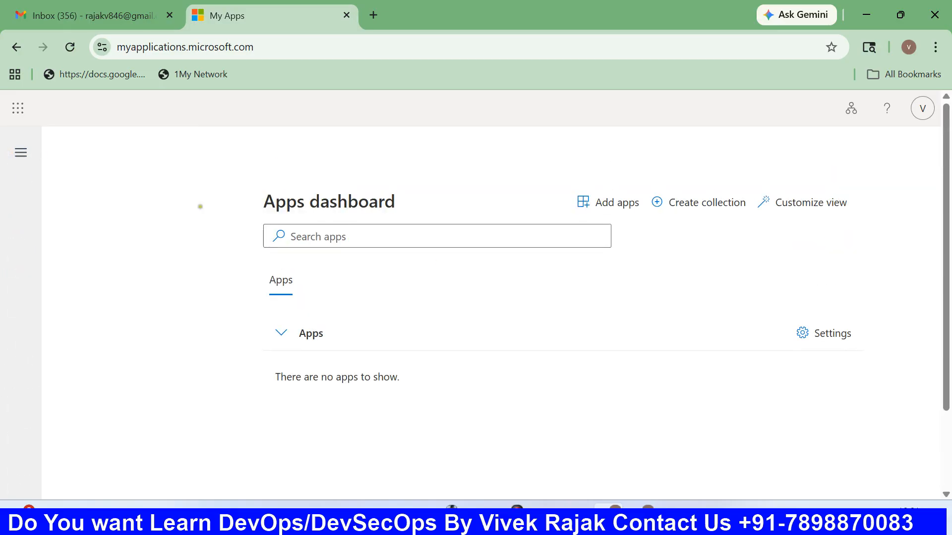
pyautogui.scroll(-2, 641, 313)
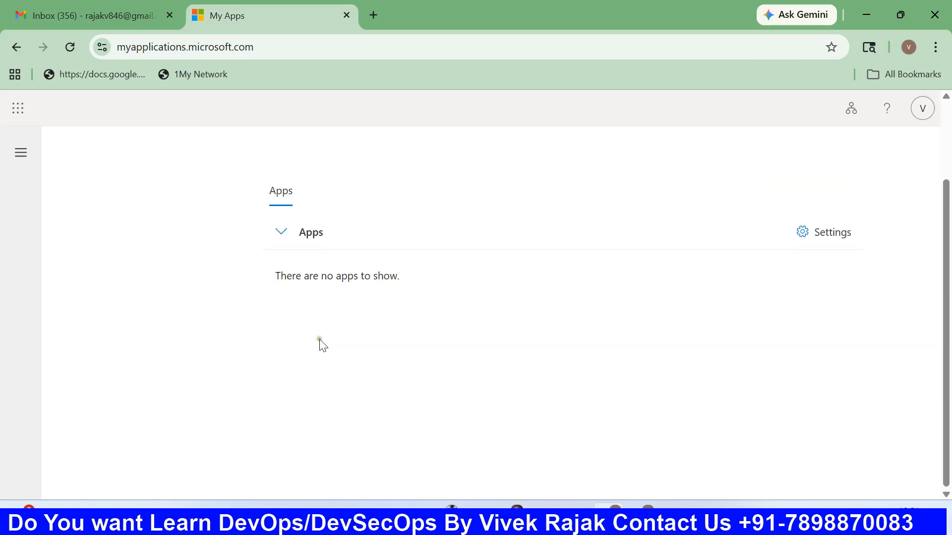
pyautogui.scroll(2, 476, 324)
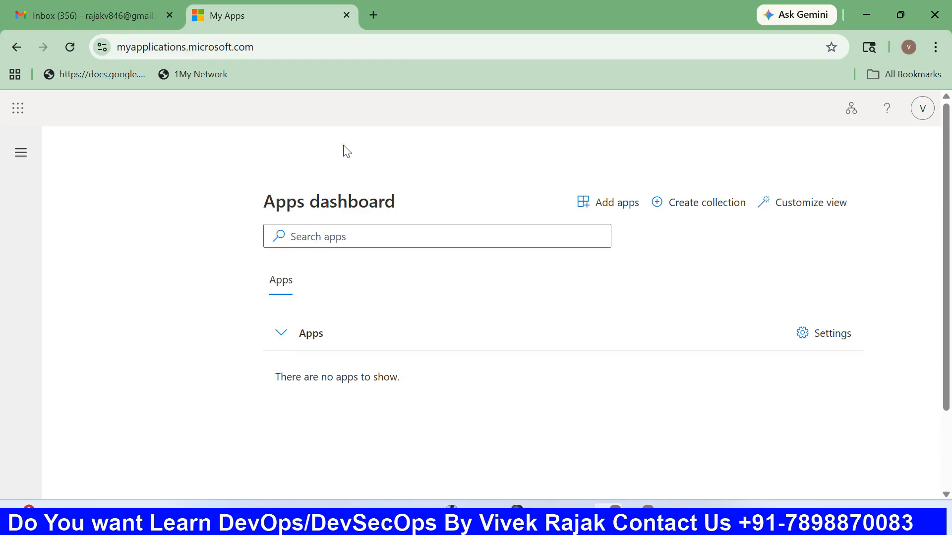
pyautogui.scroll(-2, 376, 365)
pyautogui.scroll(2, 440, 297)
# - Check the app launcher panel's unavailable-permissions message, close it, and reopen the navigation
pyautogui.click(18, 110)
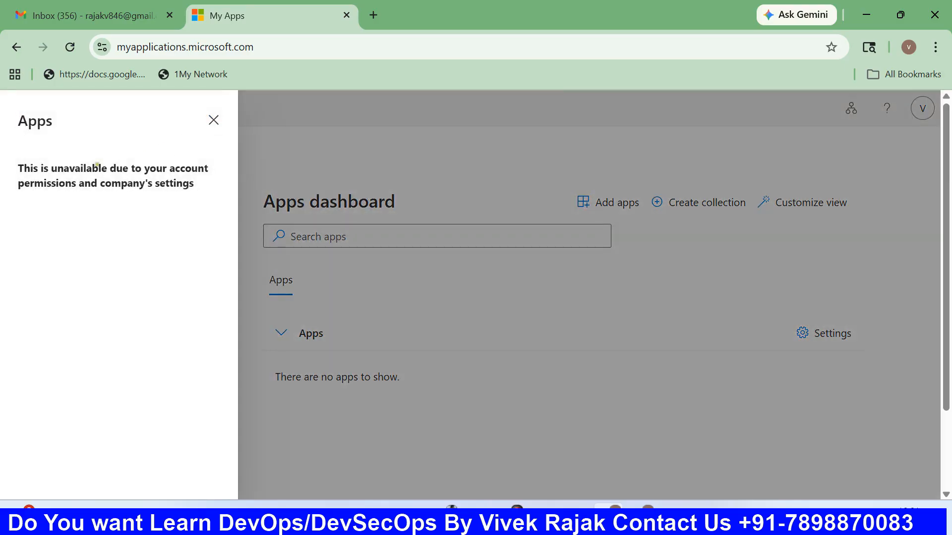
pyautogui.moveTo(18, 165); pyautogui.dragTo(198, 183)
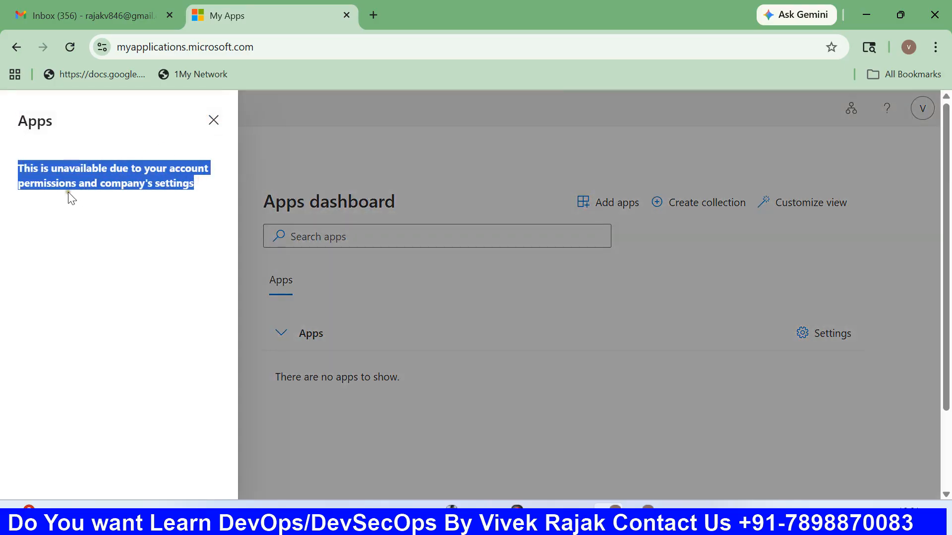
pyautogui.click(213, 120)
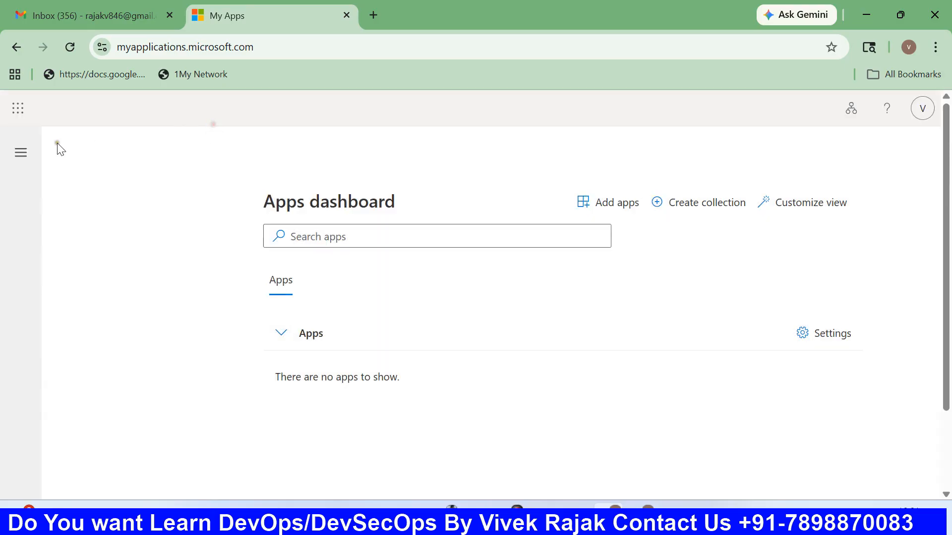
pyautogui.click(12, 157)
pyautogui.scroll(-2, 99, 322)
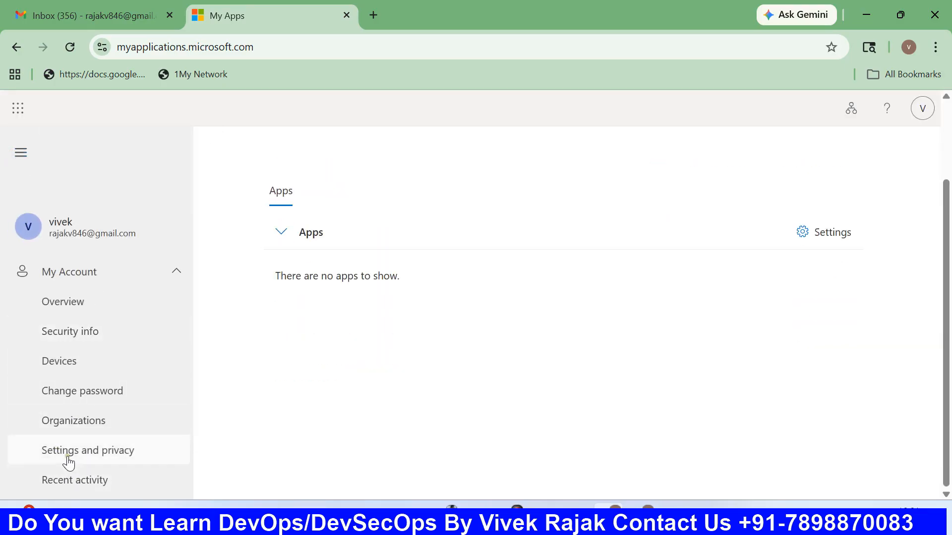
pyautogui.click(76, 488)
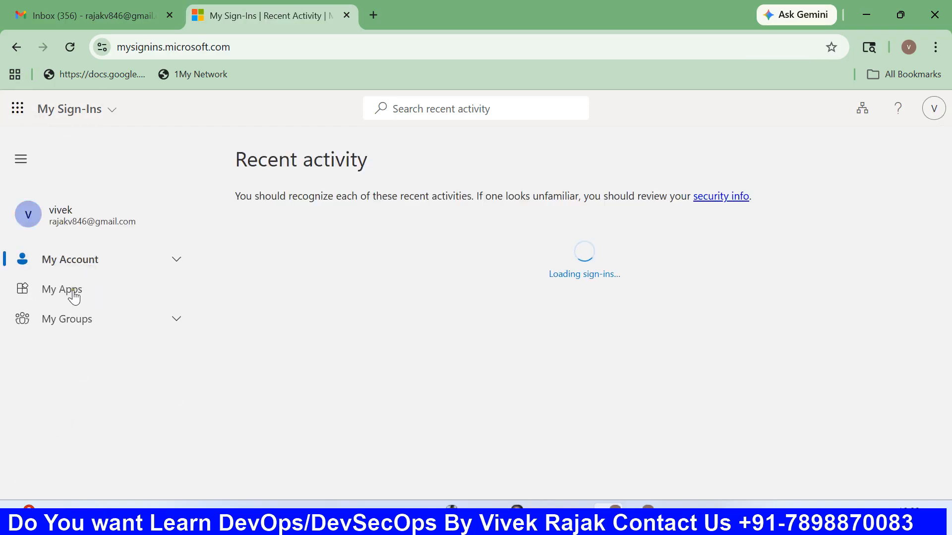
pyautogui.click(74, 295)
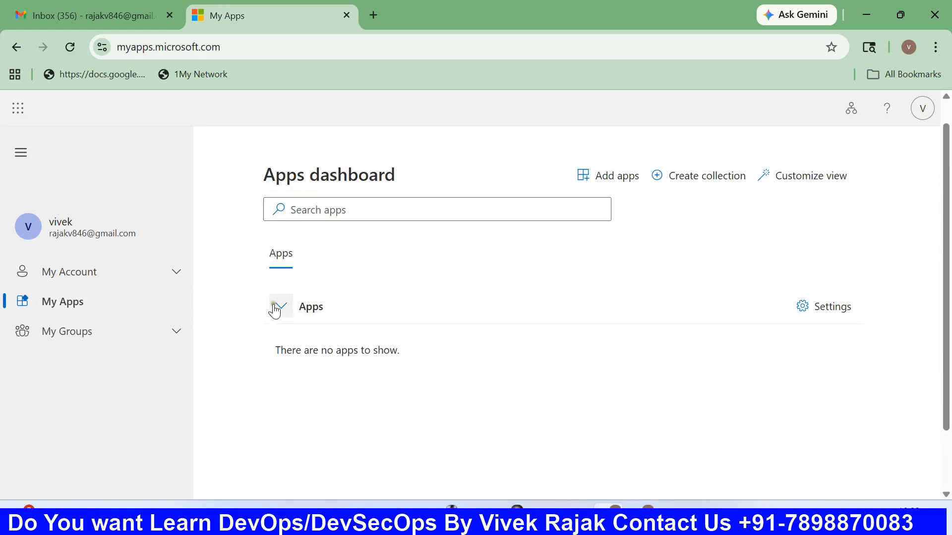
pyautogui.click(278, 308)
pyautogui.click(280, 307)
pyautogui.moveTo(287, 365); pyautogui.dragTo(425, 362)
pyautogui.click(425, 362)
# - Return to the Azure Users list showing the guest, deselect it, and switch back to My Apps
pyautogui.click(466, 473)
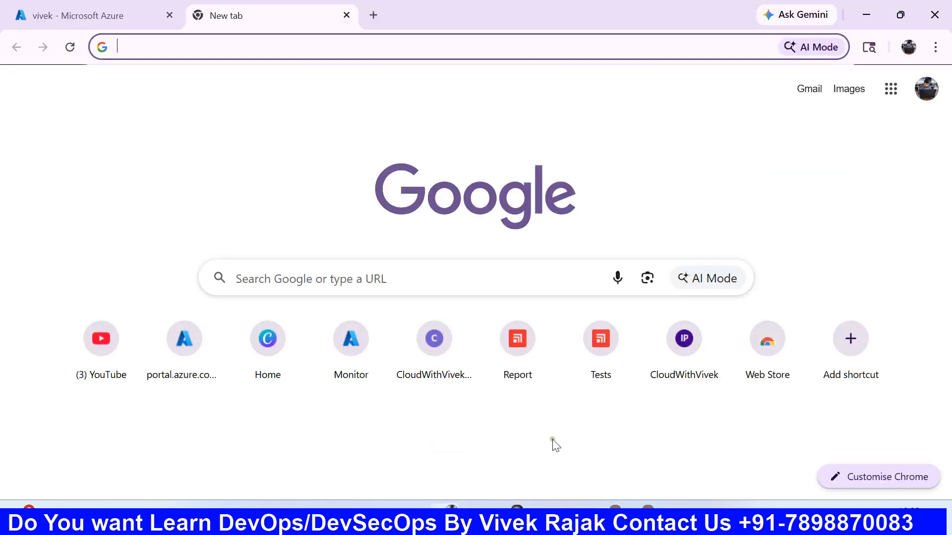
pyautogui.click(103, 18)
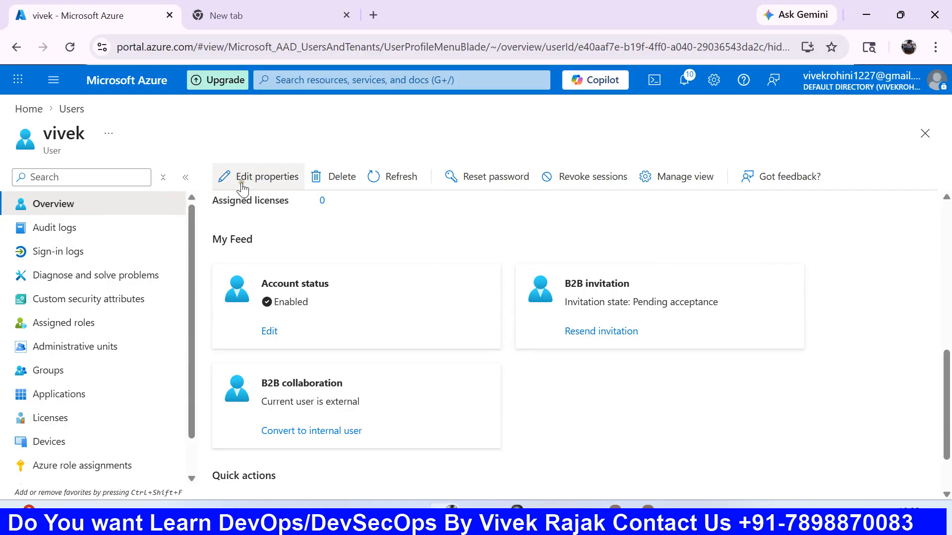
pyautogui.click(71, 109)
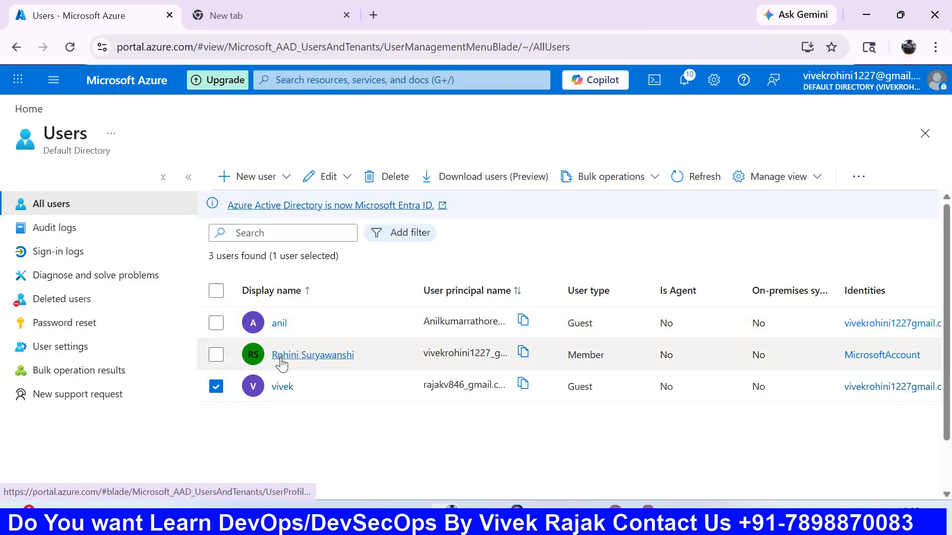
pyautogui.click(217, 387)
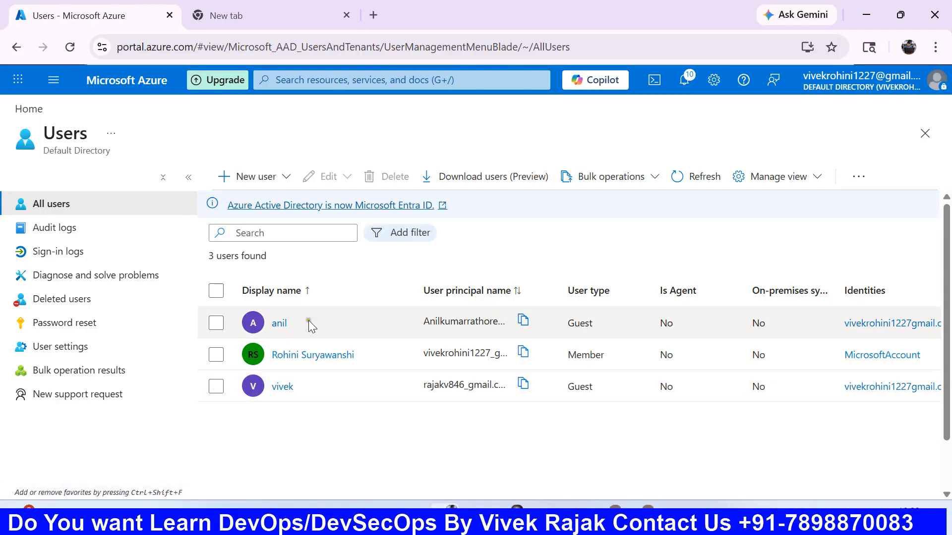
pyautogui.click(279, 177)
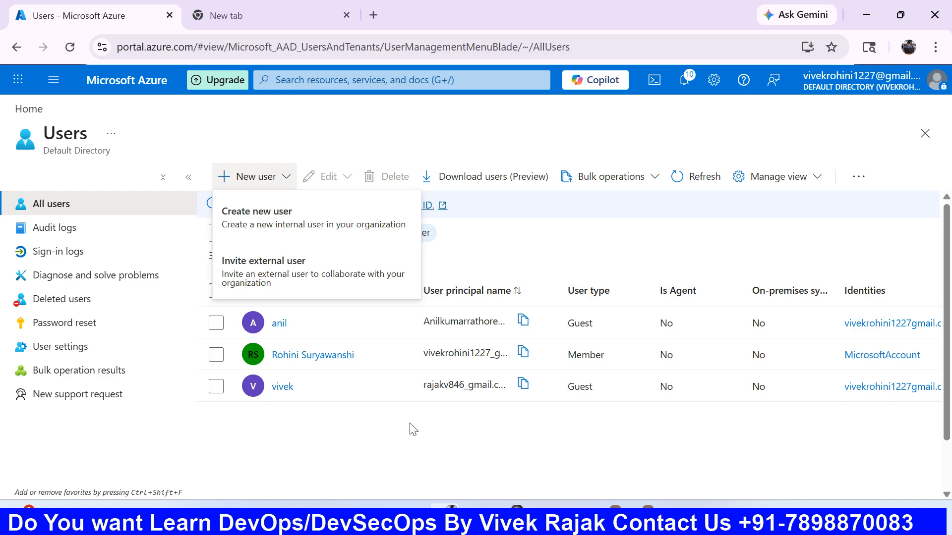
pyautogui.click(497, 438)
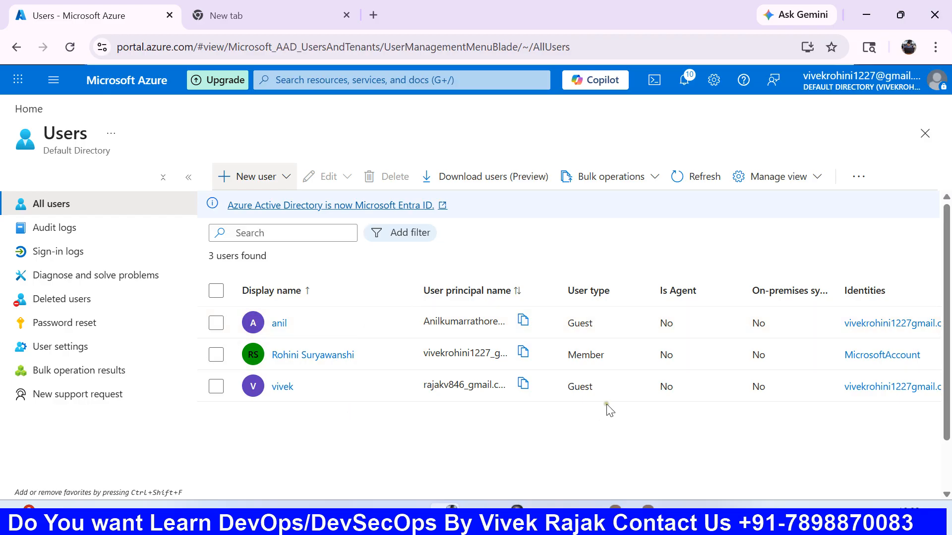
pyautogui.hotkey('alt', 'Tab')
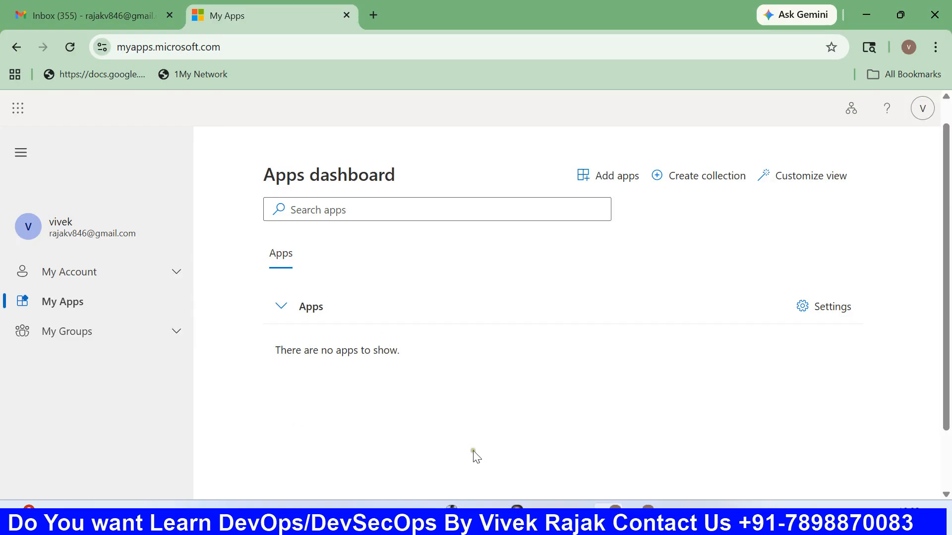
# - Close the Gmail window, try the My Apps search box, then return to the Azure Users list
pyautogui.click(639, 516)
pyautogui.click(948, 7)
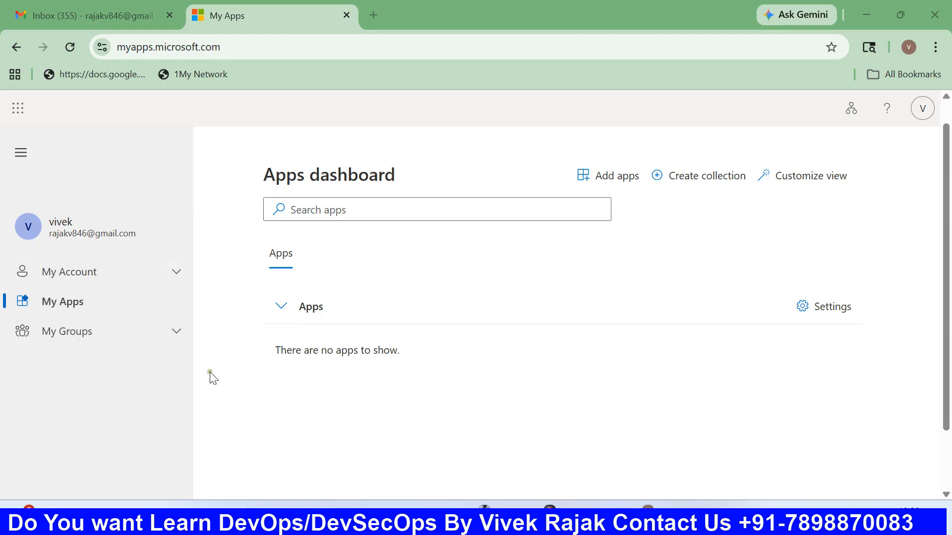
pyautogui.click(571, 213)
pyautogui.click(542, 243)
pyautogui.scroll(-1, 399, 368)
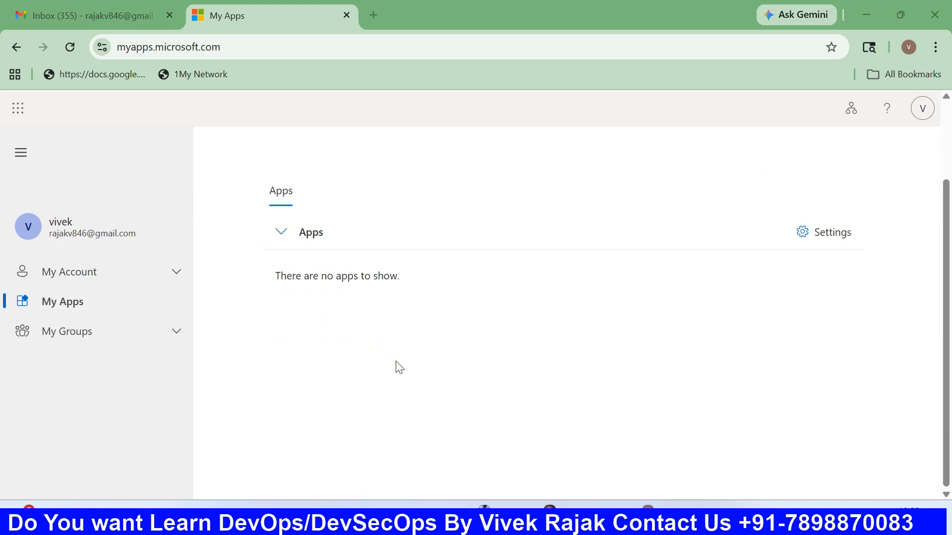
pyautogui.scroll(2, 399, 368)
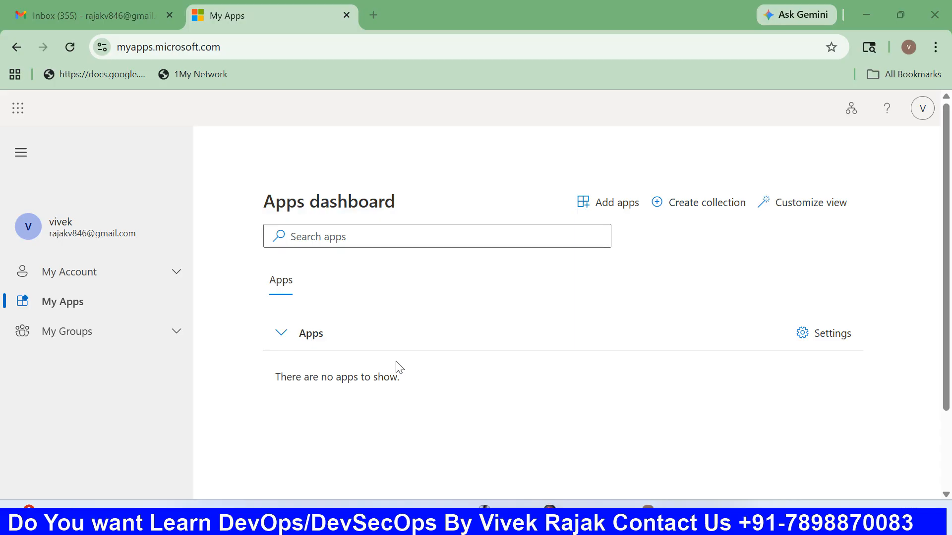
pyautogui.moveTo(484, 505)
pyautogui.click(415, 477)
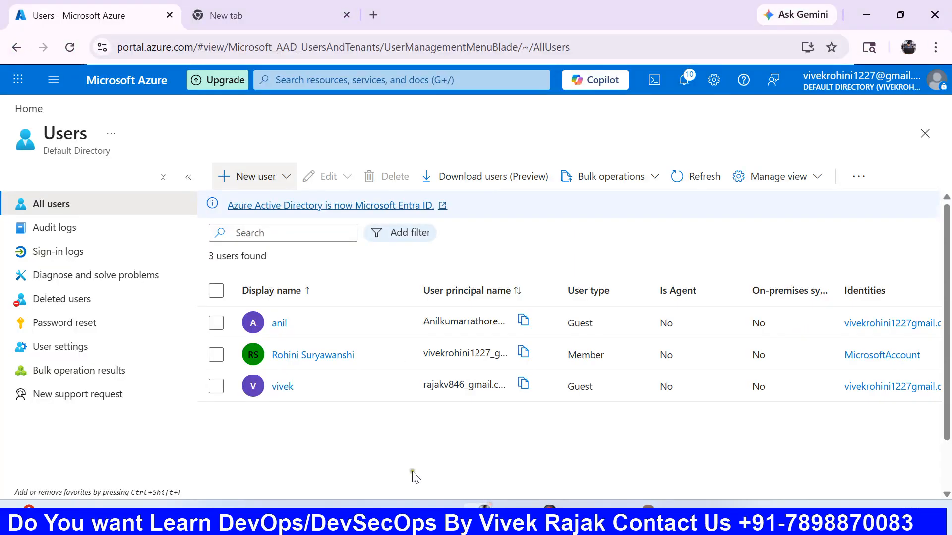